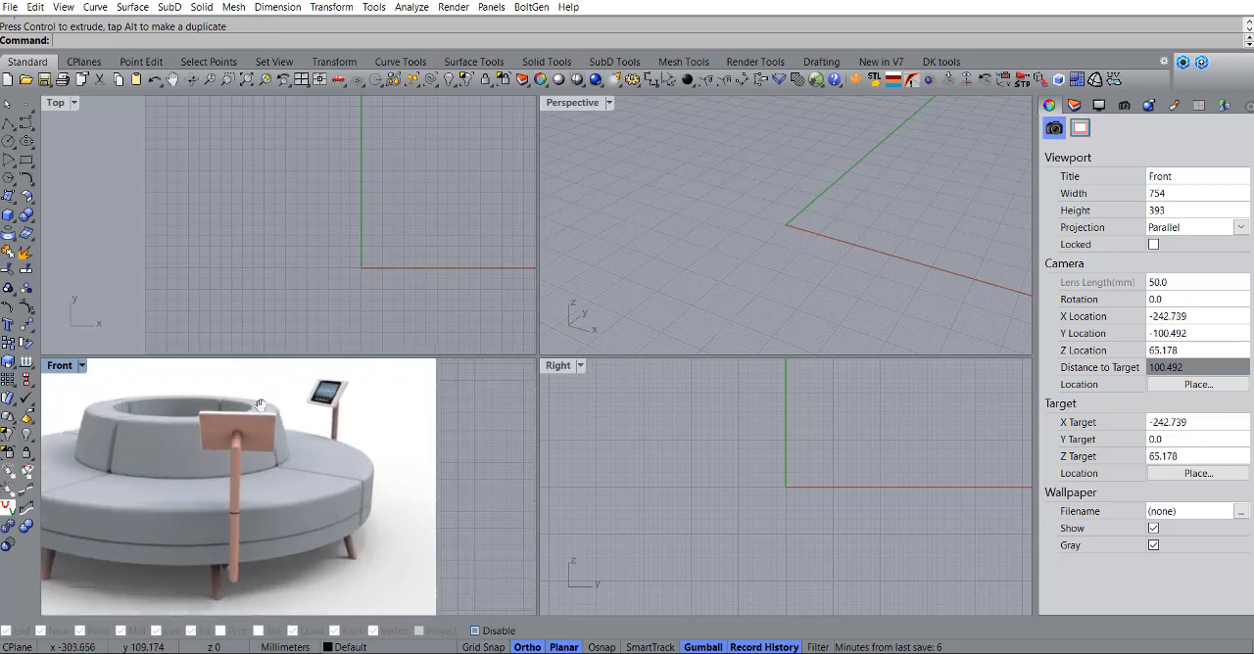
Step: Examine the round sofa's seat, backrest and tablet stands in the reference image in the Front view
{"action": "scroll", "coordinate": [266, 396], "scroll_direction": "down", "scroll_amount": 4}
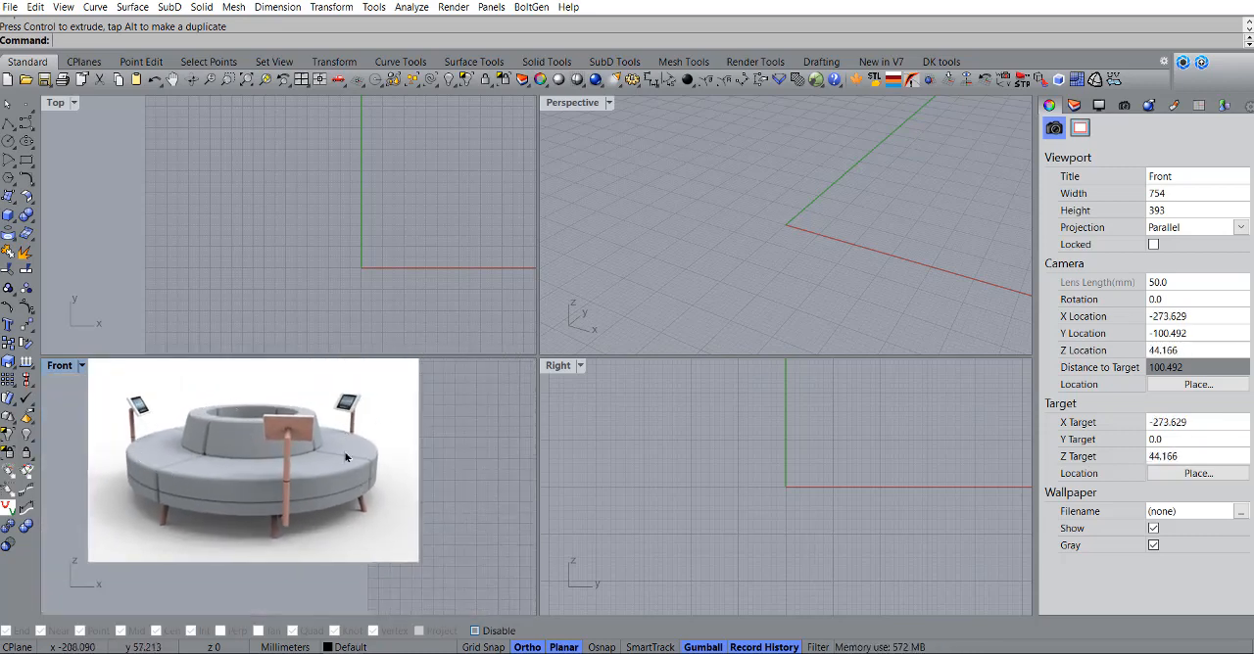
{"action": "right_click_drag", "start_coordinate": [324, 442], "coordinate": [280, 457]}
{"action": "scroll", "coordinate": [249, 437], "scroll_direction": "up", "scroll_amount": 4}
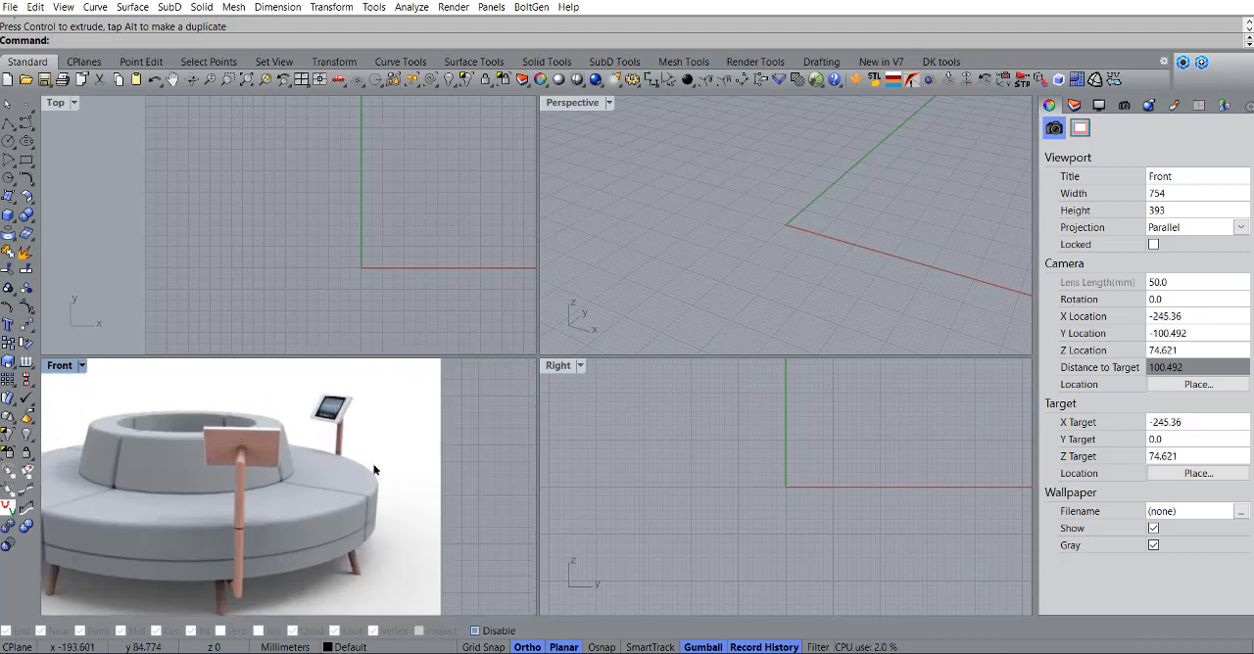
{"action": "scroll", "coordinate": [209, 438], "scroll_direction": "down", "scroll_amount": 3}
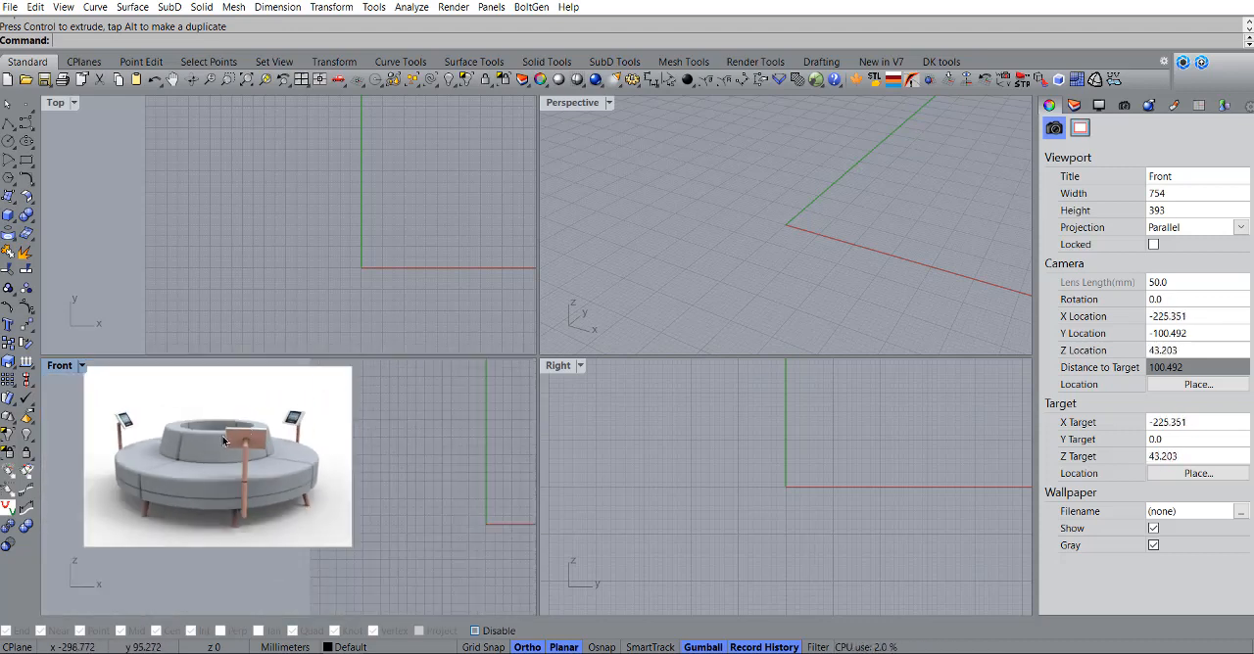
{"action": "scroll", "coordinate": [193, 427], "scroll_direction": "up", "scroll_amount": 4}
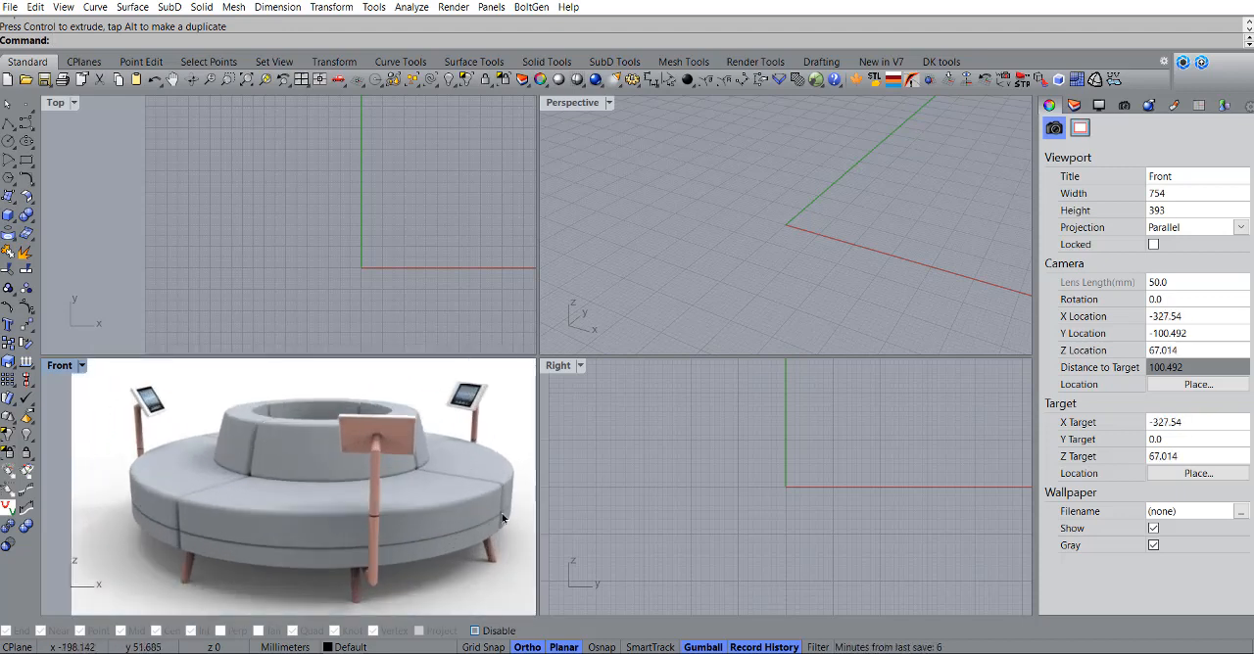
{"action": "scroll", "coordinate": [173, 517], "scroll_direction": "up", "scroll_amount": 5}
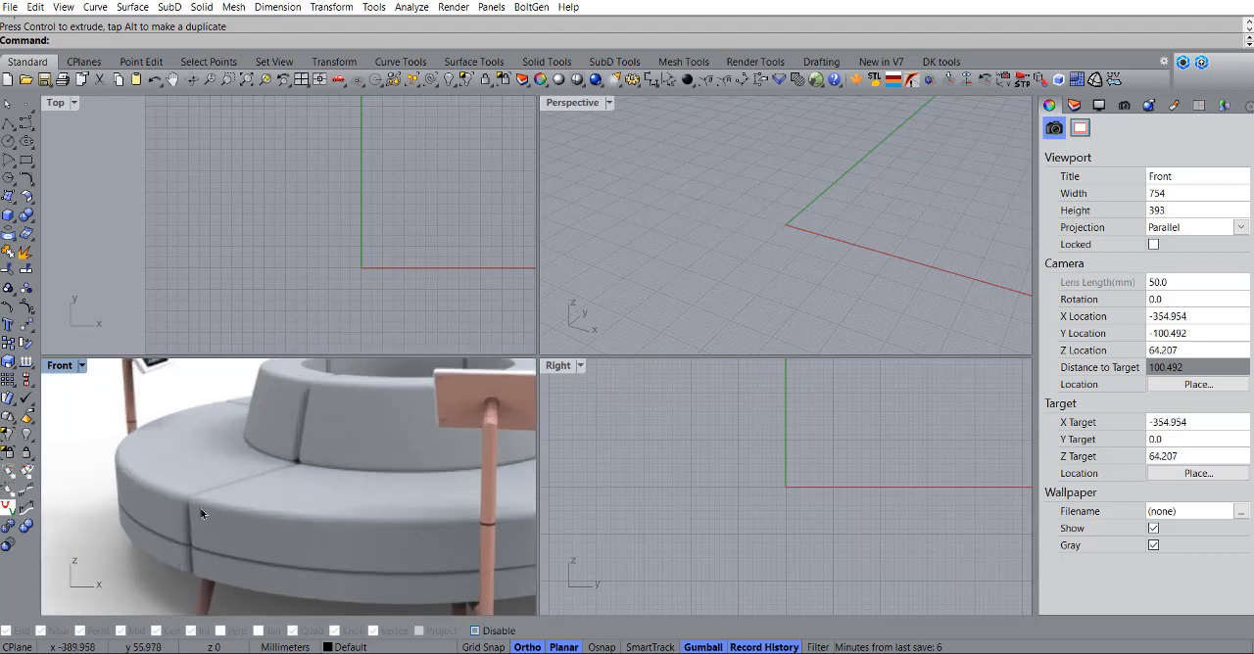
{"action": "scroll", "coordinate": [190, 500], "scroll_direction": "down", "scroll_amount": 5}
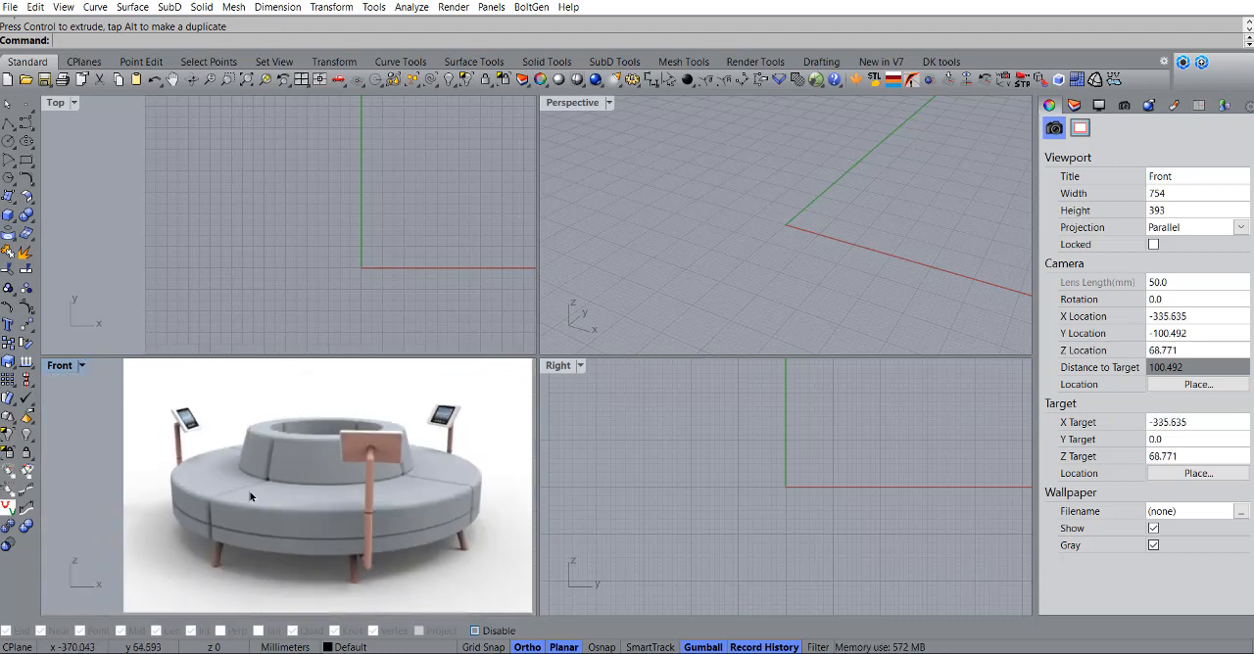
Step: Examine the shape and slant of the sofa's legs in the reference image
{"action": "scroll", "coordinate": [359, 534], "scroll_direction": "up", "scroll_amount": 6}
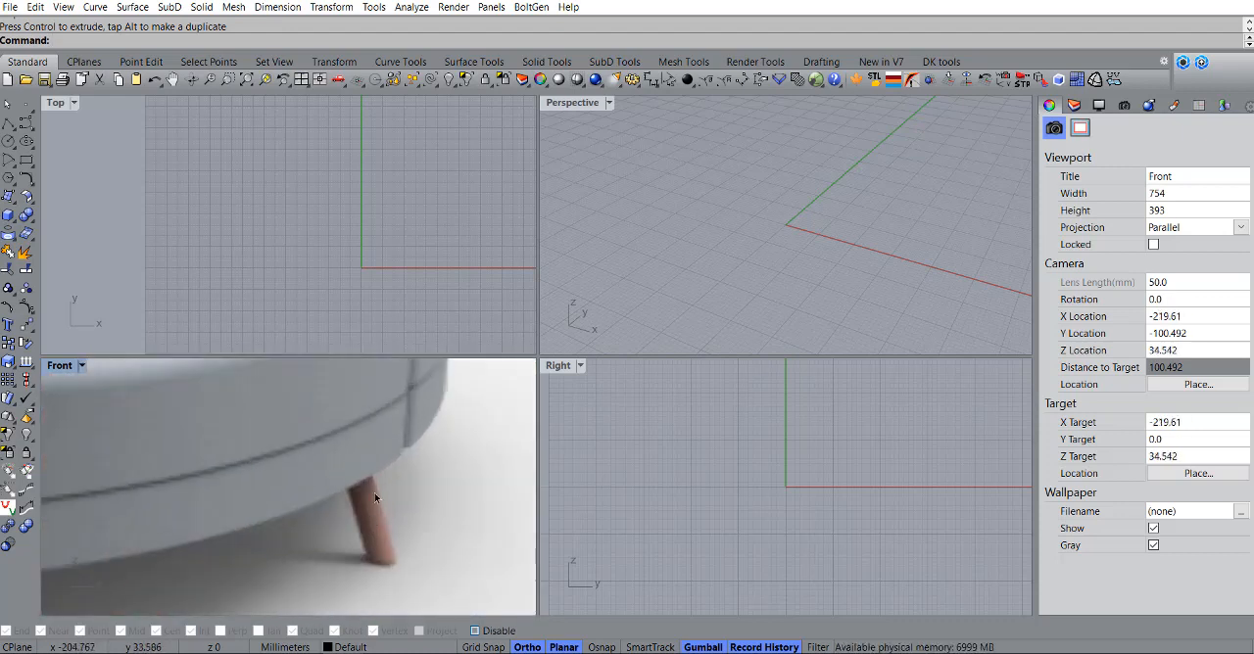
{"action": "scroll", "coordinate": [372, 492], "scroll_direction": "down", "scroll_amount": 4}
{"action": "scroll", "coordinate": [218, 527], "scroll_direction": "up", "scroll_amount": 5}
{"action": "scroll", "coordinate": [219, 527], "scroll_direction": "down", "scroll_amount": 4}
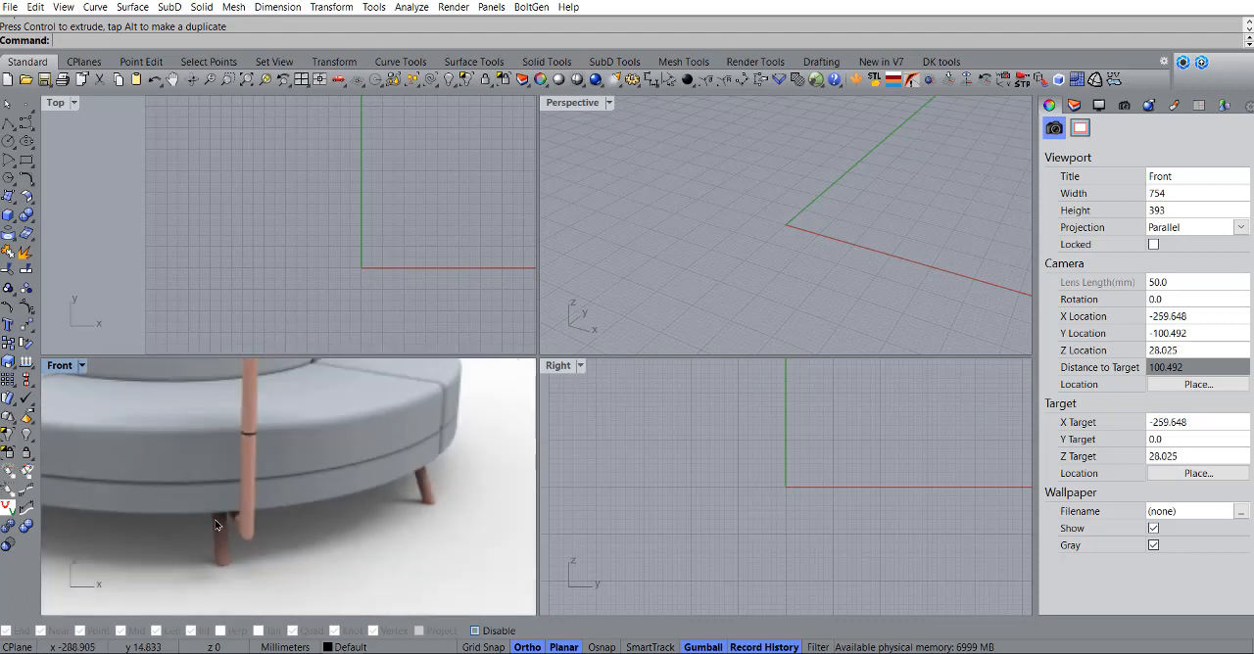
{"action": "scroll", "coordinate": [419, 477], "scroll_direction": "up", "scroll_amount": 5}
{"action": "right_click_drag", "start_coordinate": [418, 479], "coordinate": [389, 474]}
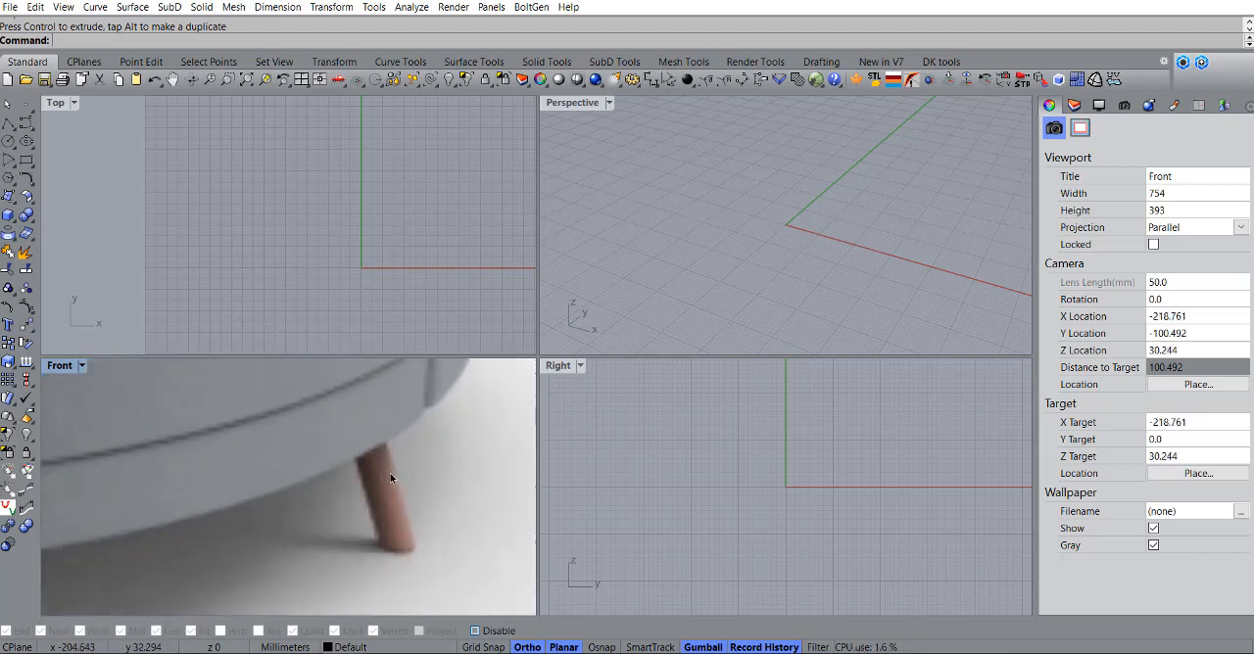
{"action": "scroll", "coordinate": [389, 474], "scroll_direction": "down", "scroll_amount": 5}
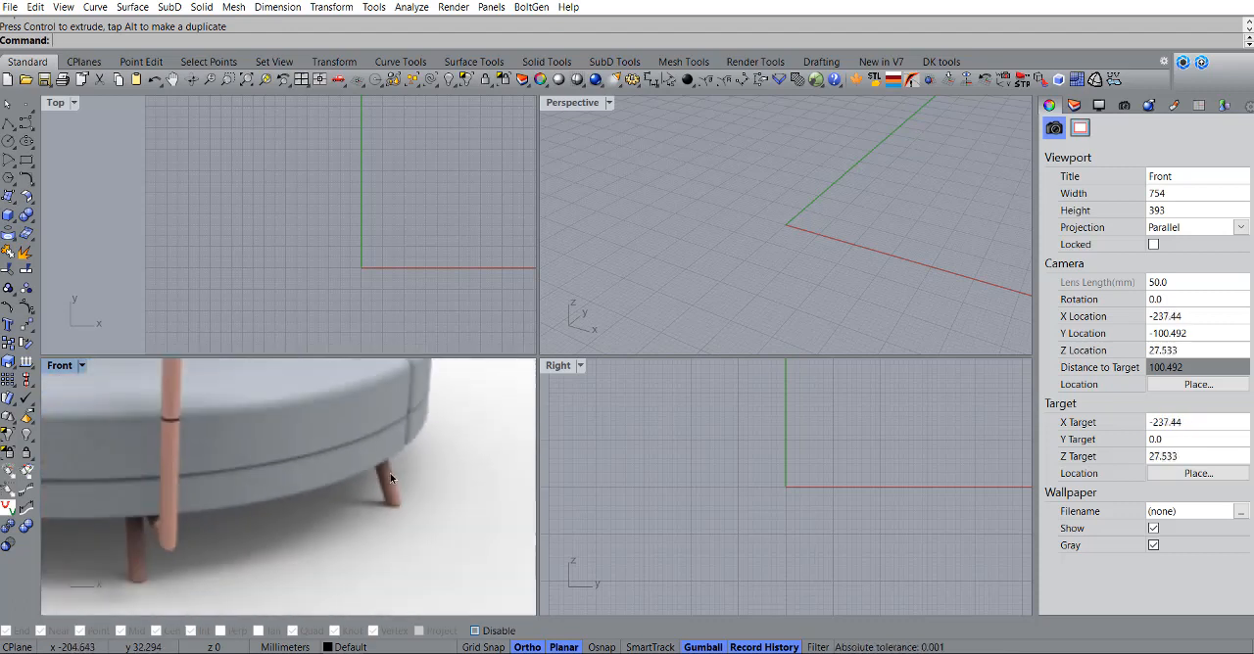
Step: Start a polyline at the origin in the Front view, drawing a base about 128 mm long and an outer edge about 45 mm high
{"action": "right_click_drag", "start_coordinate": [344, 515], "coordinate": [127, 553]}
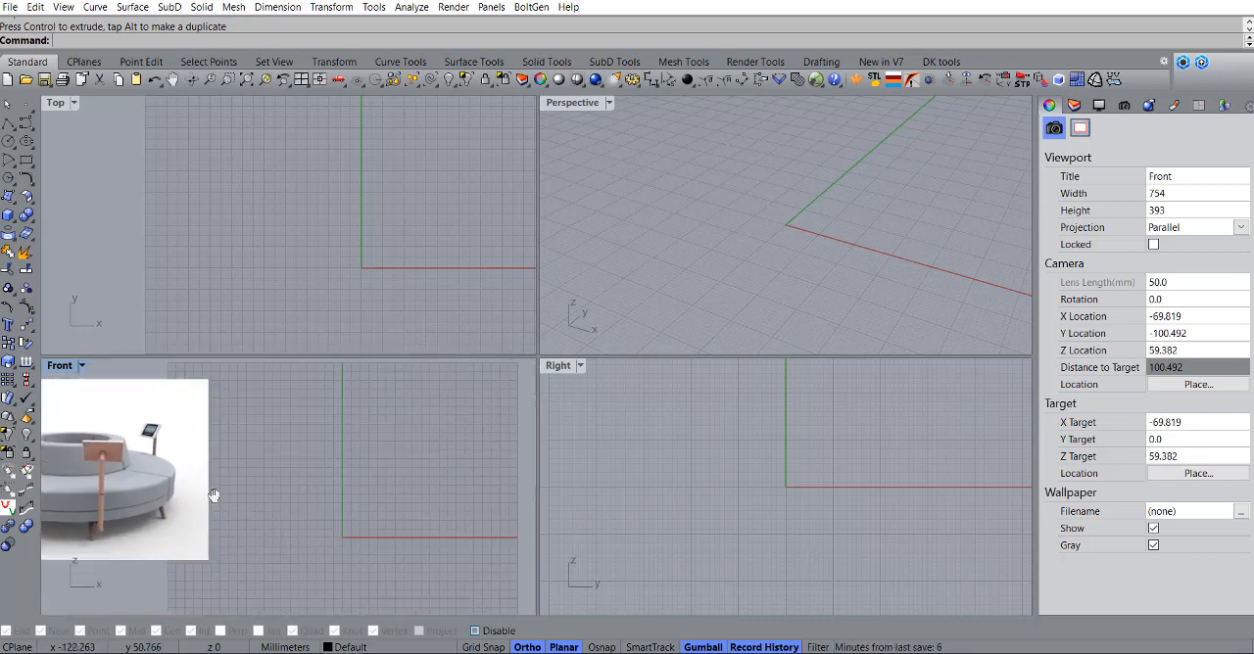
{"action": "left_click", "coordinate": [9, 125]}
{"action": "right_click_drag", "start_coordinate": [350, 524], "coordinate": [376, 496]}
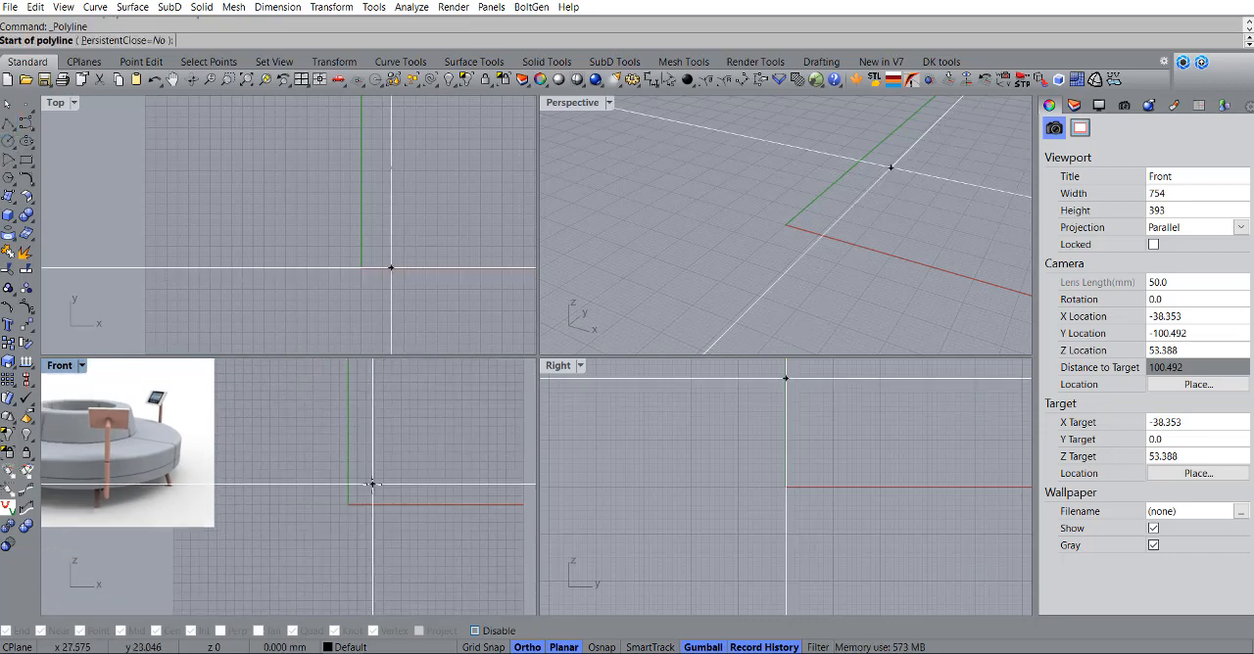
{"action": "type", "text": "0"}
{"action": "key", "text": "Return"}
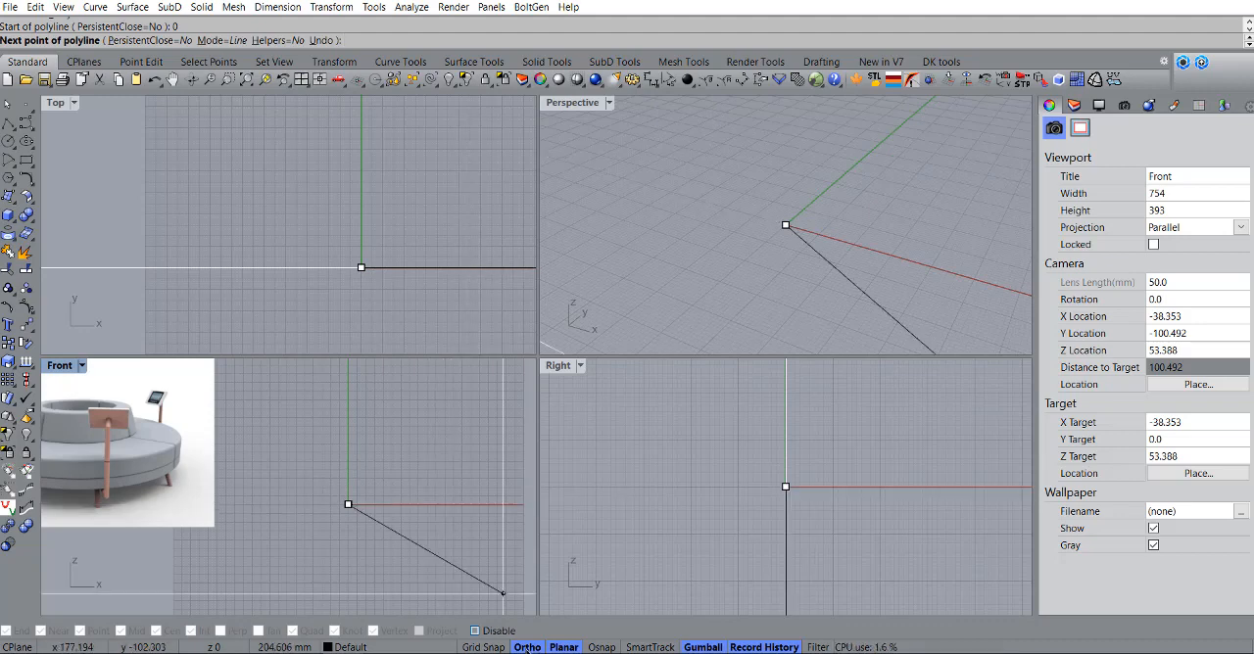
{"action": "left_click", "coordinate": [459, 505]}
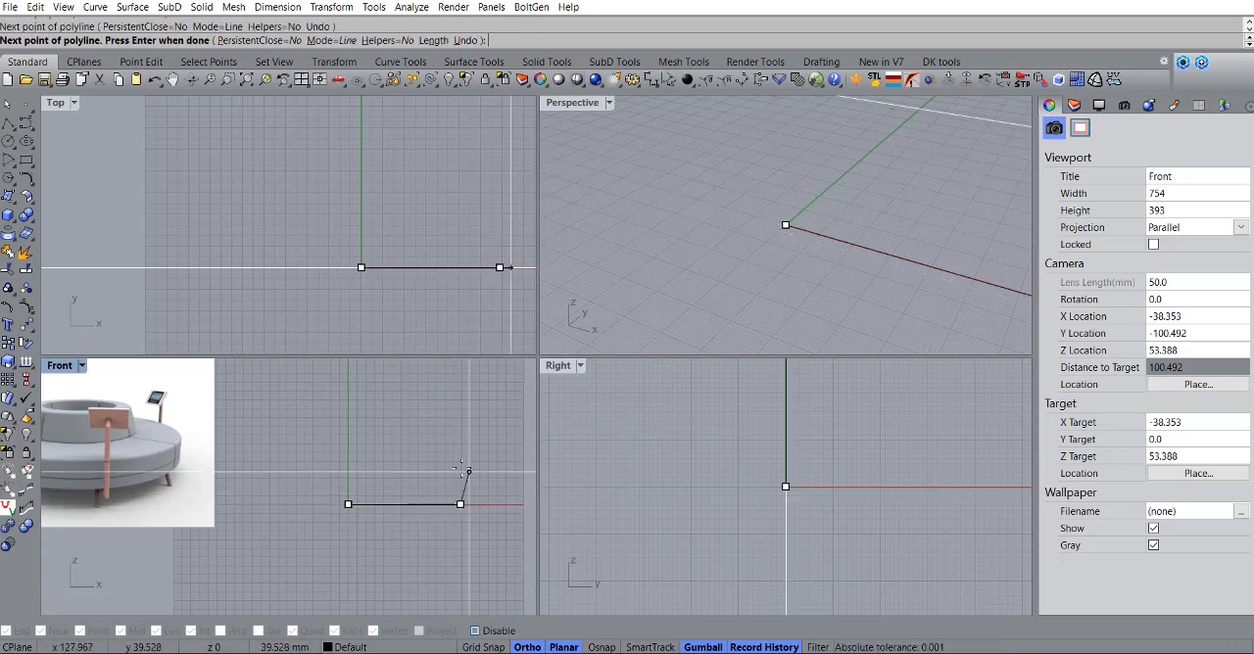
{"action": "left_click", "coordinate": [459, 465]}
{"action": "scroll", "coordinate": [392, 465], "scroll_direction": "up", "scroll_amount": 3}
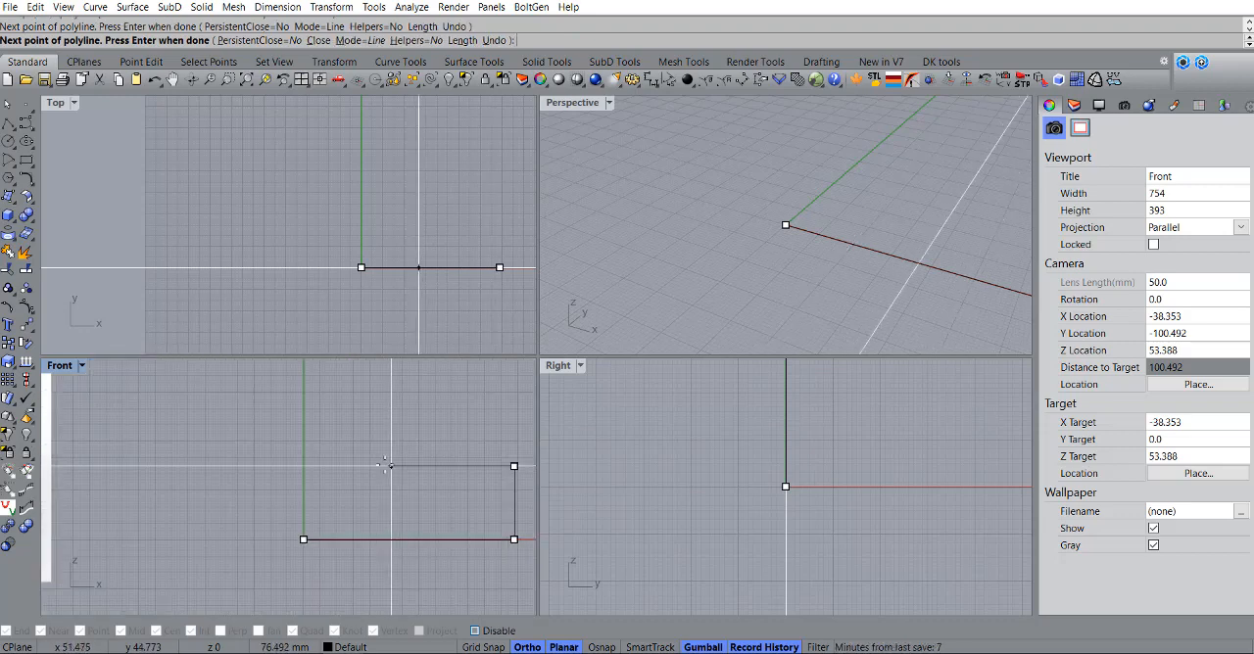
Step: Continue the polyline with the seat top about 84 mm long and, with Ortho off, a slanted backrest rising to a height of about 92 mm
{"action": "left_click", "coordinate": [375, 466]}
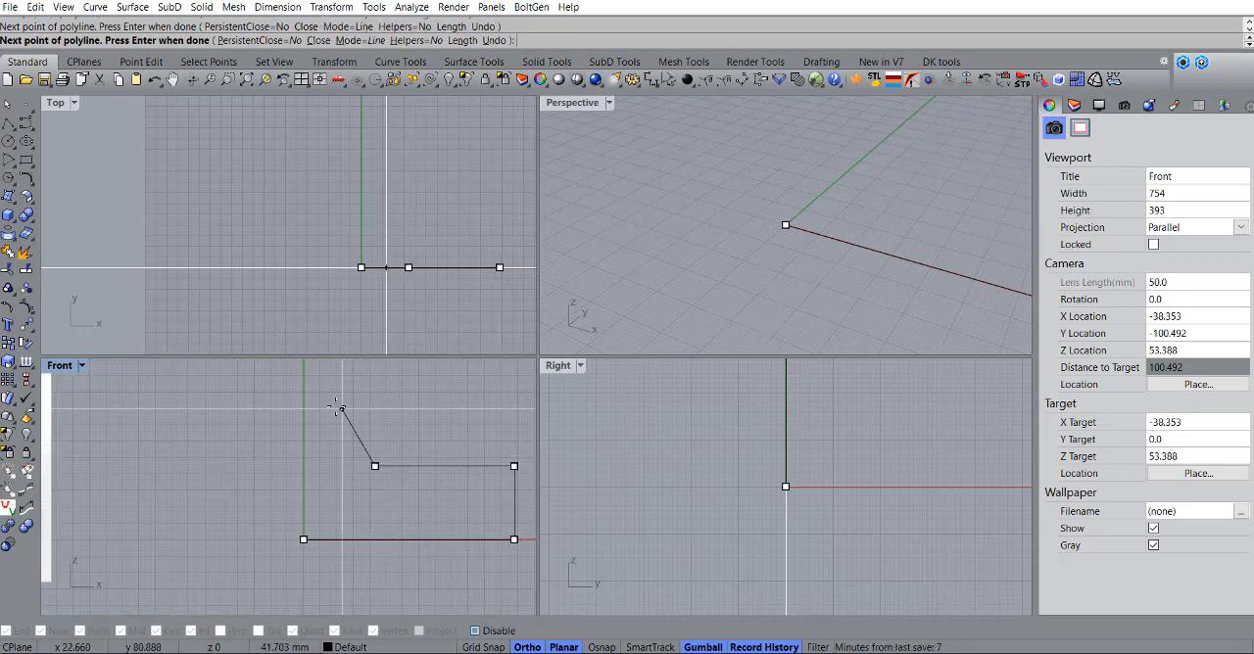
{"action": "right_click_drag", "start_coordinate": [331, 391], "coordinate": [346, 439]}
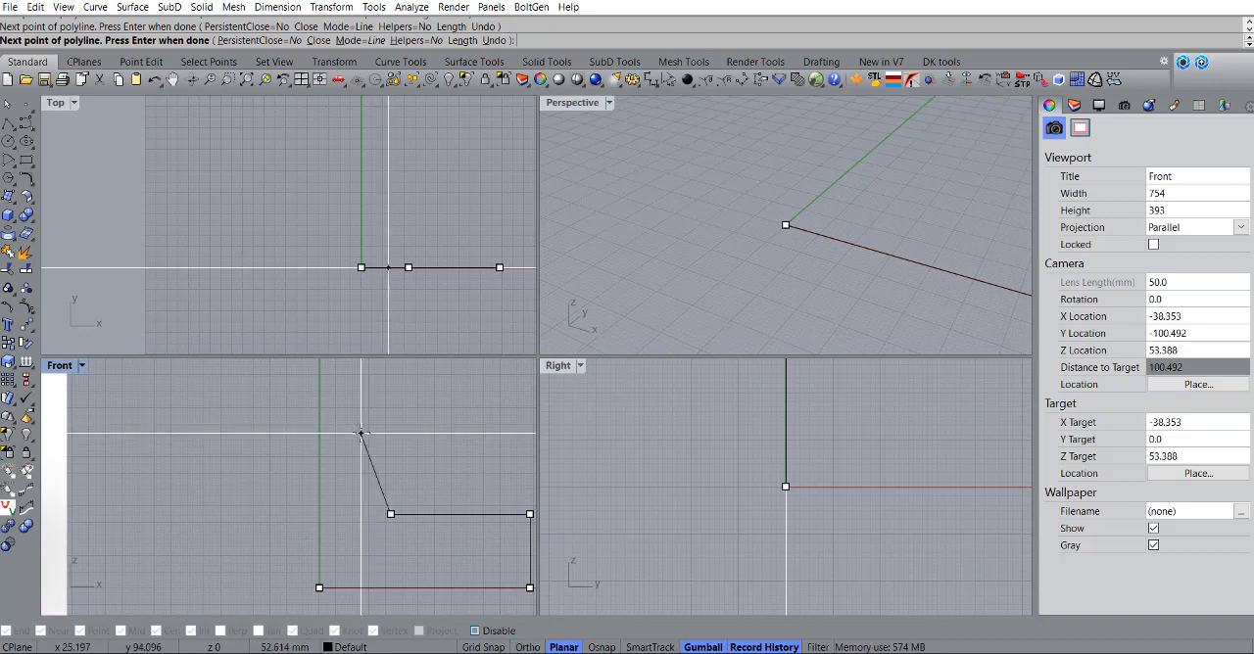
{"action": "key", "text": "F8"}
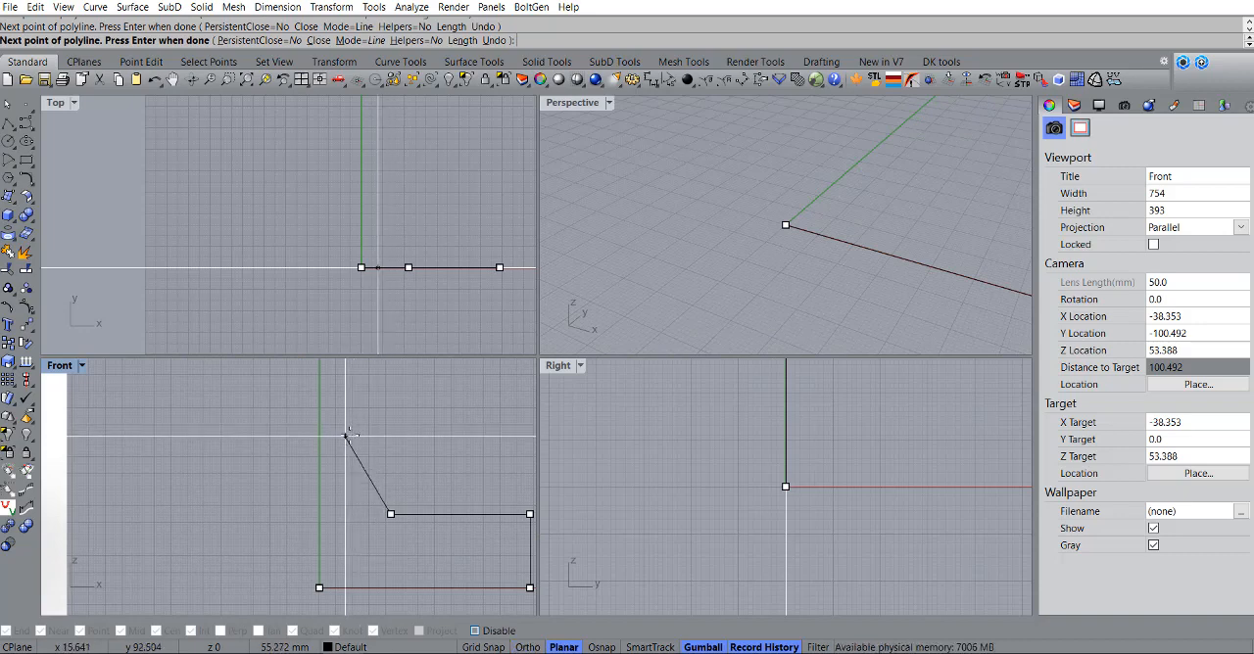
{"action": "left_click", "coordinate": [591, 648]}
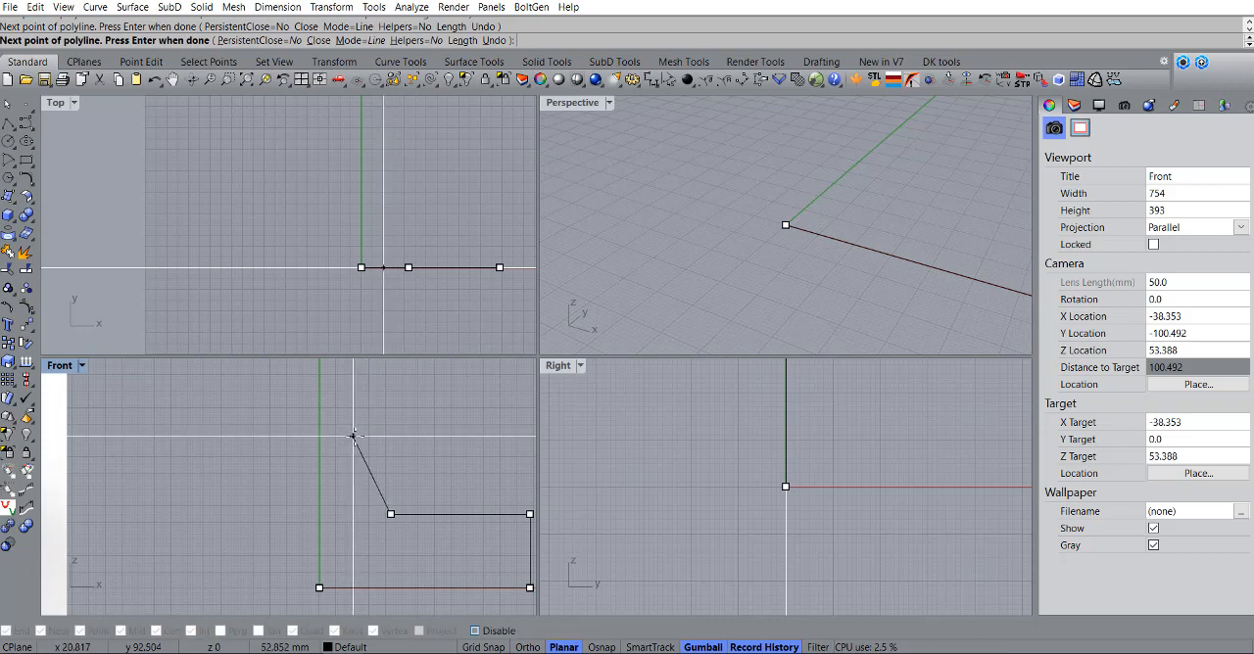
{"action": "scroll", "coordinate": [320, 436], "scroll_direction": "up", "scroll_amount": 4}
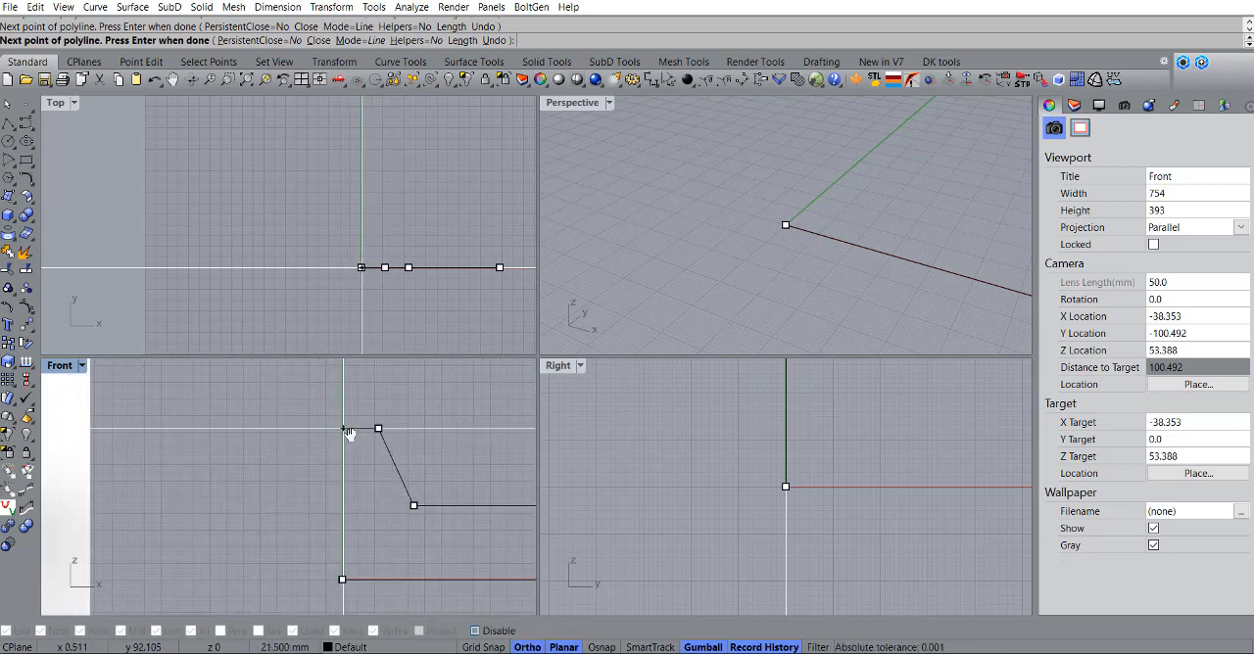
Step: Run the backrest's top edge horizontally to the vertical axis and close the polyline at the origin with object snaps on
{"action": "scroll", "coordinate": [421, 443], "scroll_direction": "down", "scroll_amount": 3}
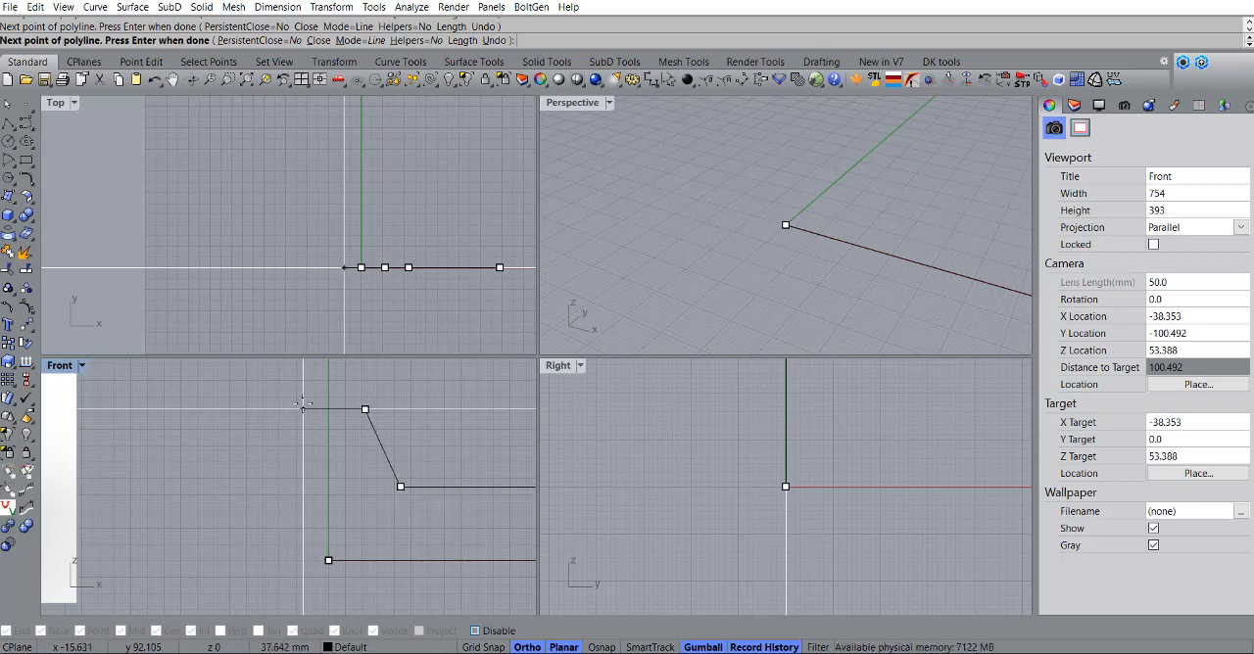
{"action": "scroll", "coordinate": [413, 429], "scroll_direction": "down", "scroll_amount": 2}
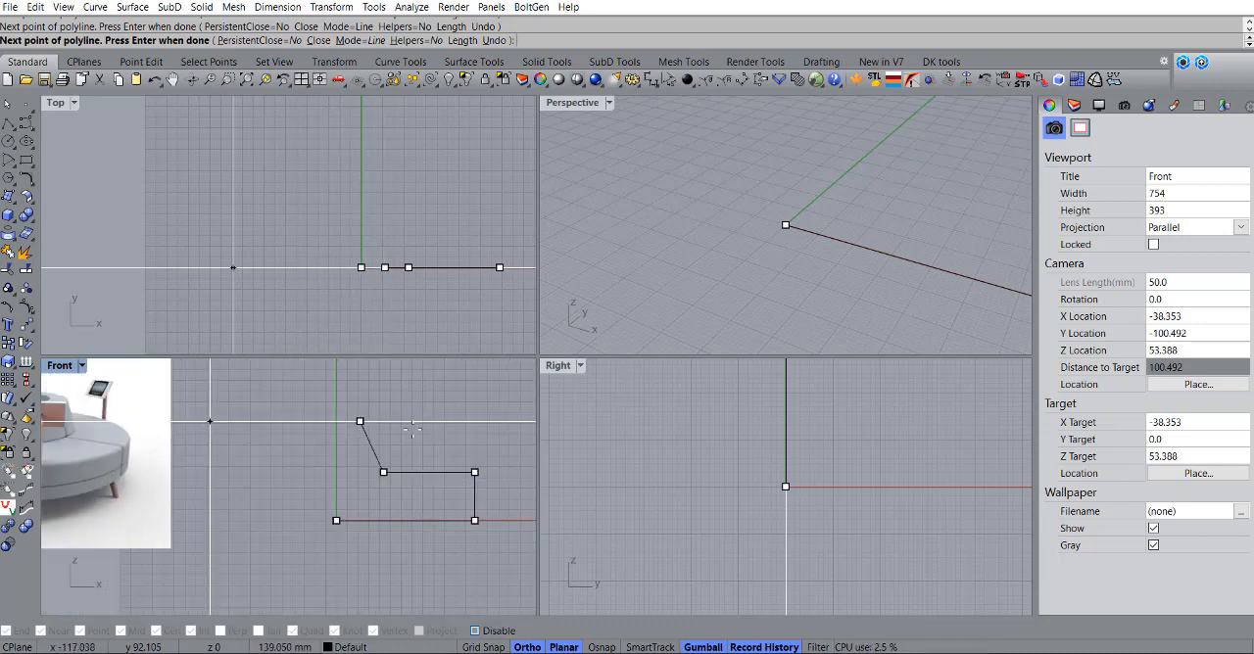
{"action": "scroll", "coordinate": [323, 503], "scroll_direction": "up", "scroll_amount": 2}
{"action": "key", "text": "F3"}
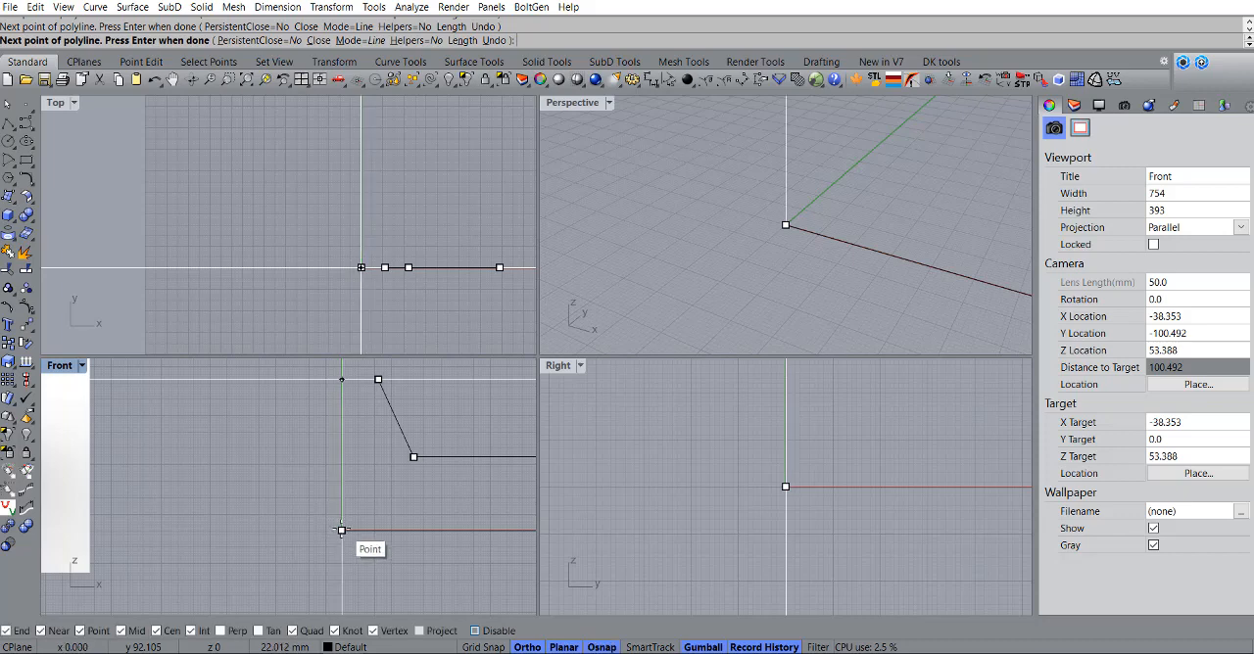
{"action": "left_click", "coordinate": [341, 530]}
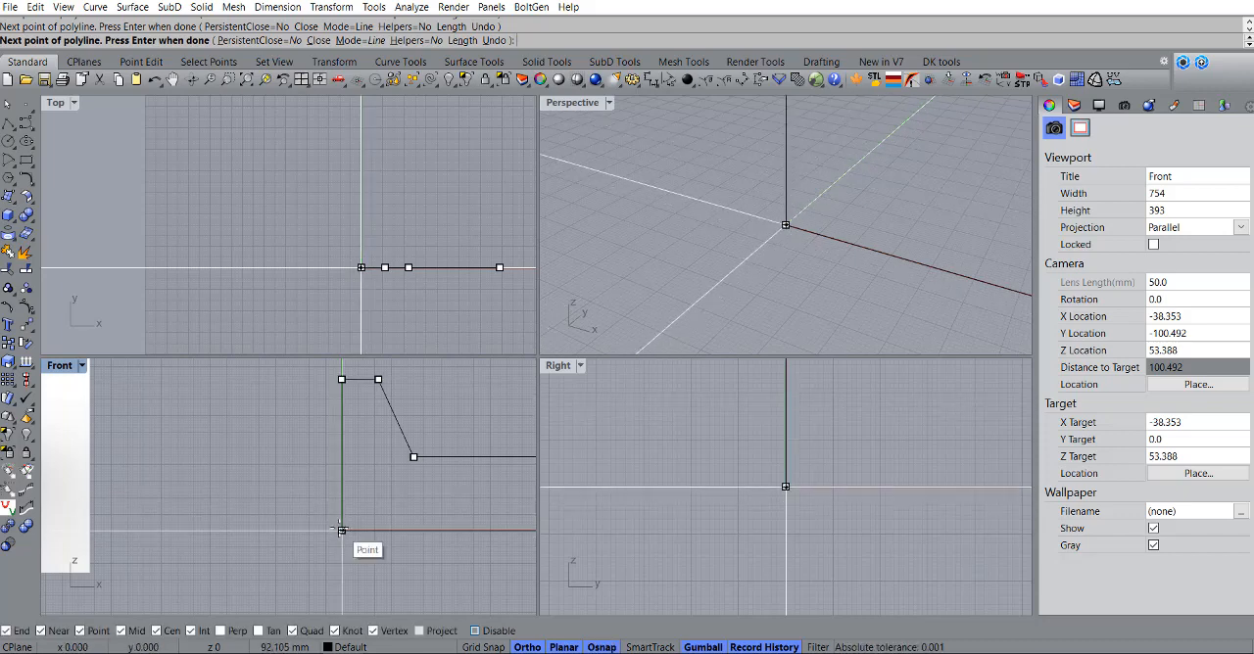
{"action": "scroll", "coordinate": [350, 500], "scroll_direction": "down", "scroll_amount": 3}
Step: Move the closed sofa profile horizontally outward from the vertical axis to leave space for the central opening
{"action": "left_click", "coordinate": [390, 484]}
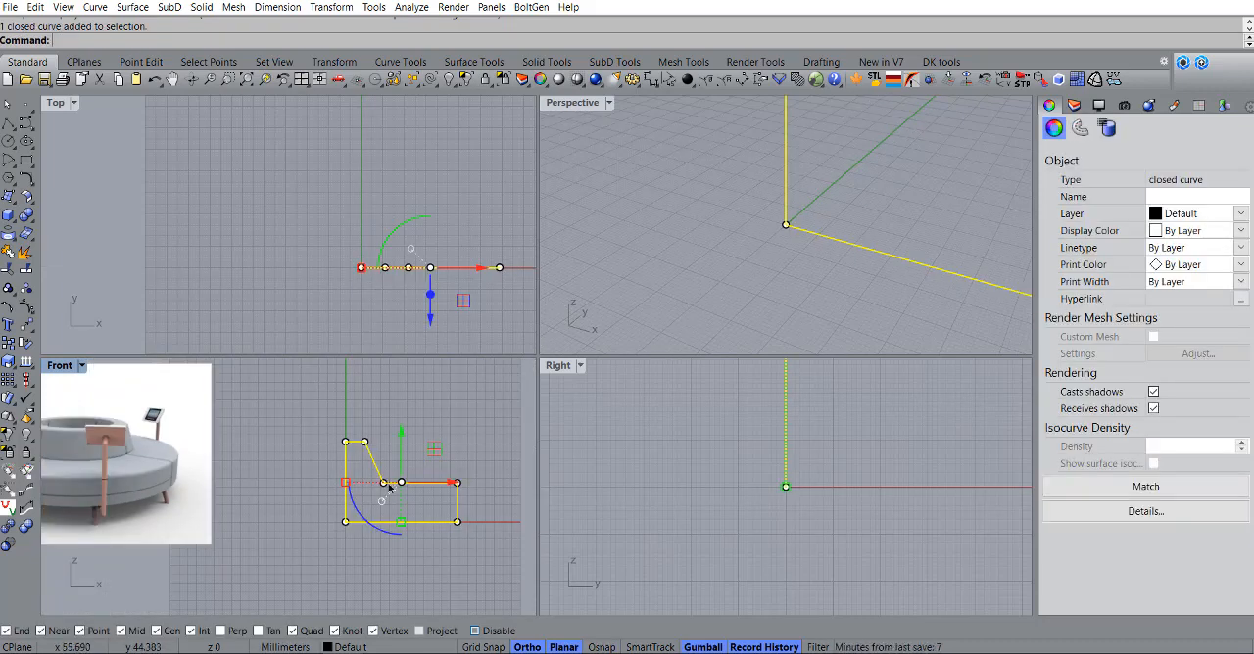
{"action": "right_click_drag", "start_coordinate": [410, 486], "coordinate": [315, 470]}
{"action": "left_click_drag", "start_coordinate": [358, 473], "coordinate": [405, 475]}
{"action": "scroll", "coordinate": [271, 466], "scroll_direction": "down", "scroll_amount": 2}
{"action": "right_click_drag", "start_coordinate": [270, 465], "coordinate": [301, 480]}
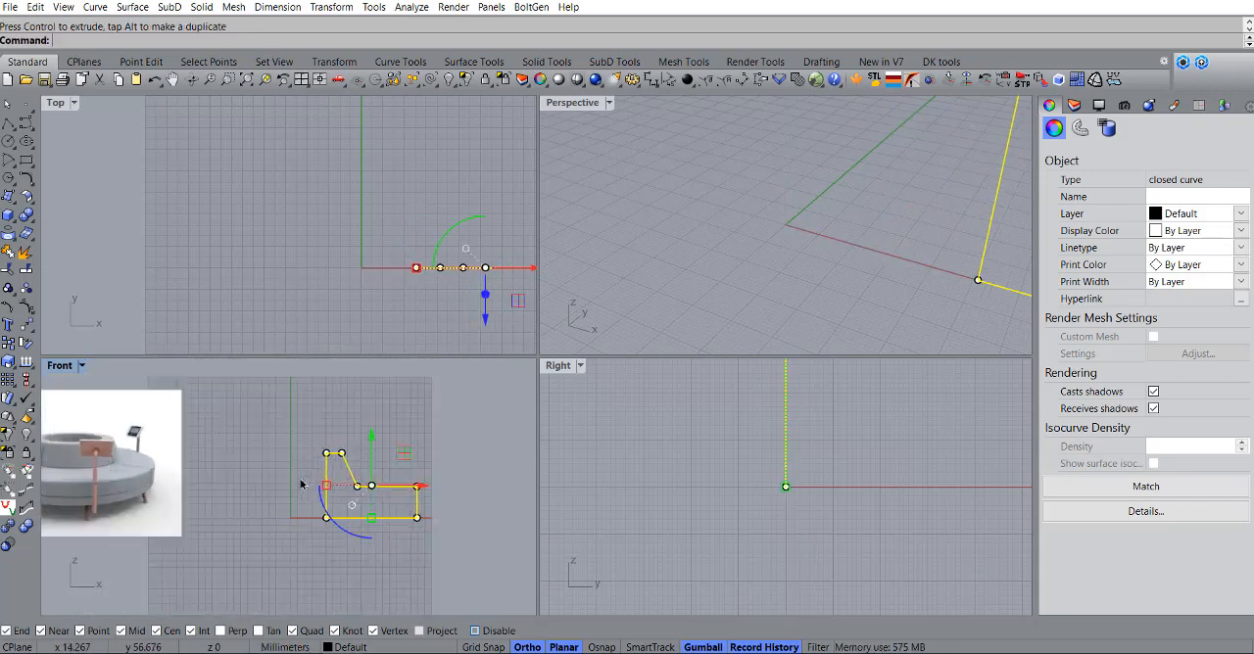
Step: Revolve the sofa profile a full 360 degrees around the vertical axis through the origin
{"action": "left_click", "coordinate": [8, 197]}
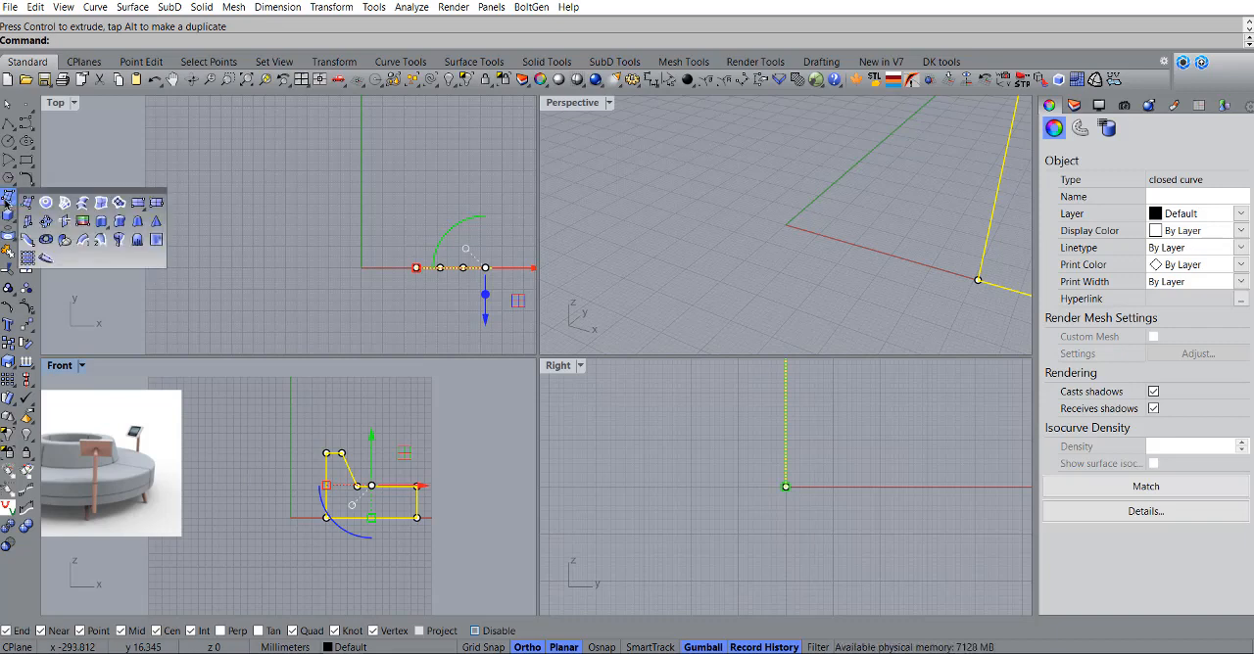
{"action": "left_click", "coordinate": [118, 240]}
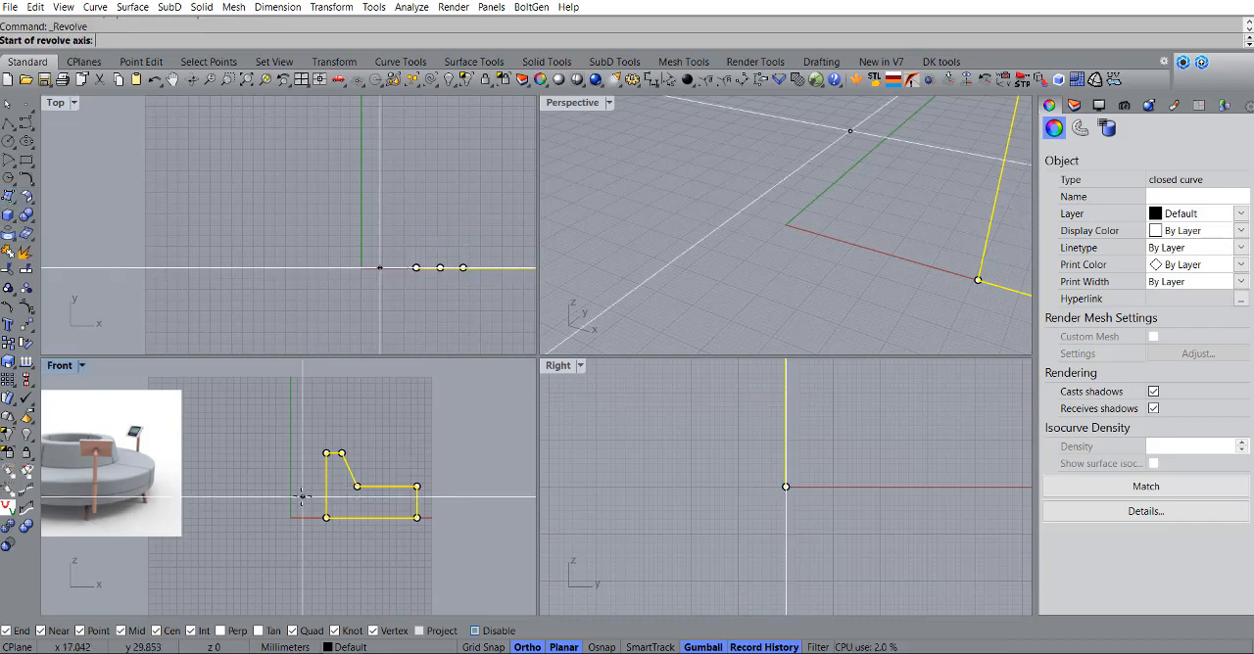
{"action": "type", "text": "0"}
{"action": "key", "text": "Return"}
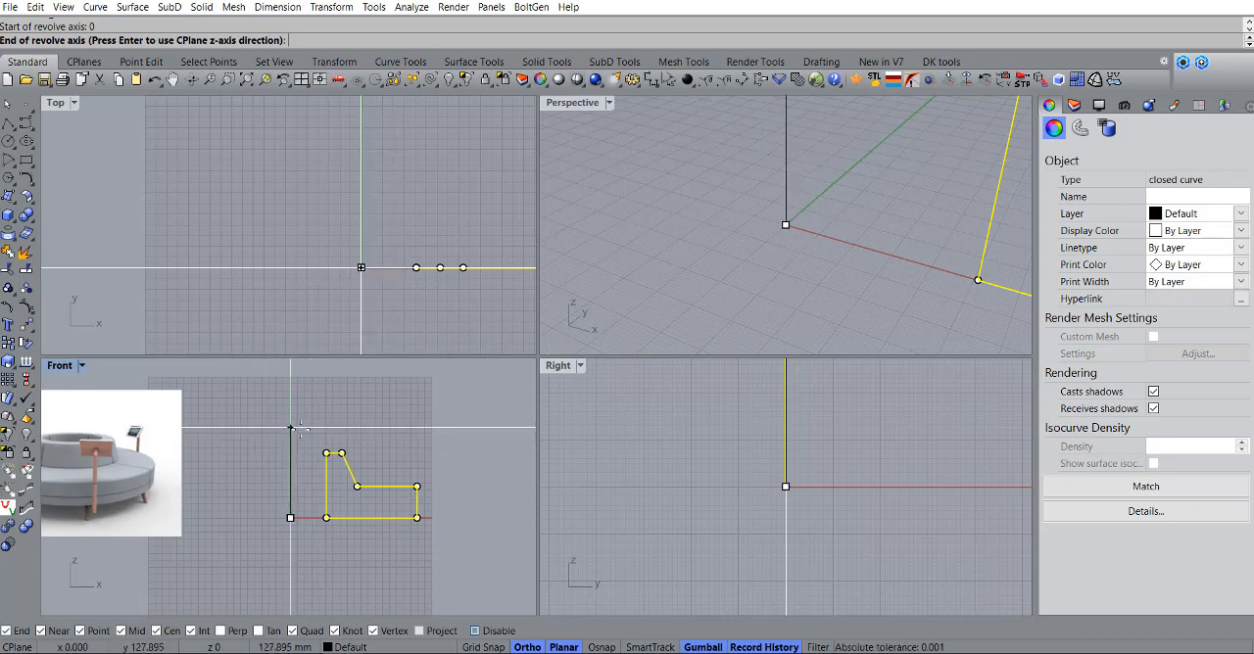
{"action": "left_click", "coordinate": [290, 432]}
{"action": "scroll", "coordinate": [418, 253], "scroll_direction": "down", "scroll_amount": 10}
{"action": "left_click", "coordinate": [479, 257]}
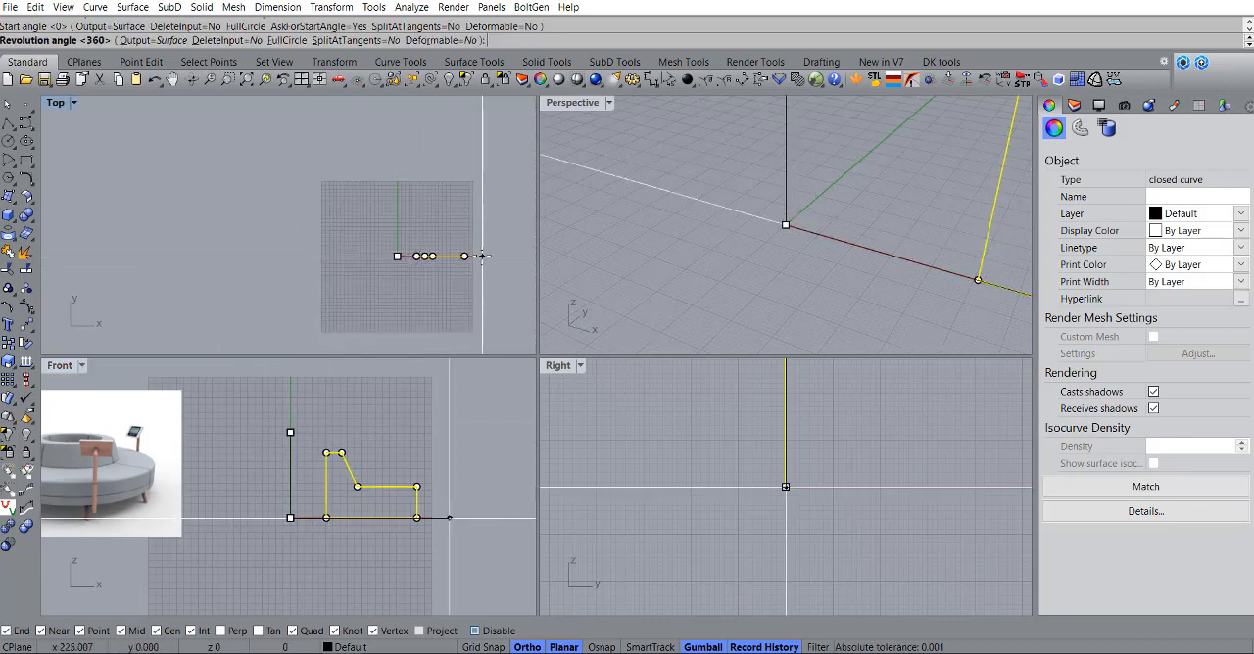
{"action": "left_click", "coordinate": [472, 257]}
{"action": "key", "text": "Return"}
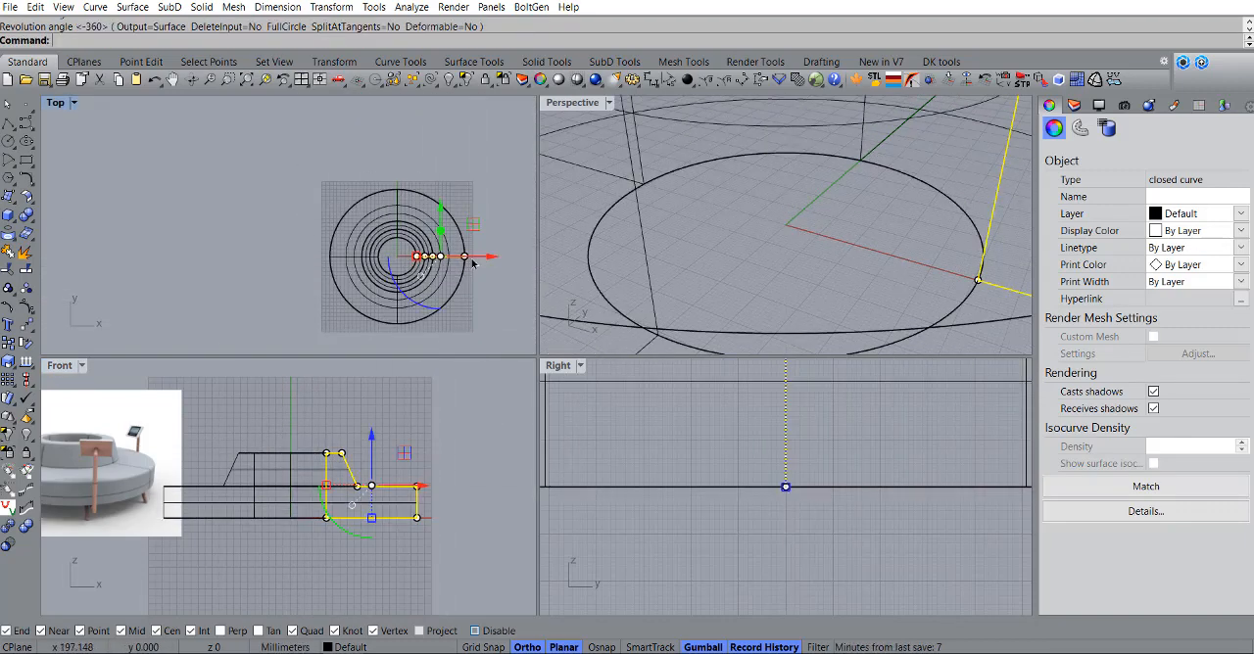
Step: Set the Perspective view to Shaded display, deselect the profile and inspect the revolved sofa body
{"action": "scroll", "coordinate": [706, 239], "scroll_direction": "down", "scroll_amount": 10}
{"action": "right_click", "coordinate": [576, 108]}
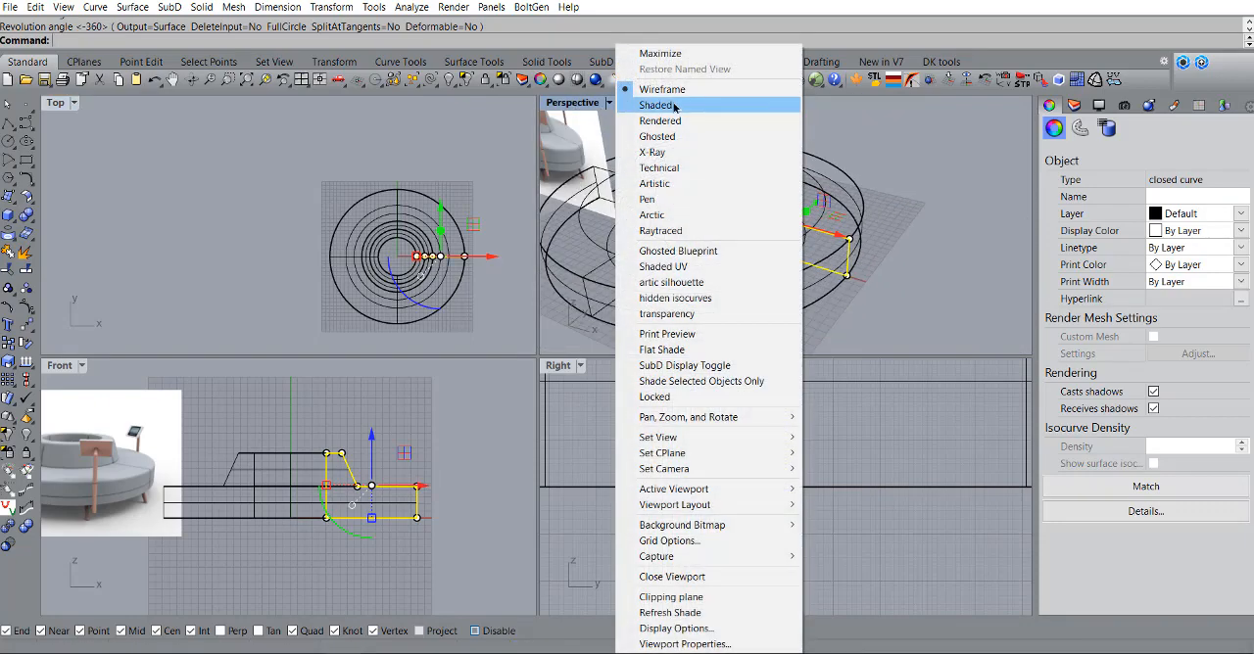
{"action": "left_click", "coordinate": [674, 107]}
{"action": "left_click", "coordinate": [868, 251]}
{"action": "scroll", "coordinate": [862, 249], "scroll_direction": "down", "scroll_amount": 4}
{"action": "mouse_move", "coordinate": [760, 246]}
{"action": "right_mouse_down"}
{"action": "mouse_move", "coordinate": [787, 217]}
{"action": "mouse_move", "coordinate": [819, 242]}
{"action": "mouse_move", "coordinate": [782, 205]}
{"action": "right_mouse_up"}
{"action": "scroll", "coordinate": [786, 217], "scroll_direction": "up", "scroll_amount": 6}
{"action": "scroll", "coordinate": [783, 205], "scroll_direction": "down", "scroll_amount": 4}
{"action": "right_click_drag", "start_coordinate": [783, 205], "coordinate": [806, 244]}
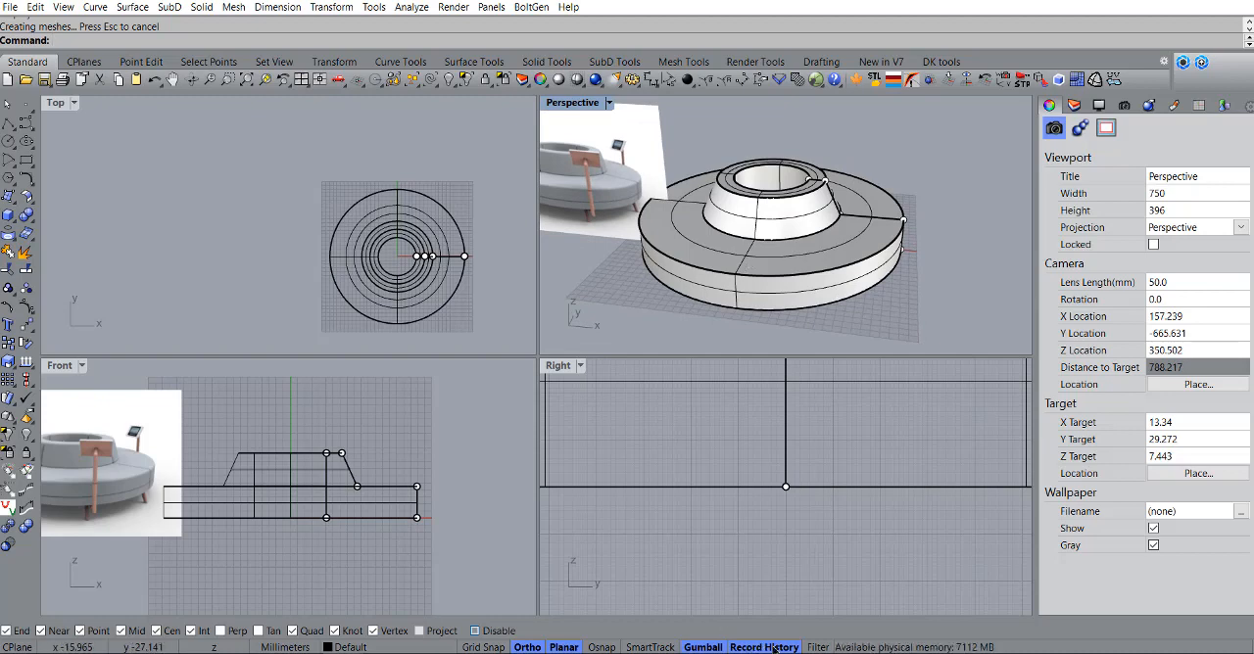
Step: Move the two outer-edge points of the seat profile horizontally inward to narrow the sofa
{"action": "scroll", "coordinate": [362, 480], "scroll_direction": "up", "scroll_amount": 8}
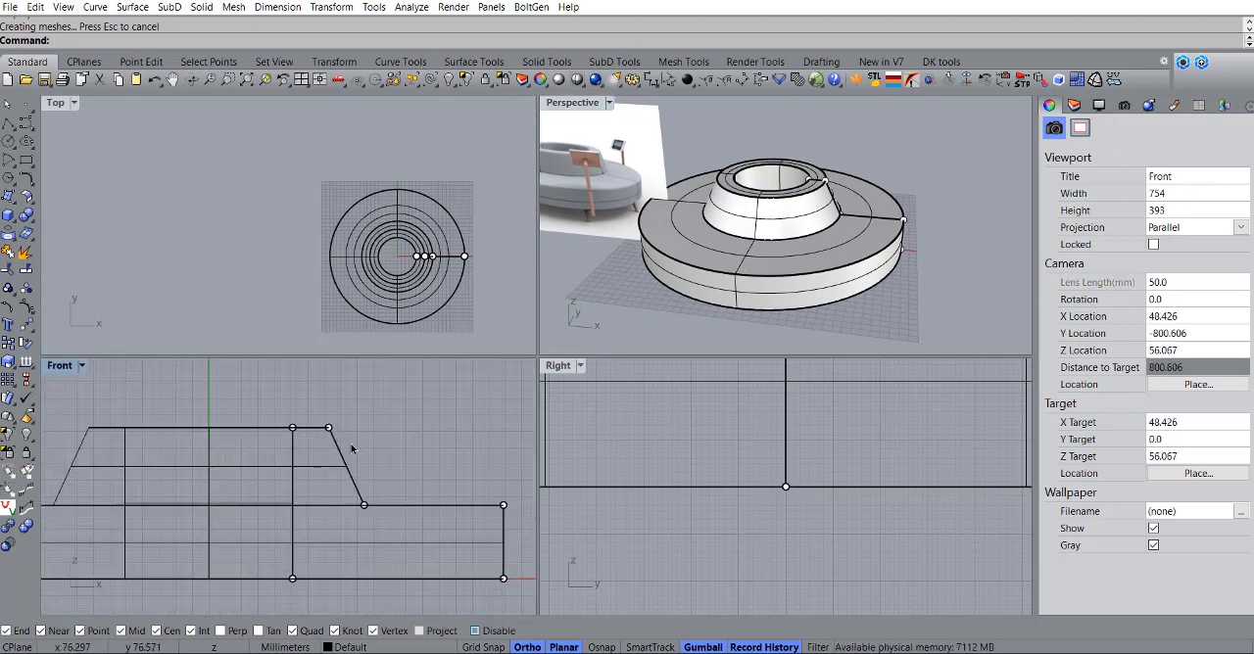
{"action": "scroll", "coordinate": [351, 445], "scroll_direction": "down", "scroll_amount": 6}
{"action": "mouse_move", "coordinate": [404, 465]}
{"action": "right_mouse_down"}
{"action": "mouse_move", "coordinate": [294, 454]}
{"action": "mouse_move", "coordinate": [382, 495]}
{"action": "mouse_move", "coordinate": [386, 478]}
{"action": "right_mouse_up"}
{"action": "scroll", "coordinate": [352, 459], "scroll_direction": "up", "scroll_amount": 6}
{"action": "scroll", "coordinate": [314, 461], "scroll_direction": "down", "scroll_amount": 2}
{"action": "scroll", "coordinate": [383, 497], "scroll_direction": "up", "scroll_amount": 2}
{"action": "left_click_drag", "start_coordinate": [407, 429], "coordinate": [495, 600]}
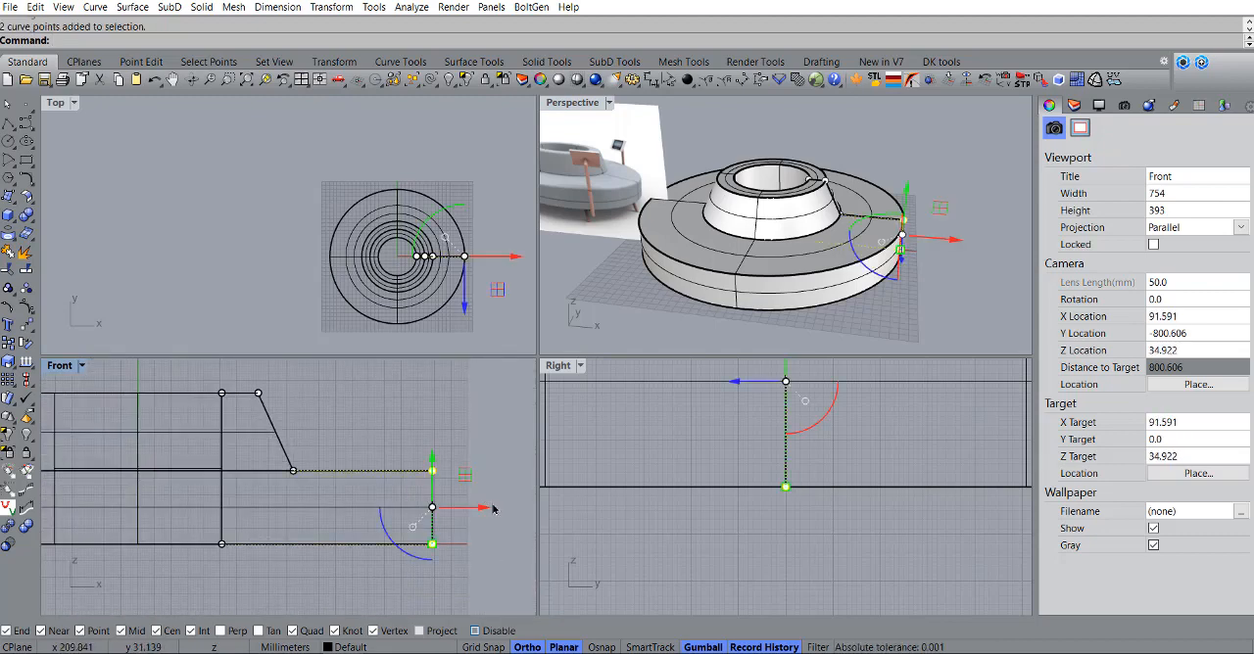
{"action": "left_click_drag", "start_coordinate": [480, 508], "coordinate": [453, 509]}
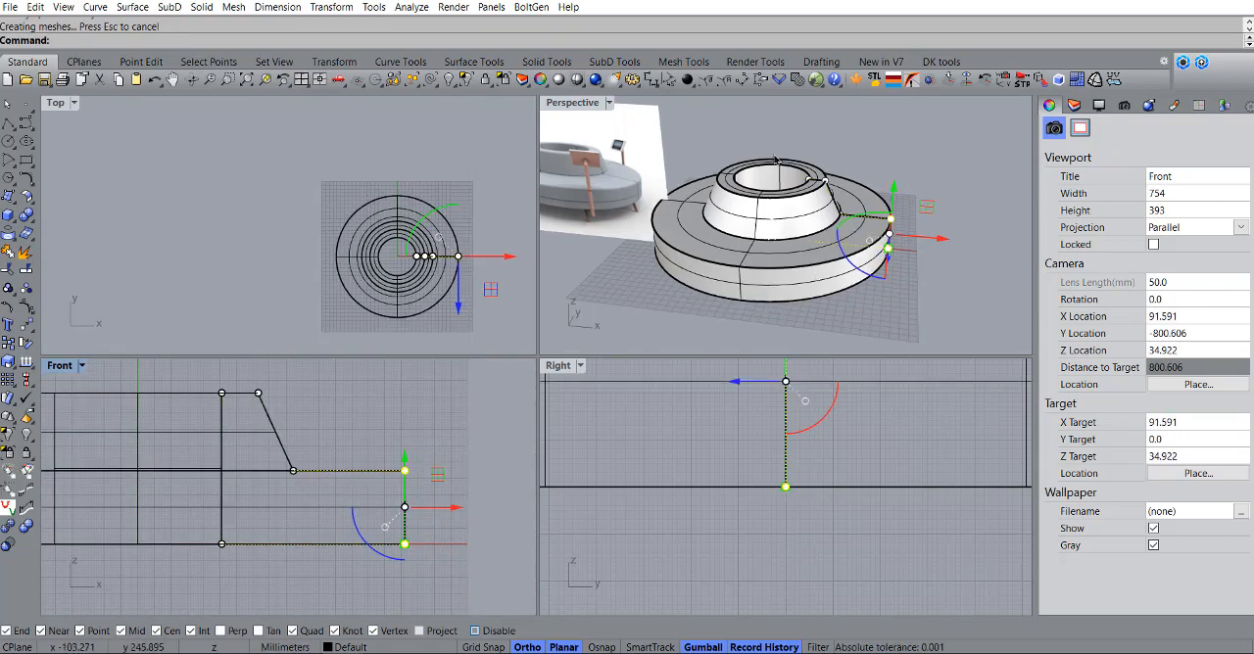
Step: Move the seat profile's outer vertical edge horizontally outward to widen the sofa's seat ring
{"action": "right_click_drag", "start_coordinate": [792, 218], "coordinate": [760, 194]}
{"action": "scroll", "coordinate": [263, 453], "scroll_direction": "down", "scroll_amount": 4}
{"action": "right_click_drag", "start_coordinate": [257, 450], "coordinate": [391, 507]}
{"action": "scroll", "coordinate": [402, 460], "scroll_direction": "down", "scroll_amount": 4}
{"action": "scroll", "coordinate": [431, 506], "scroll_direction": "up", "scroll_amount": 4}
{"action": "left_click_drag", "start_coordinate": [431, 489], "coordinate": [453, 490]}
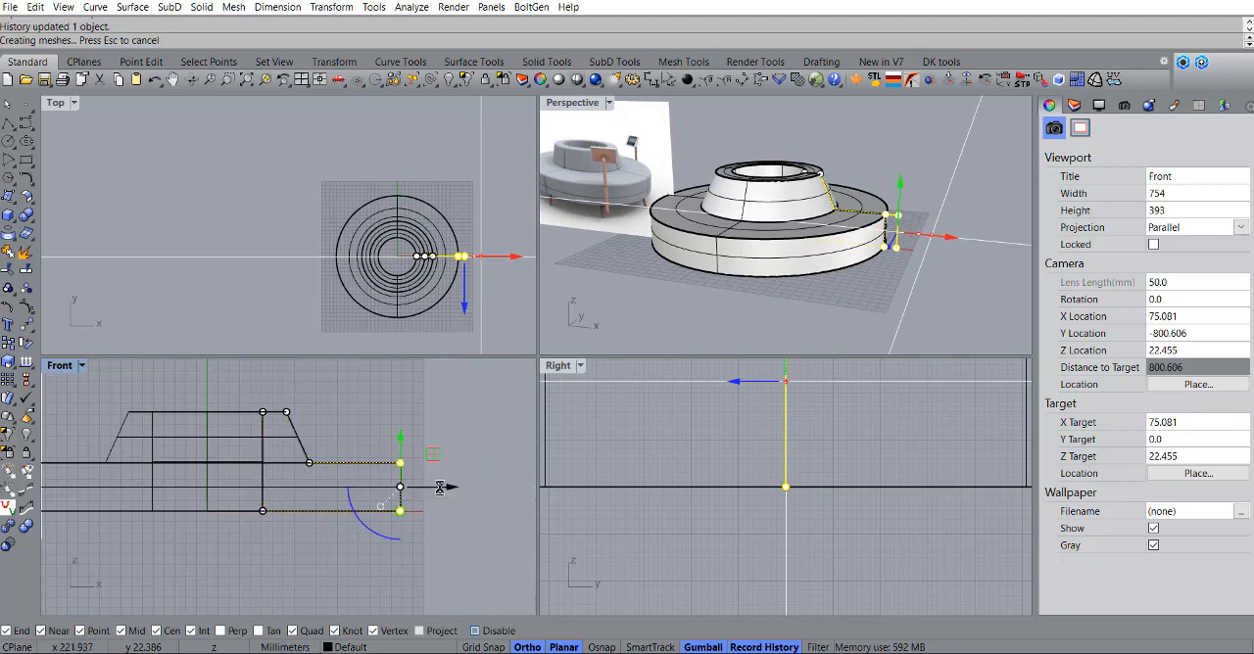
Step: Lower the backrest slightly by moving the profile's two top points down, and hide the control points
{"action": "scroll", "coordinate": [276, 410], "scroll_direction": "up", "scroll_amount": 4}
{"action": "left_click_drag", "start_coordinate": [275, 409], "coordinate": [406, 432]}
{"action": "right_click_drag", "start_coordinate": [313, 382], "coordinate": [340, 405]}
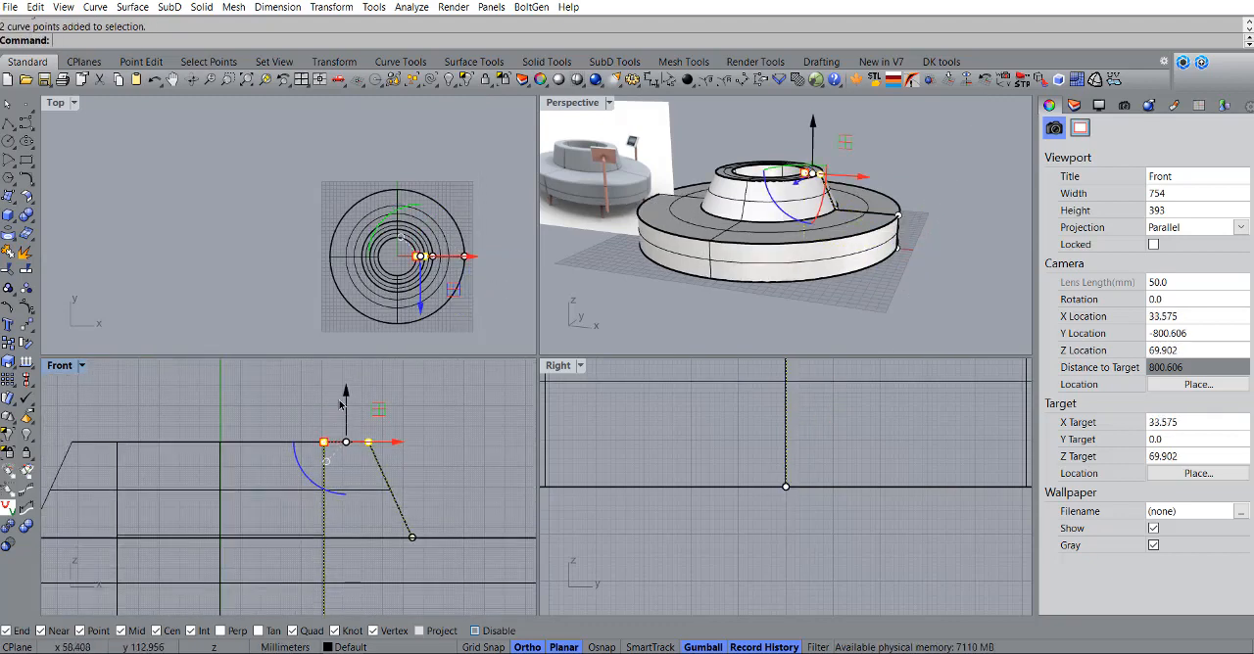
{"action": "key", "text": "Escape"}
{"action": "scroll", "coordinate": [358, 390], "scroll_direction": "down", "scroll_amount": 2}
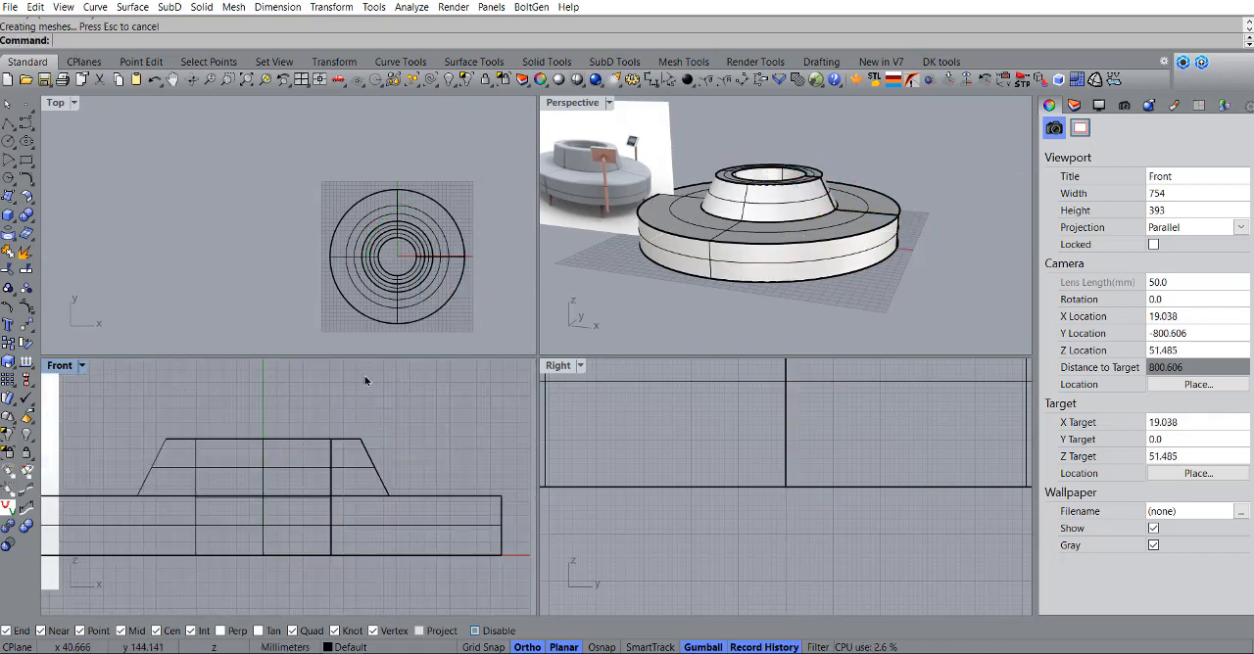
Step: Show the profile's control points and move the backrest's sloping edge horizontally inward to make the backrest thinner
{"action": "left_click", "coordinate": [362, 443]}
{"action": "left_click", "coordinate": [381, 452]}
{"action": "key", "text": "F10"}
{"action": "left_click_drag", "start_coordinate": [343, 398], "coordinate": [423, 533]}
{"action": "scroll", "coordinate": [396, 486], "scroll_direction": "up", "scroll_amount": 4}
{"action": "left_click_drag", "start_coordinate": [414, 459], "coordinate": [404, 459]}
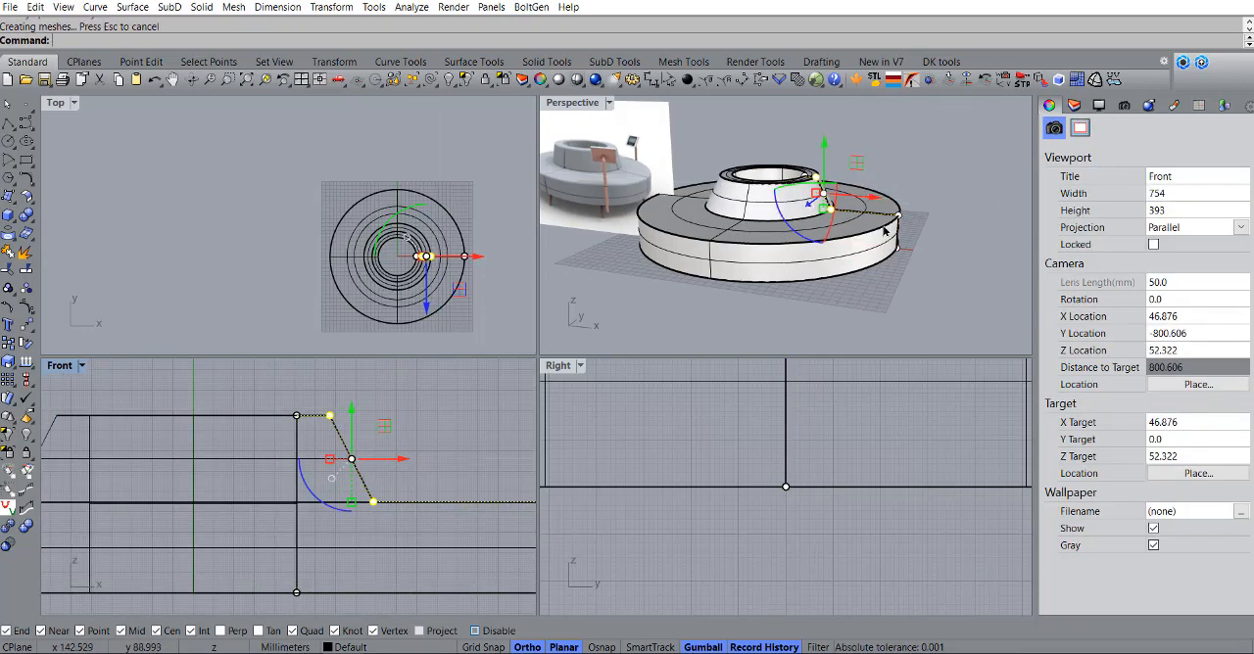
Step: Examine the reshaped sofa body and its backrest thickness from above in the Perspective view
{"action": "right_click_drag", "start_coordinate": [733, 182], "coordinate": [796, 245]}
{"action": "scroll", "coordinate": [766, 174], "scroll_direction": "down", "scroll_amount": 2}
{"action": "scroll", "coordinate": [767, 171], "scroll_direction": "up", "scroll_amount": 4}
{"action": "scroll", "coordinate": [776, 202], "scroll_direction": "down", "scroll_amount": 6}
{"action": "scroll", "coordinate": [783, 210], "scroll_direction": "up", "scroll_amount": 3}
{"action": "left_click", "coordinate": [776, 241]}
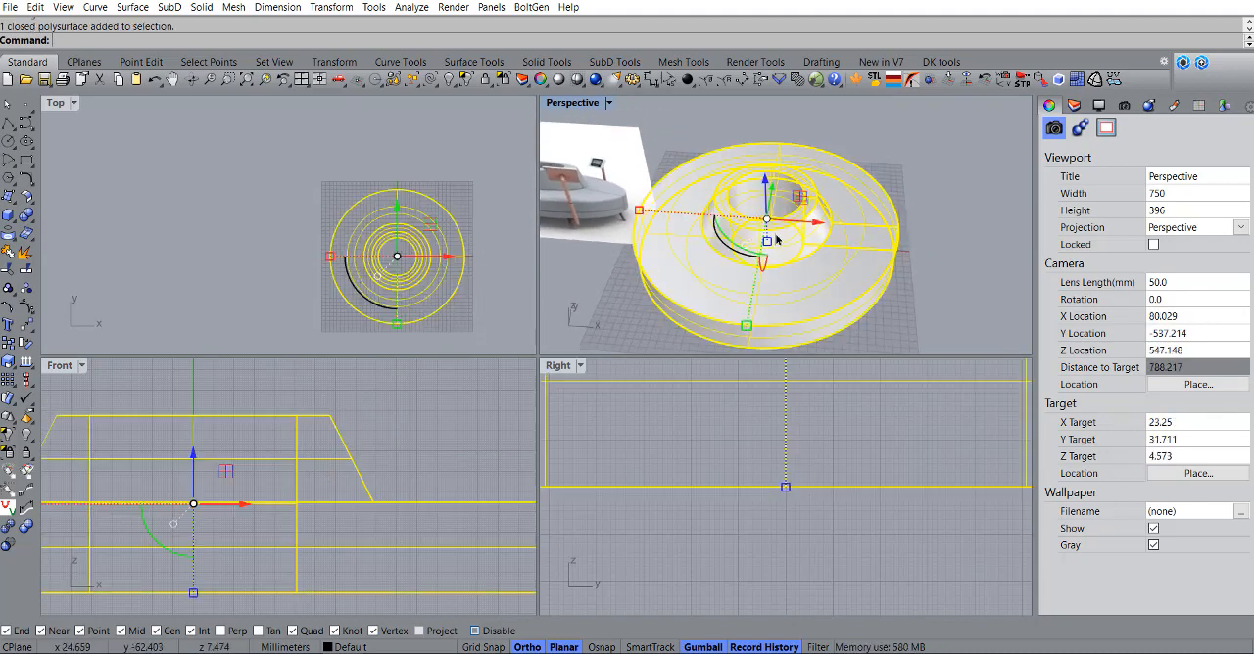
{"action": "scroll", "coordinate": [757, 244], "scroll_direction": "down", "scroll_amount": 6}
{"action": "scroll", "coordinate": [279, 277], "scroll_direction": "down", "scroll_amount": 9}
{"action": "scroll", "coordinate": [302, 275], "scroll_direction": "up", "scroll_amount": 9}
Step: Draw a horizontal line from its midpoint at the ring's centre in the Top view, extending about 423 mm to each side
{"action": "right_click_drag", "start_coordinate": [369, 268], "coordinate": [347, 247]}
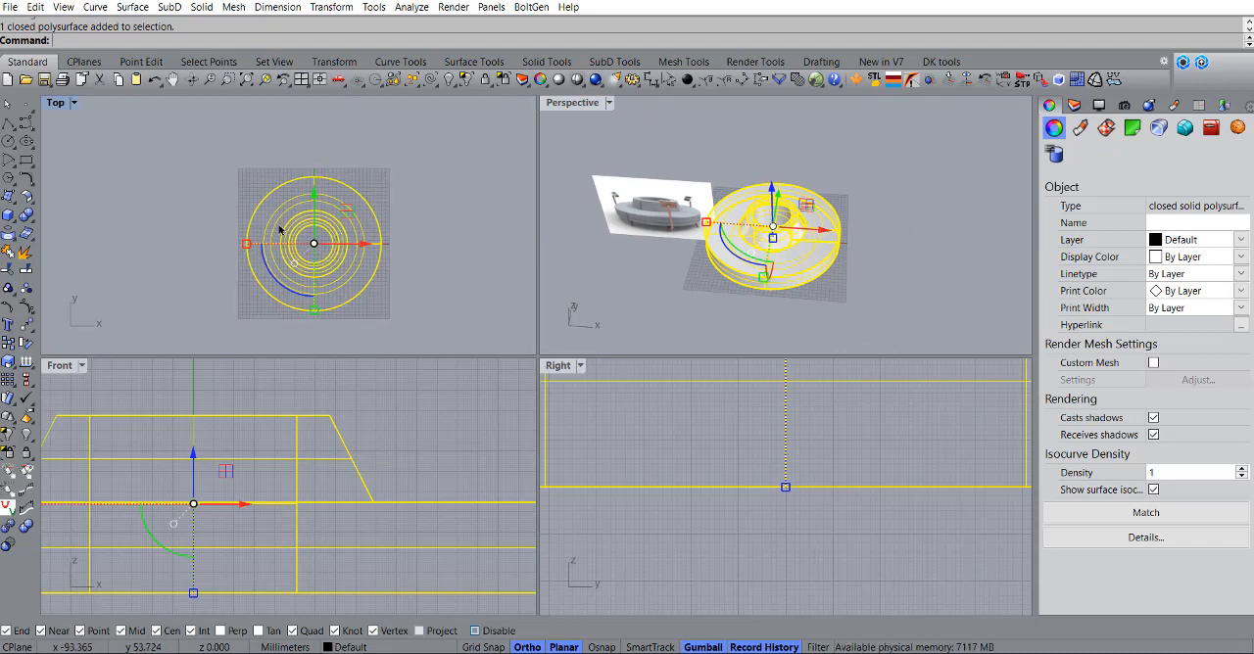
{"action": "left_click", "coordinate": [8, 125]}
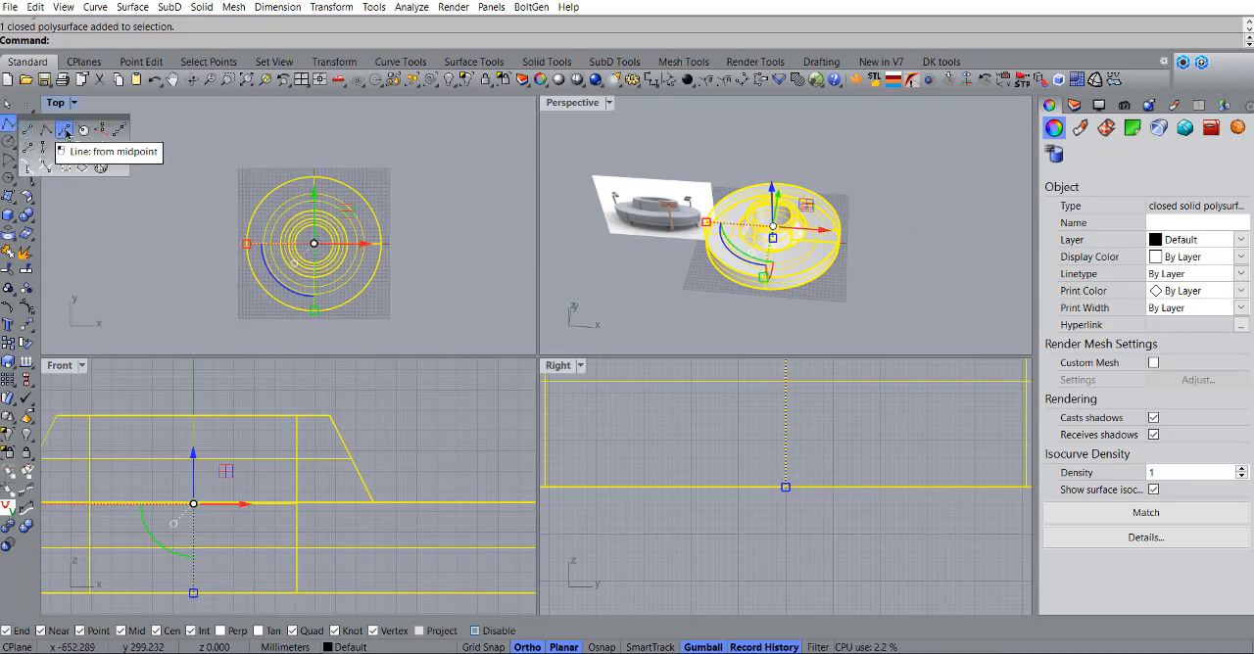
{"action": "left_click", "coordinate": [67, 134]}
{"action": "scroll", "coordinate": [299, 223], "scroll_direction": "up", "scroll_amount": 6}
{"action": "scroll", "coordinate": [344, 237], "scroll_direction": "up", "scroll_amount": 4}
{"action": "left_click", "coordinate": [342, 235]}
{"action": "scroll", "coordinate": [334, 236], "scroll_direction": "down", "scroll_amount": 8}
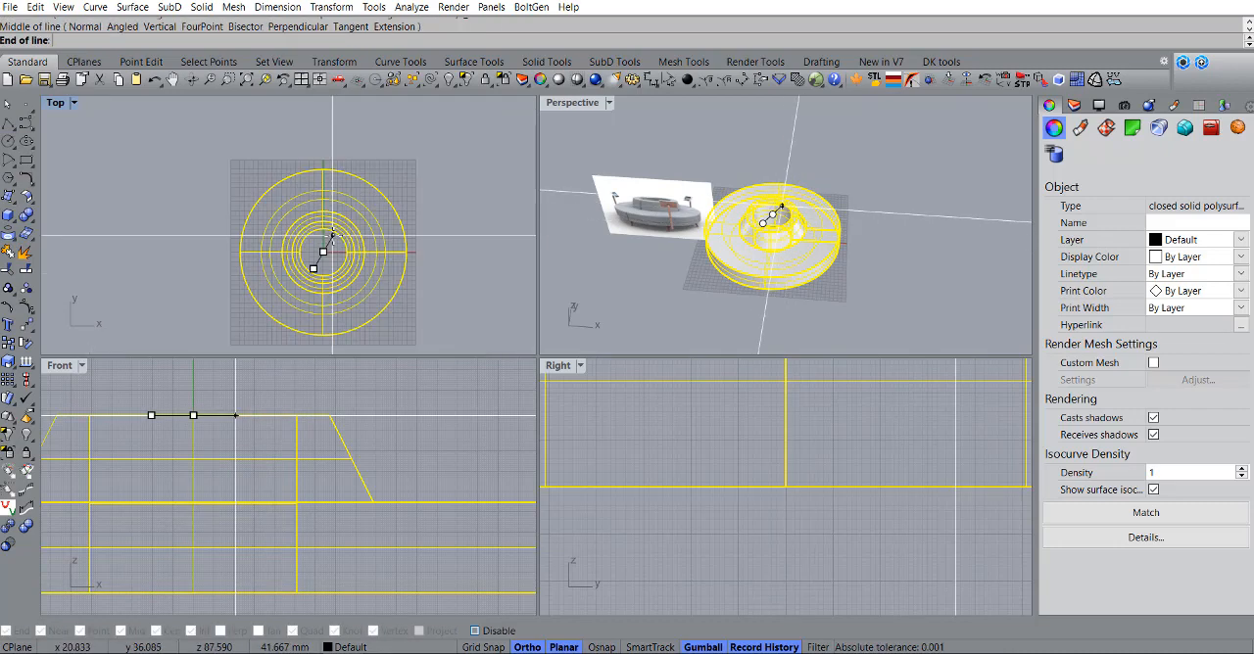
{"action": "scroll", "coordinate": [333, 236], "scroll_direction": "down", "scroll_amount": 4}
{"action": "left_click", "coordinate": [432, 244]}
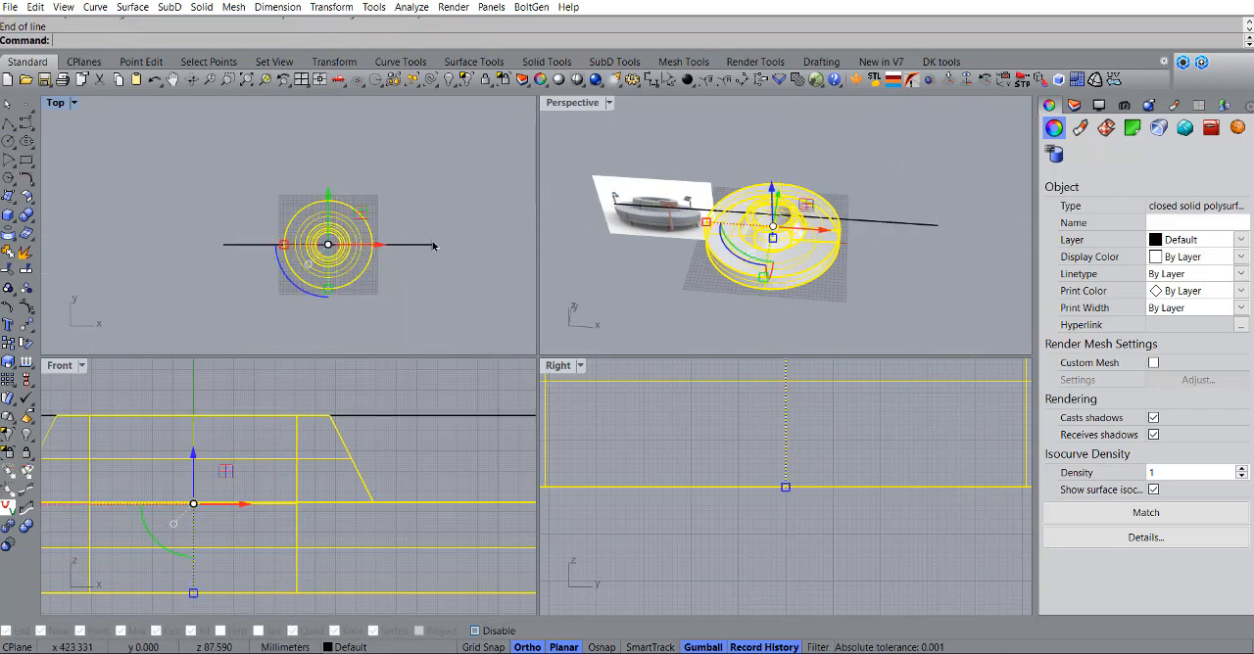
Step: Split the sofa body in half with WireCut along the horizontal line, cutting through the whole object and keeping all pieces
{"action": "left_click", "coordinate": [409, 251]}
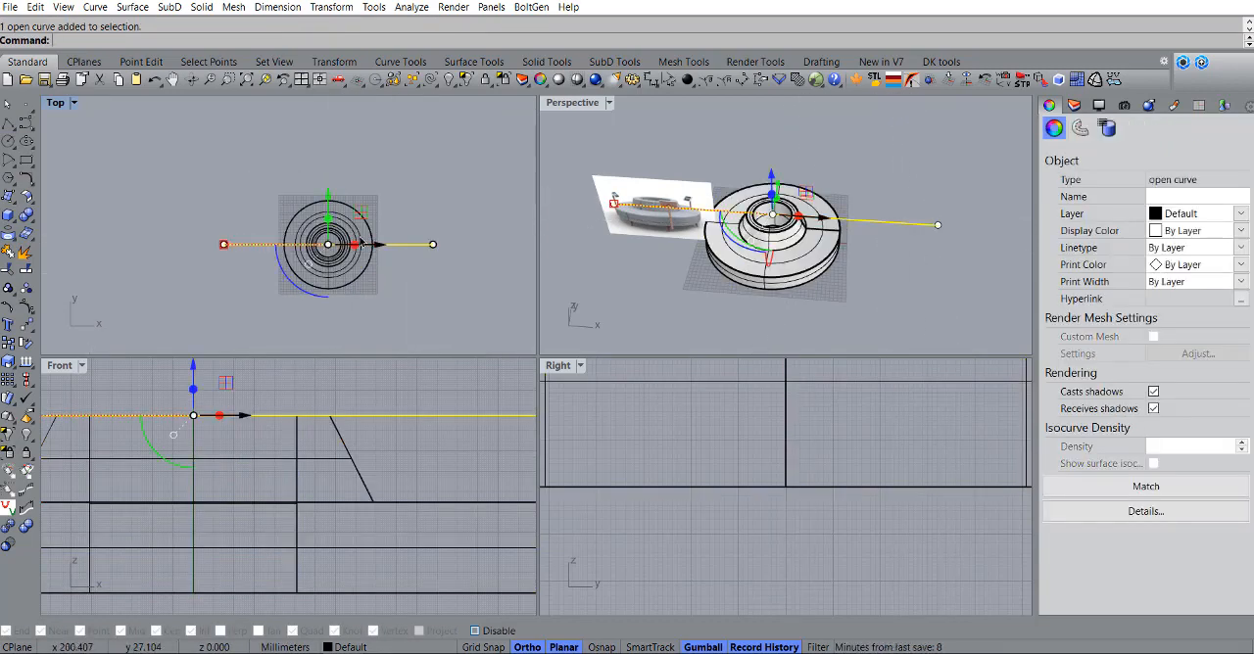
{"action": "type", "text": "reCut"}
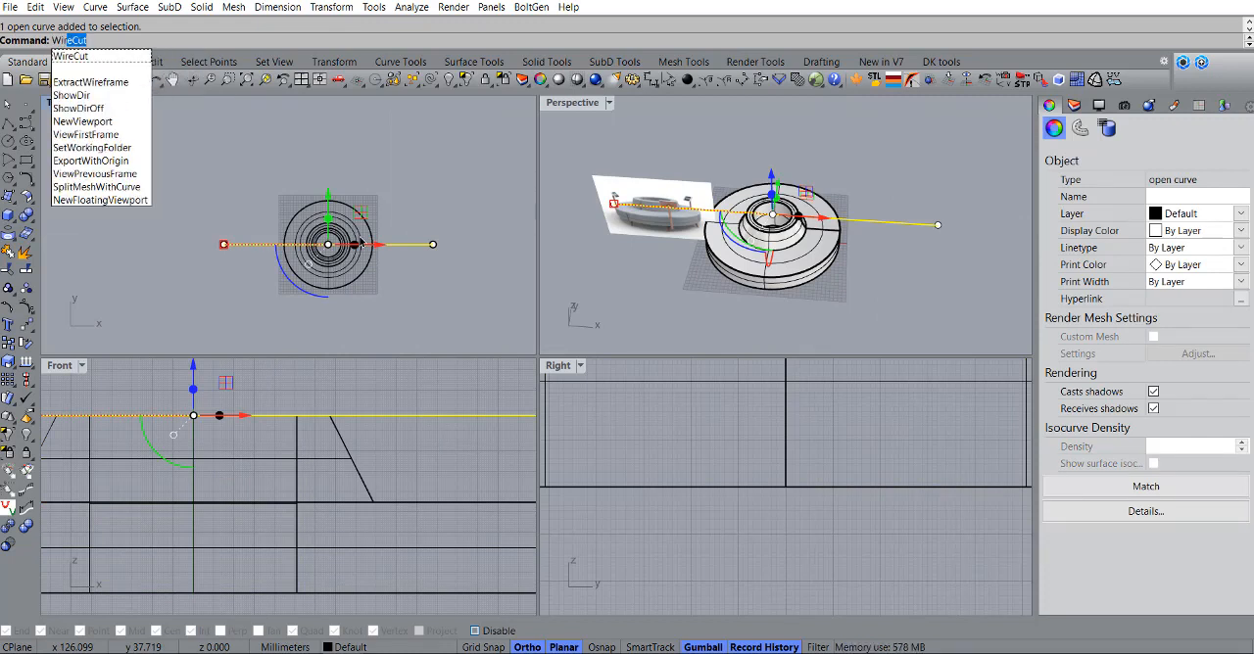
{"action": "key", "text": "Return"}
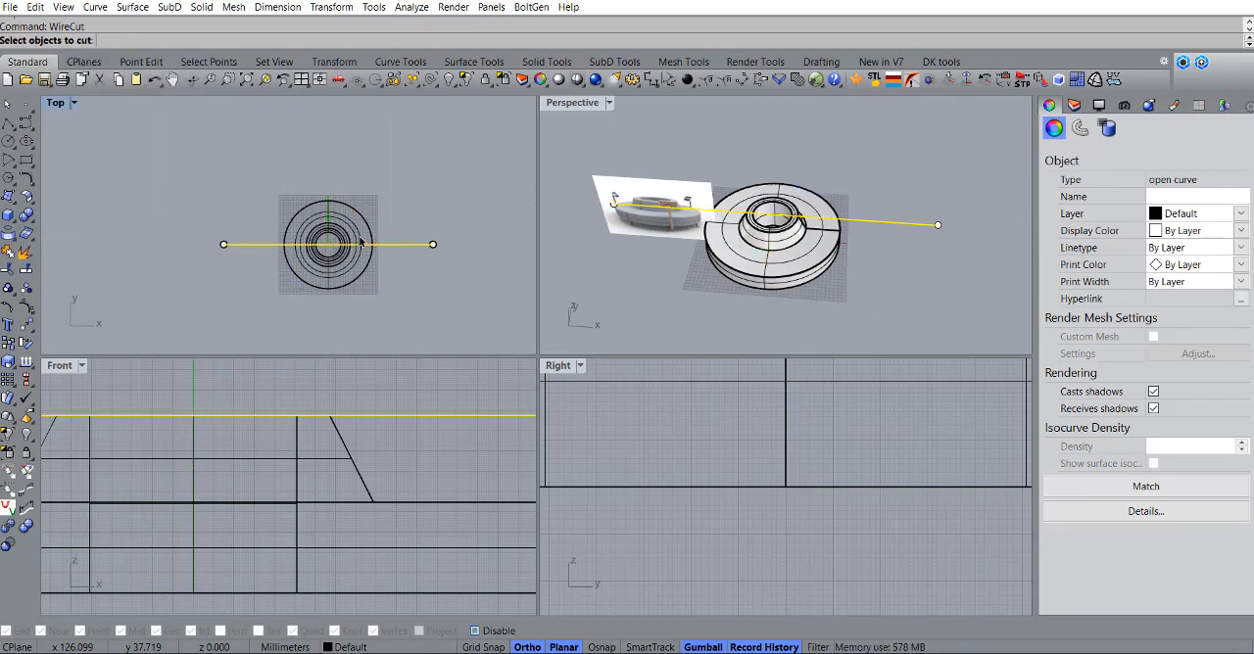
{"action": "left_click", "coordinate": [317, 222]}
{"action": "key", "text": "Return"}
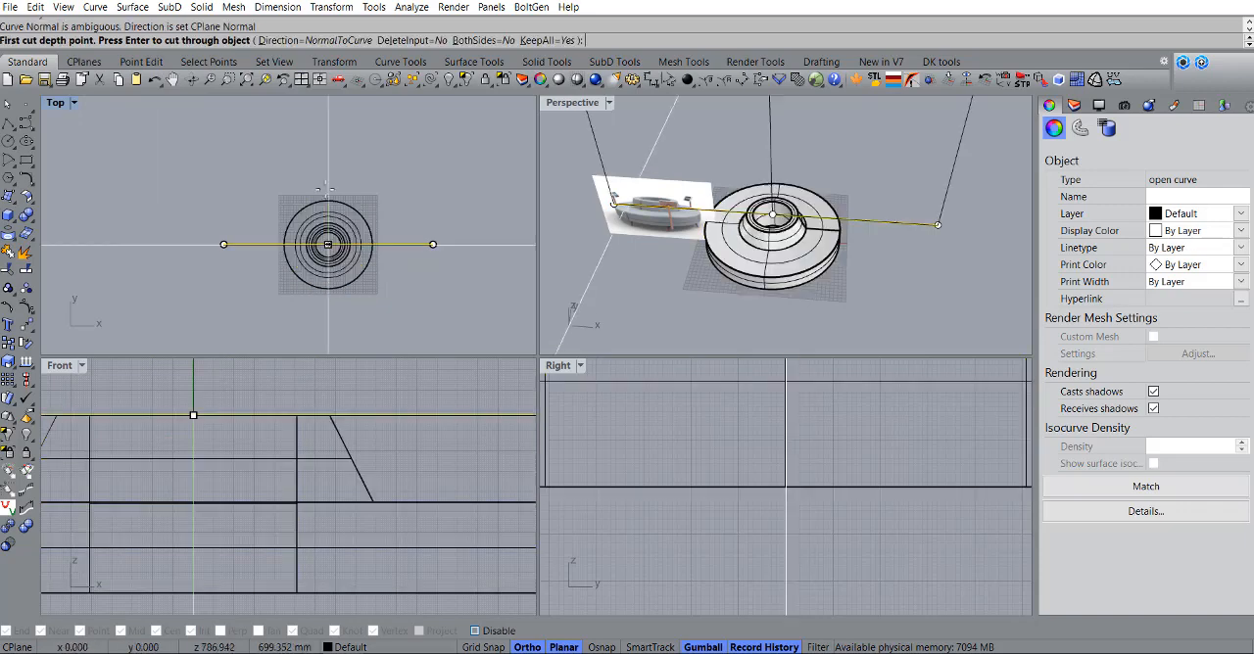
{"action": "key", "text": "Return"}
Step: Check the split from above by selecting the two sofa halves one at a time, and clear the selection
{"action": "right_click_drag", "start_coordinate": [837, 183], "coordinate": [753, 258]}
{"action": "key", "text": "Escape"}
{"action": "scroll", "coordinate": [750, 259], "scroll_direction": "up", "scroll_amount": 3}
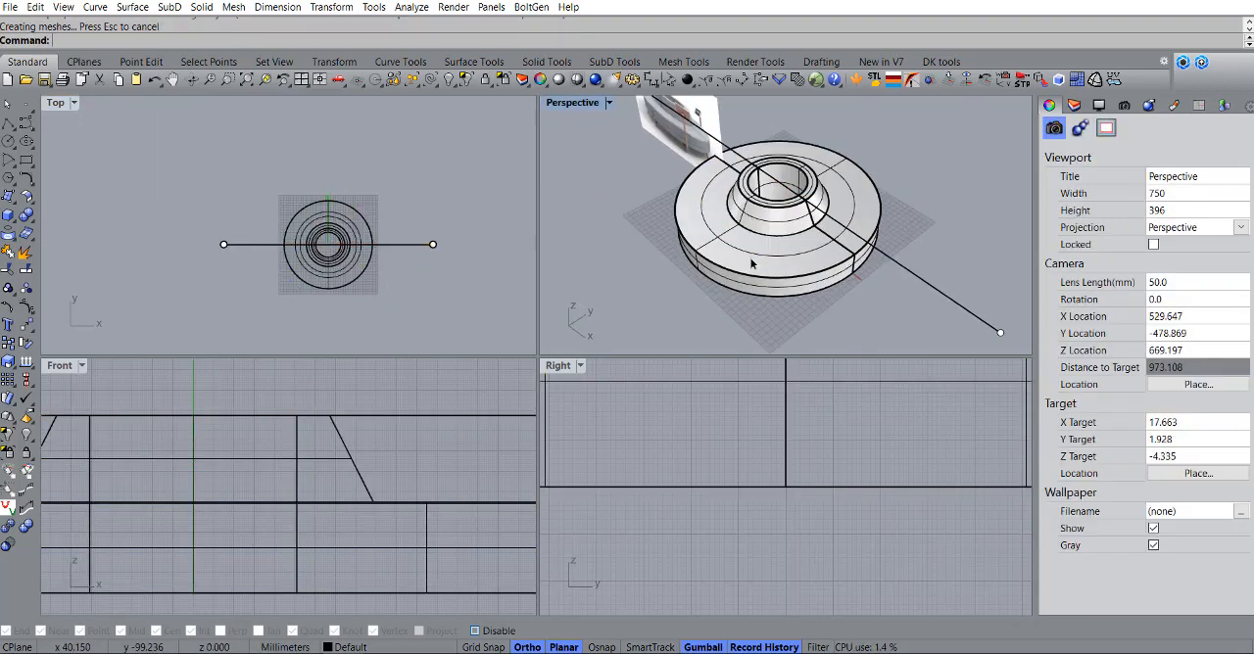
{"action": "left_click", "coordinate": [776, 249]}
{"action": "left_click", "coordinate": [841, 205]}
{"action": "left_click", "coordinate": [771, 268]}
{"action": "key", "text": "Escape"}
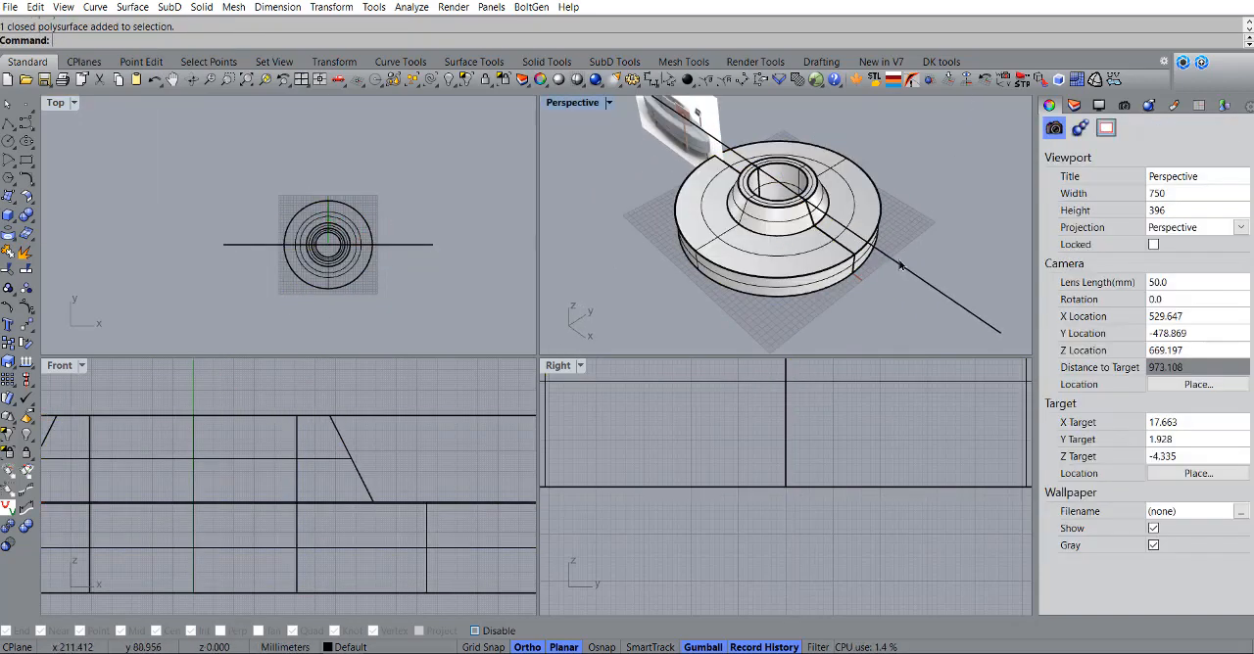
Step: Rotate the cutting line 90 degrees about the ring's centre in the Top view
{"action": "left_click", "coordinate": [899, 268]}
{"action": "scroll", "coordinate": [305, 272], "scroll_direction": "up", "scroll_amount": 3}
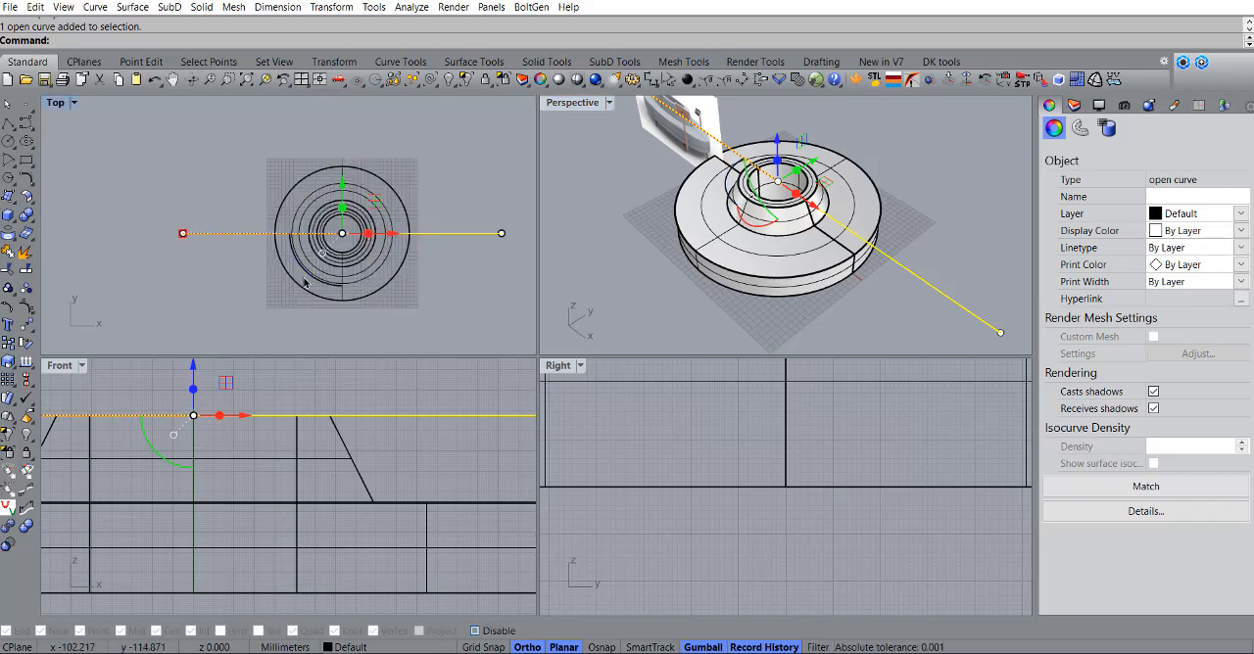
{"action": "left_click_drag", "start_coordinate": [304, 278], "coordinate": [362, 255]}
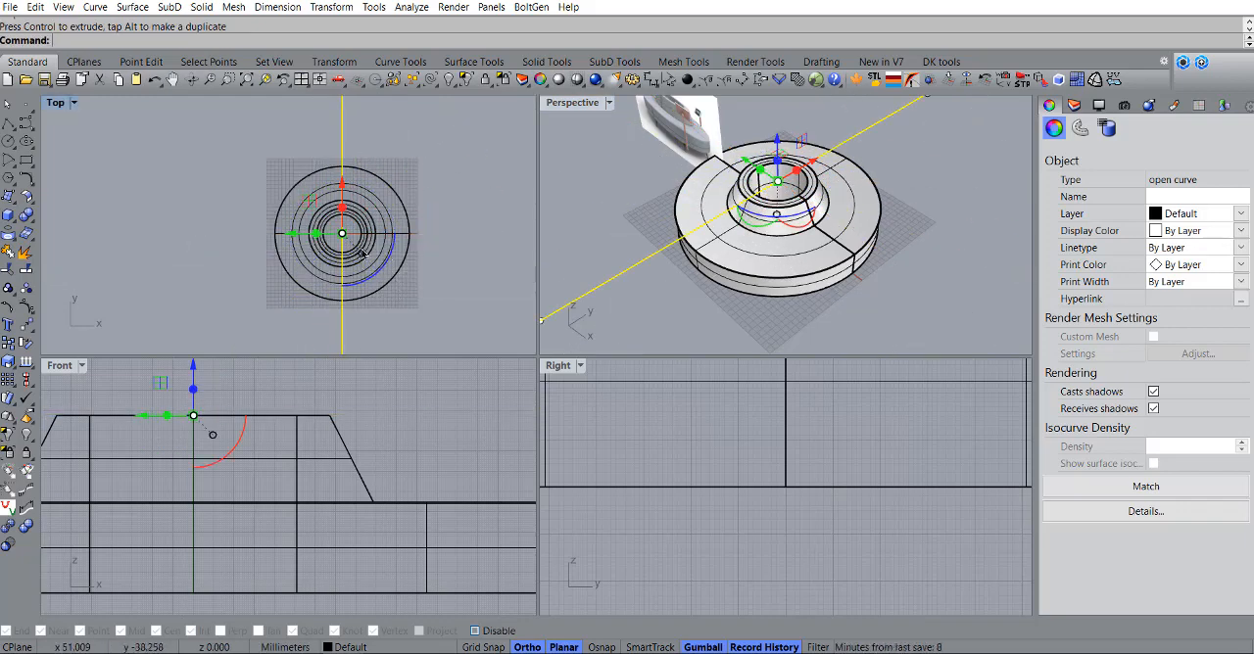
Step: Split both sofa halves into quarters with WireCut along the rotated line, cutting through the objects completely
{"action": "type", "text": "WireCut"}
{"action": "key", "text": "Return"}
{"action": "left_click", "coordinate": [323, 202]}
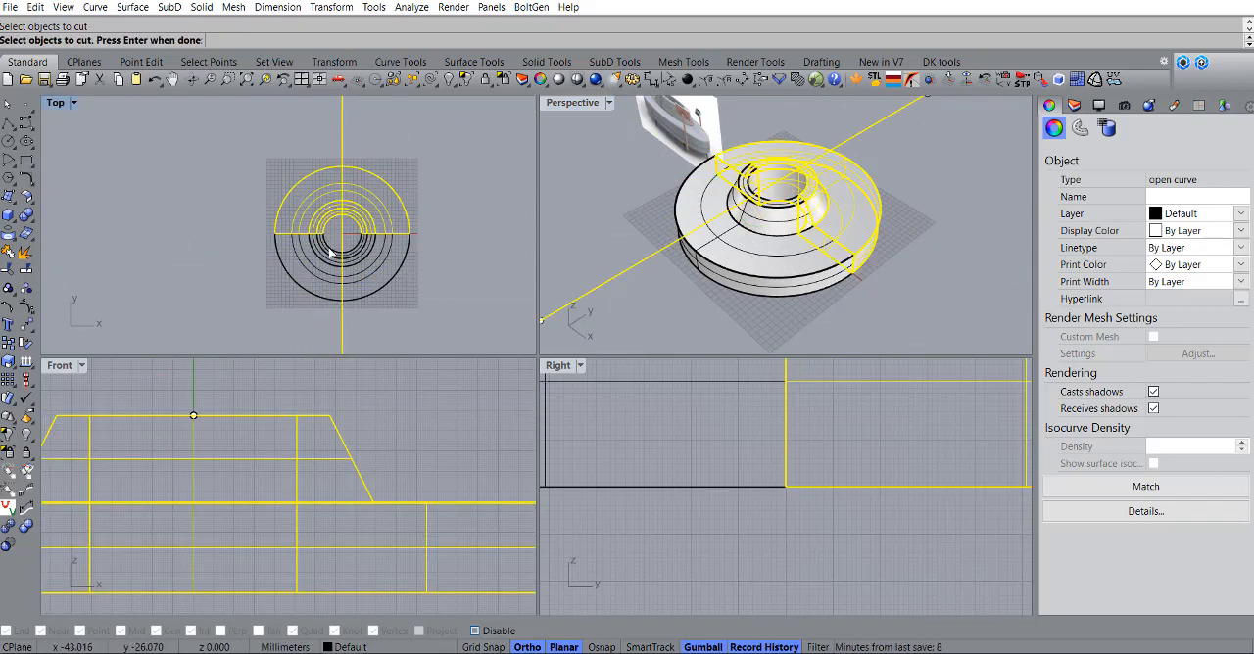
{"action": "left_click", "coordinate": [331, 257]}
{"action": "key", "text": "Return"}
{"action": "key", "text": "Return"}
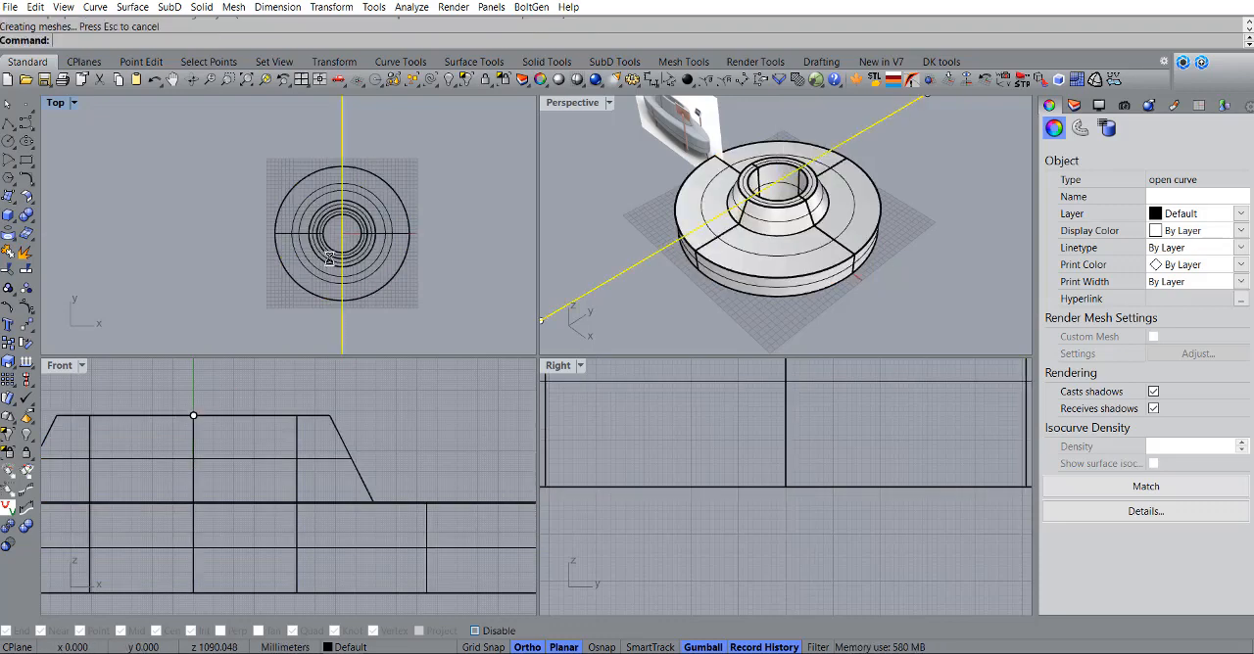
Step: Check the separate sofa quarters by selecting them, and delete the leftover cutting line
{"action": "left_click", "coordinate": [785, 245]}
{"action": "left_click", "coordinate": [853, 196], "text": "shift"}
{"action": "left_click", "coordinate": [765, 157], "text": "shift"}
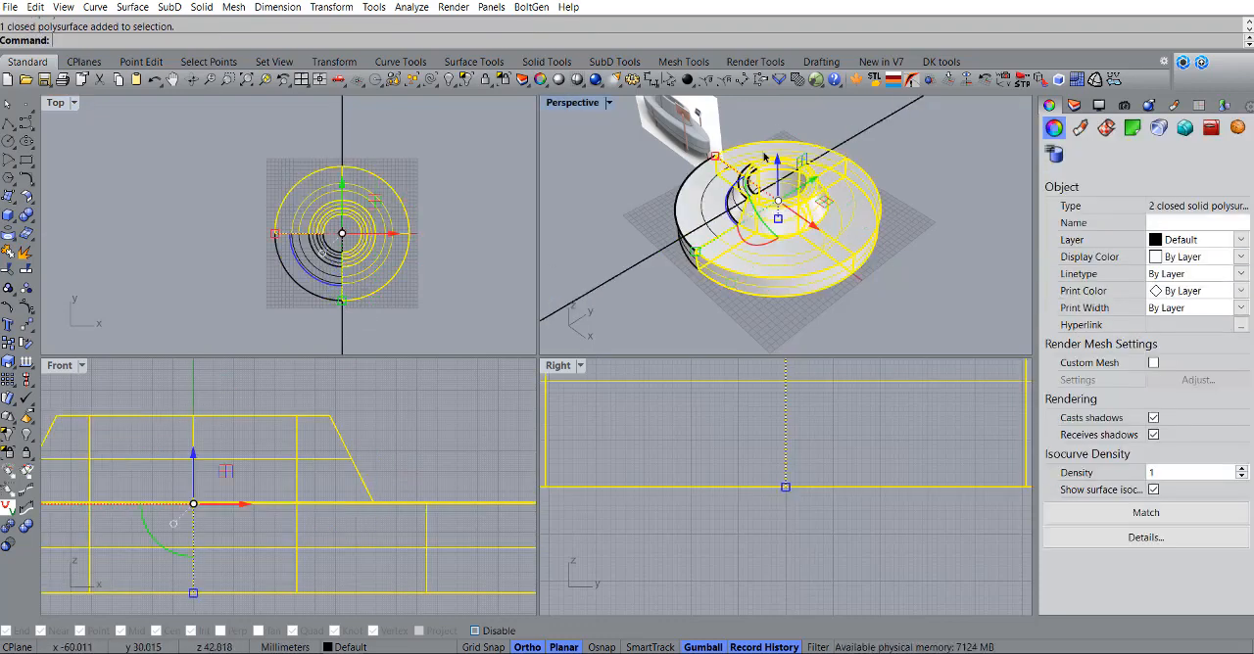
{"action": "left_click", "coordinate": [714, 199], "text": "shift"}
{"action": "mouse_move", "coordinate": [729, 221]}
{"action": "right_mouse_down"}
{"action": "mouse_move", "coordinate": [814, 280]}
{"action": "mouse_move", "coordinate": [719, 263]}
{"action": "mouse_move", "coordinate": [737, 222]}
{"action": "right_mouse_up"}
{"action": "left_click", "coordinate": [646, 244]}
{"action": "left_click", "coordinate": [632, 256]}
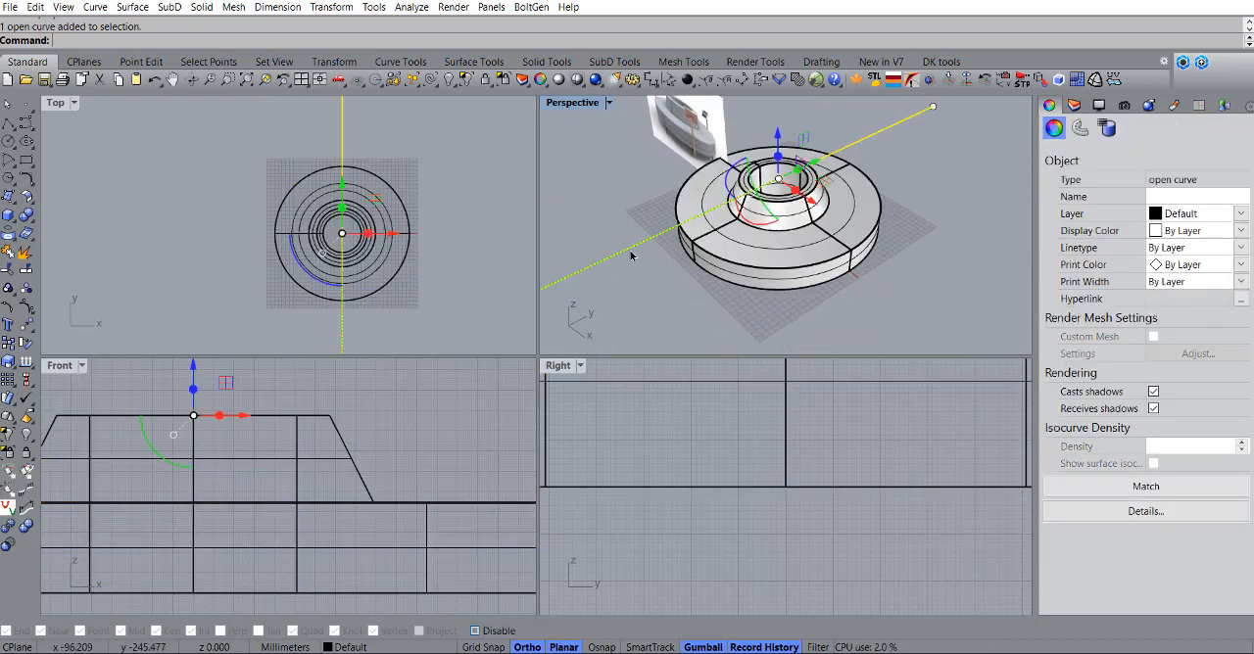
{"action": "key", "text": "Delete"}
Step: Start FilletEdge and select all edges of the four sofa quarters for filleting
{"action": "right_click_drag", "start_coordinate": [649, 260], "coordinate": [676, 267]}
{"action": "scroll", "coordinate": [314, 206], "scroll_direction": "up", "scroll_amount": 3}
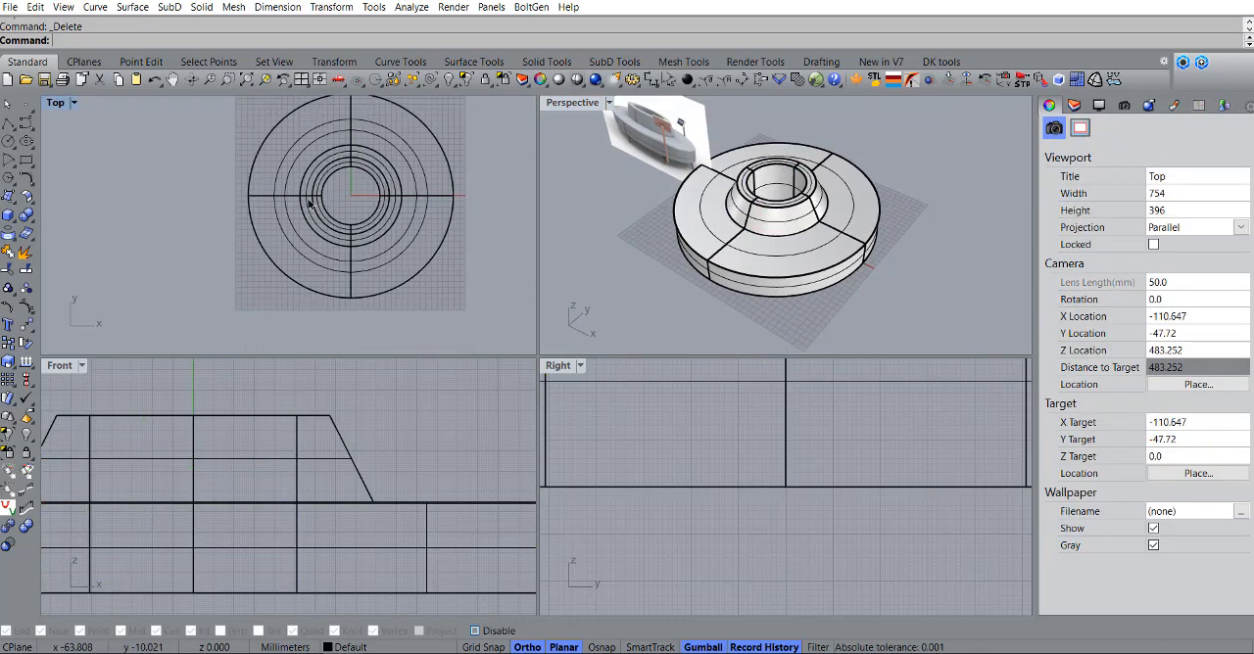
{"action": "scroll", "coordinate": [309, 245], "scroll_direction": "down", "scroll_amount": 2}
{"action": "right_click_drag", "start_coordinate": [314, 230], "coordinate": [330, 222]}
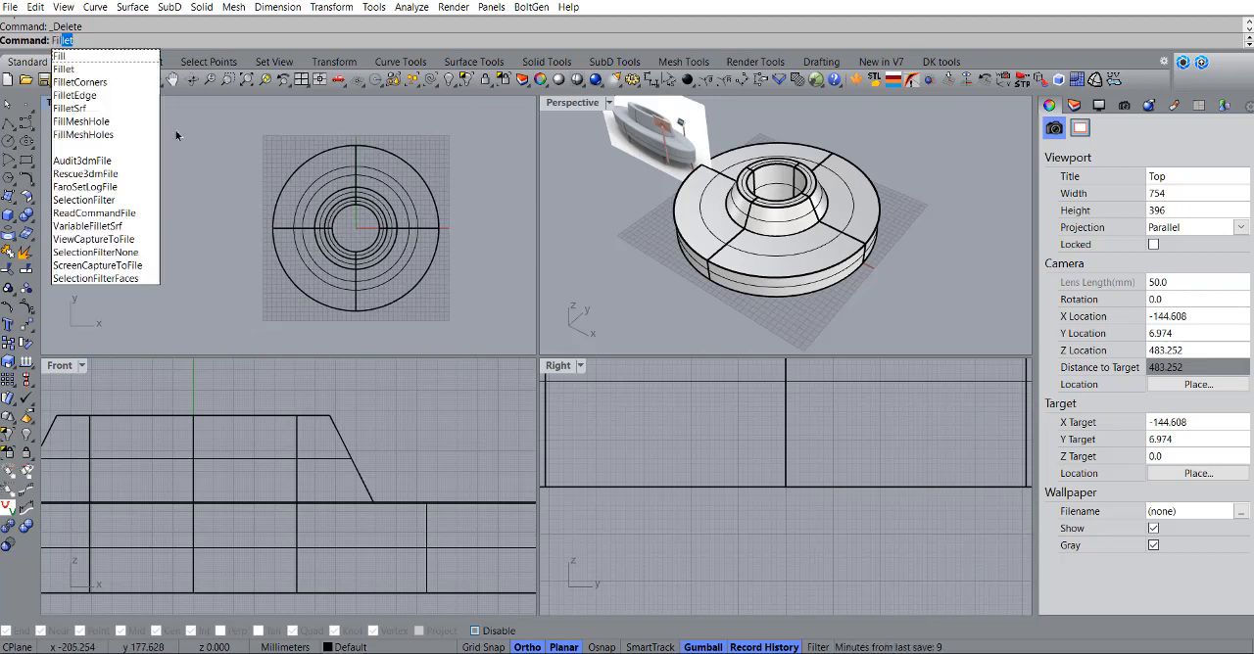
{"action": "left_click", "coordinate": [74, 95]}
{"action": "scroll", "coordinate": [299, 445], "scroll_direction": "down", "scroll_amount": 3}
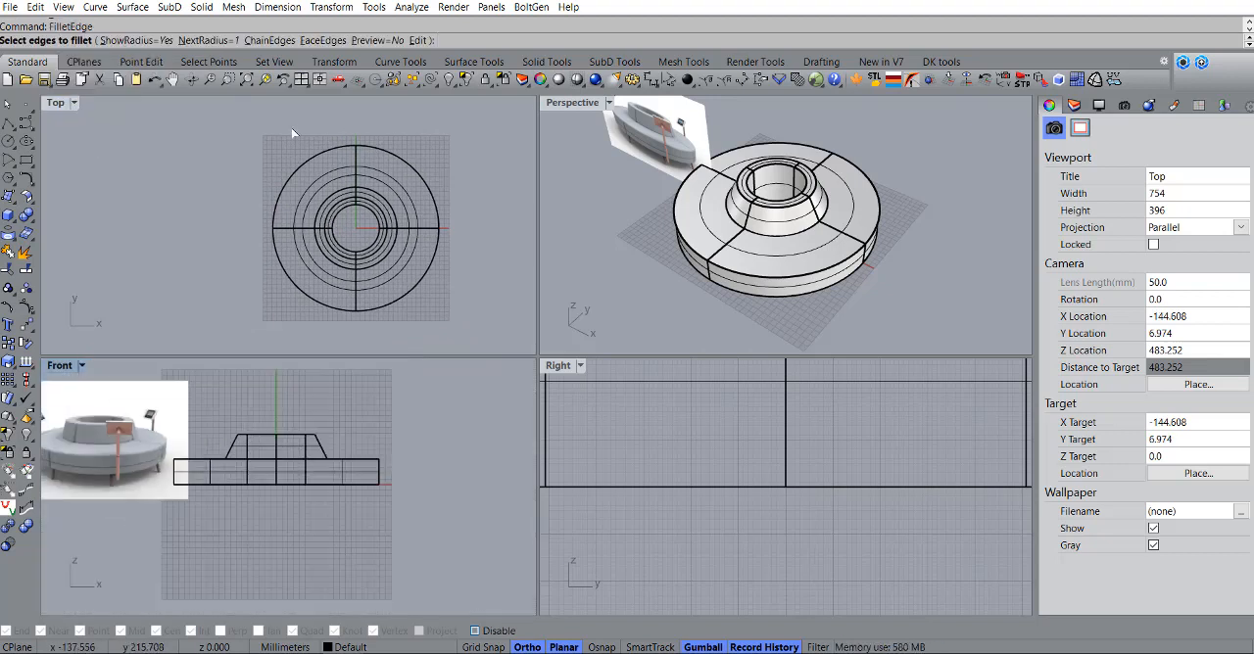
{"action": "left_click_drag", "start_coordinate": [483, 347], "coordinate": [483, 346]}
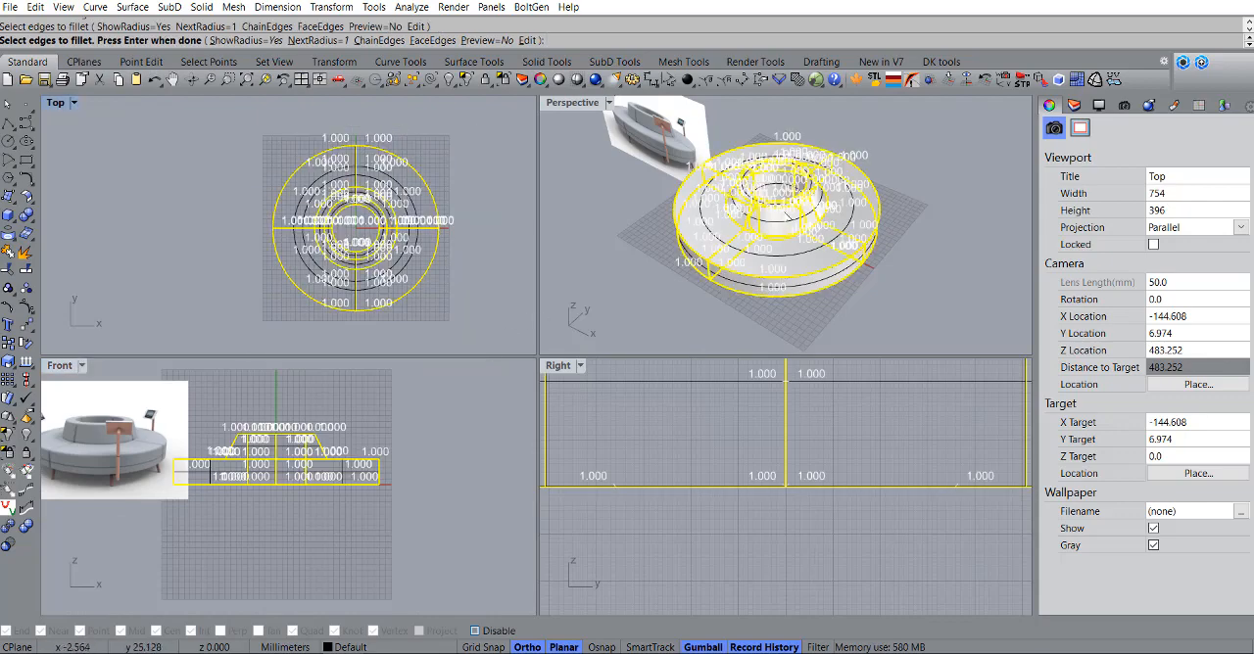
{"action": "scroll", "coordinate": [783, 215], "scroll_direction": "up", "scroll_amount": 5}
{"action": "key", "text": "Return"}
Step: Set the radius of all fillet handles to 5 mm and compare the rounding at the seat's outer corner
{"action": "scroll", "coordinate": [850, 210], "scroll_direction": "up", "scroll_amount": 4}
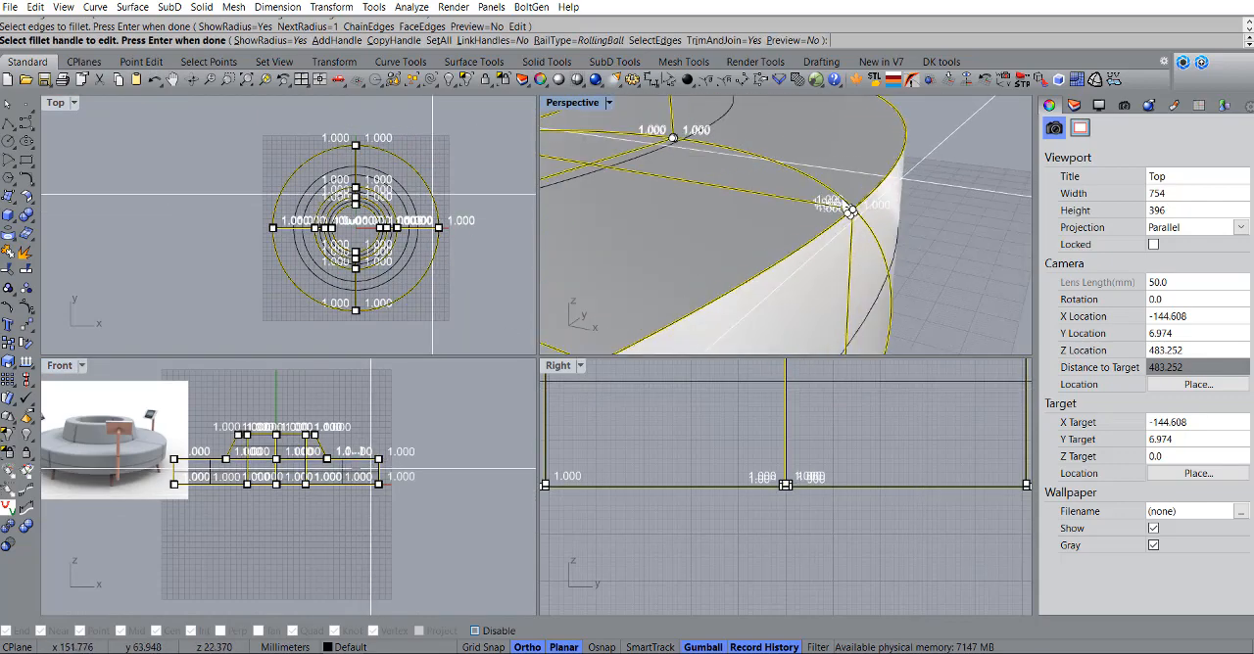
{"action": "scroll", "coordinate": [840, 198], "scroll_direction": "up", "scroll_amount": 3}
{"action": "scroll", "coordinate": [163, 442], "scroll_direction": "down", "scroll_amount": 8}
{"action": "right_click_drag", "start_coordinate": [162, 443], "coordinate": [221, 486]}
{"action": "scroll", "coordinate": [202, 491], "scroll_direction": "up", "scroll_amount": 10}
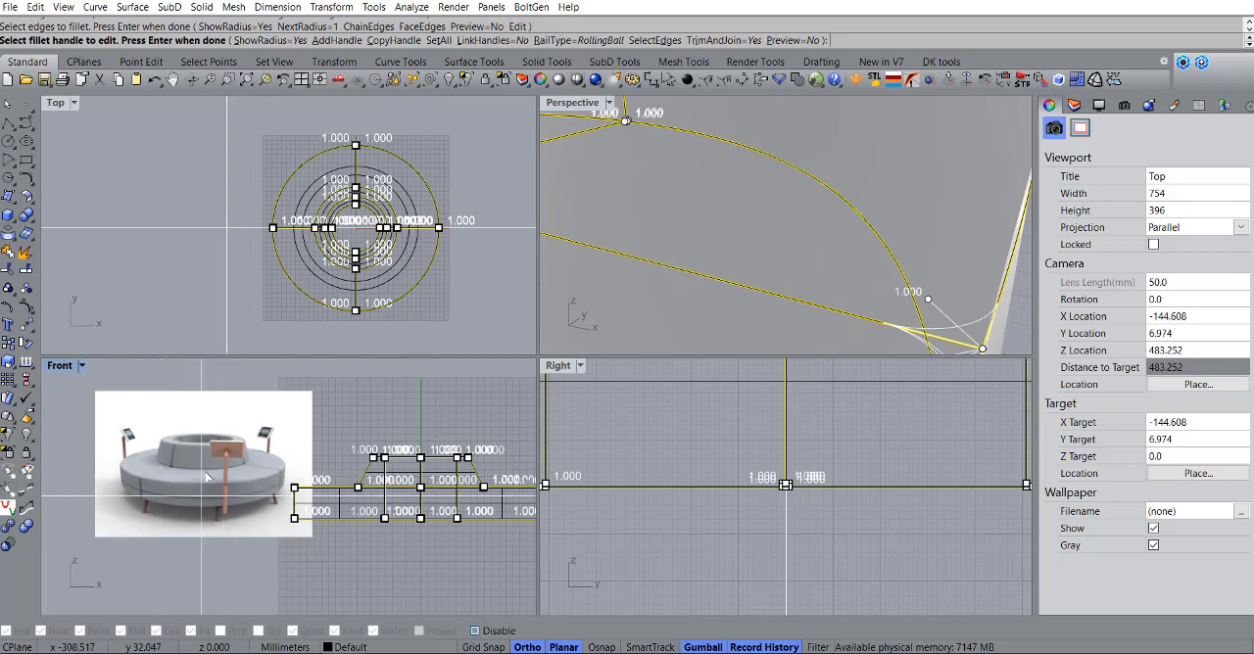
{"action": "scroll", "coordinate": [353, 479], "scroll_direction": "up", "scroll_amount": 10}
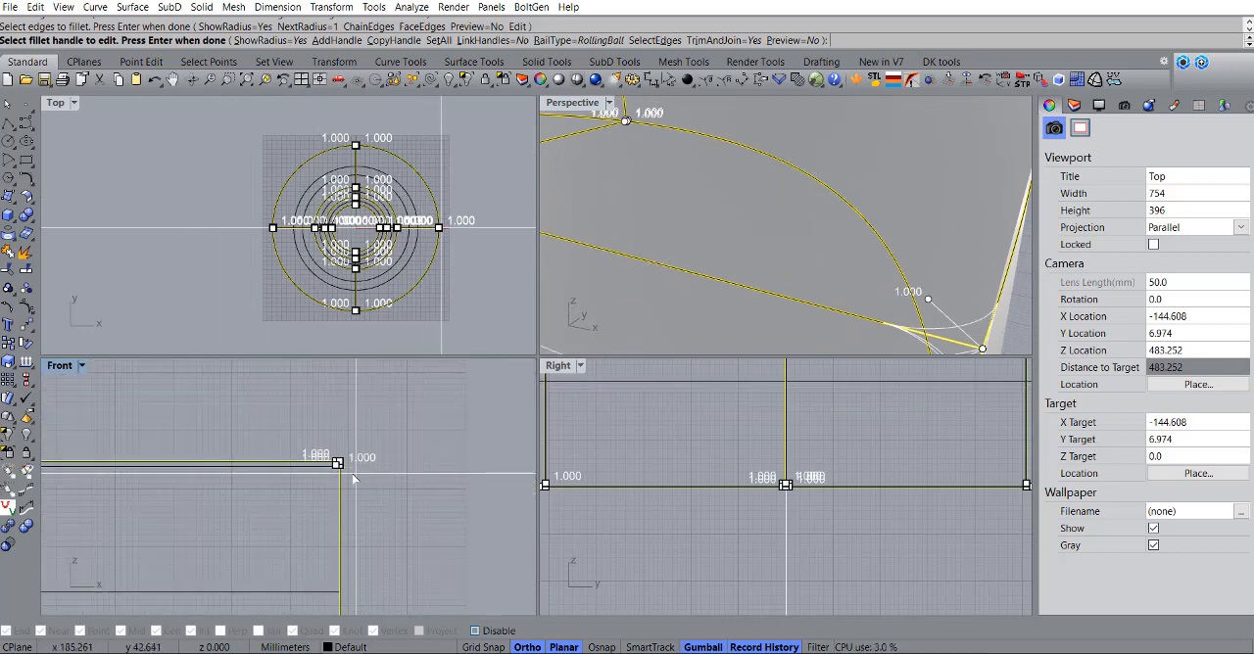
{"action": "left_click", "coordinate": [429, 41]}
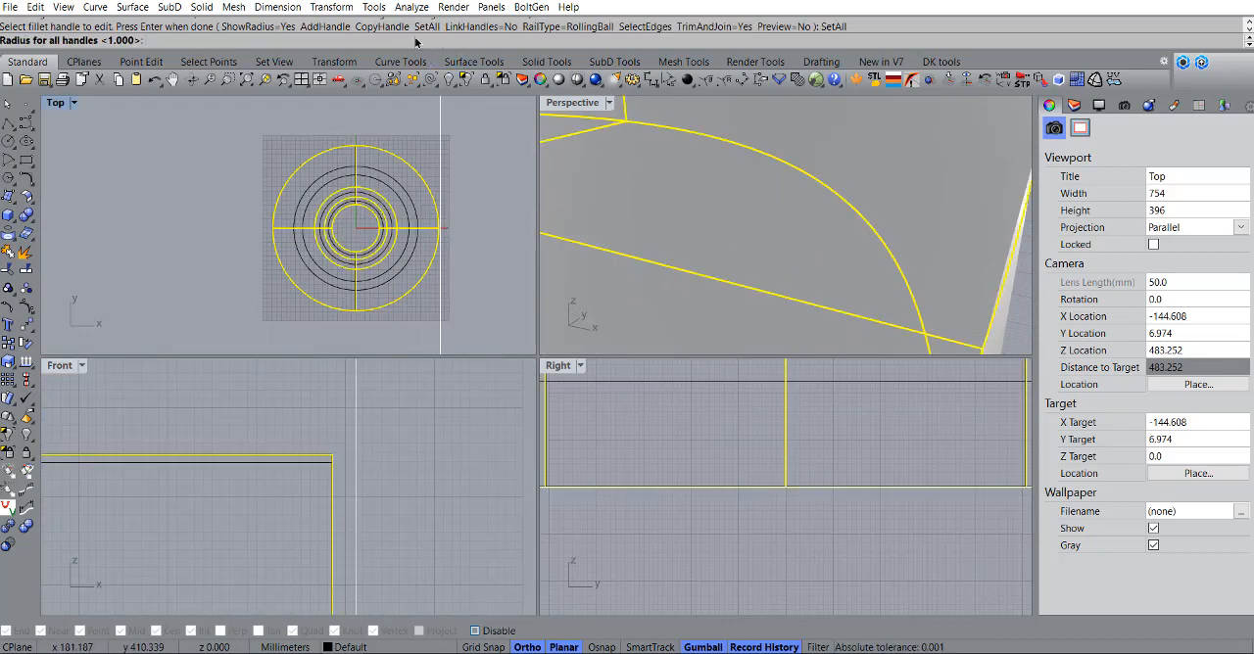
{"action": "type", "text": "5"}
{"action": "key", "text": "Return"}
{"action": "scroll", "coordinate": [263, 481], "scroll_direction": "down", "scroll_amount": 3}
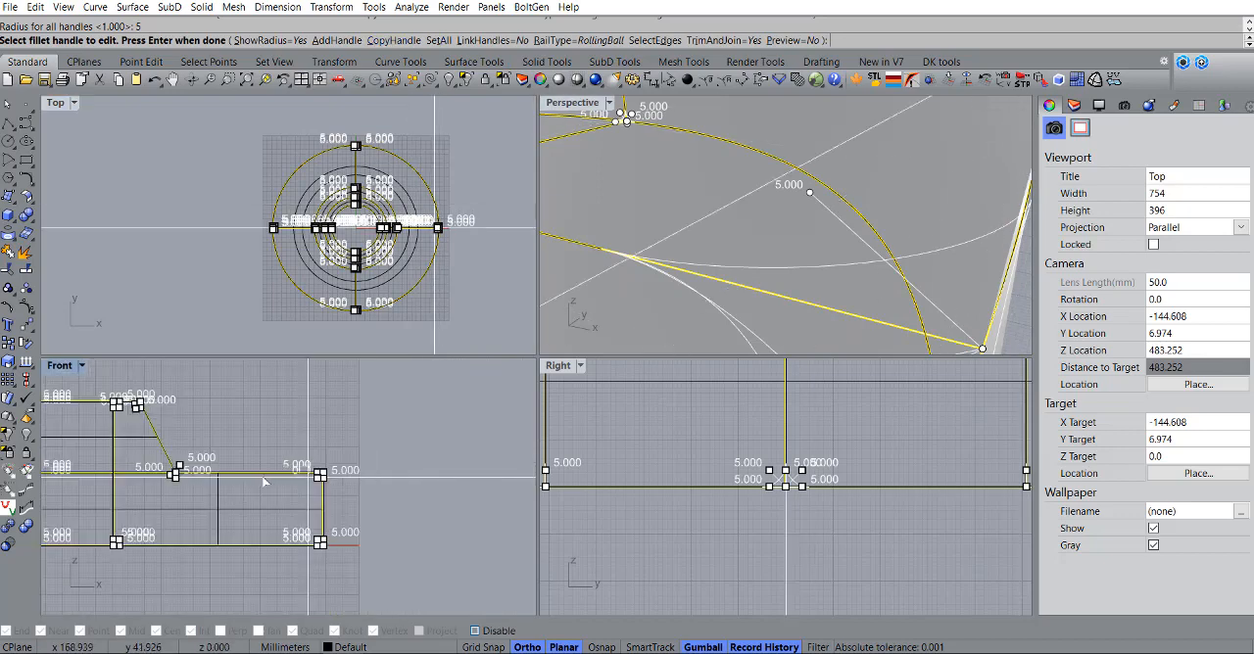
{"action": "scroll", "coordinate": [262, 481], "scroll_direction": "up", "scroll_amount": 5}
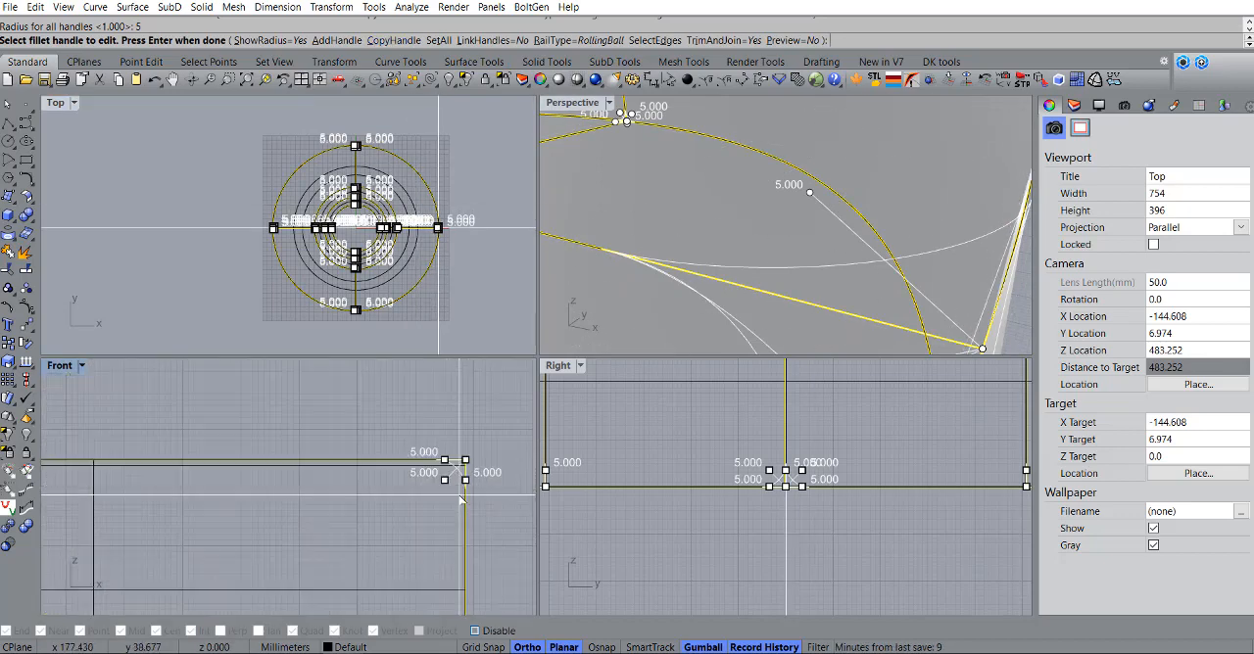
{"action": "scroll", "coordinate": [460, 499], "scroll_direction": "down", "scroll_amount": 5}
{"action": "right_click_drag", "start_coordinate": [774, 225], "coordinate": [840, 257]}
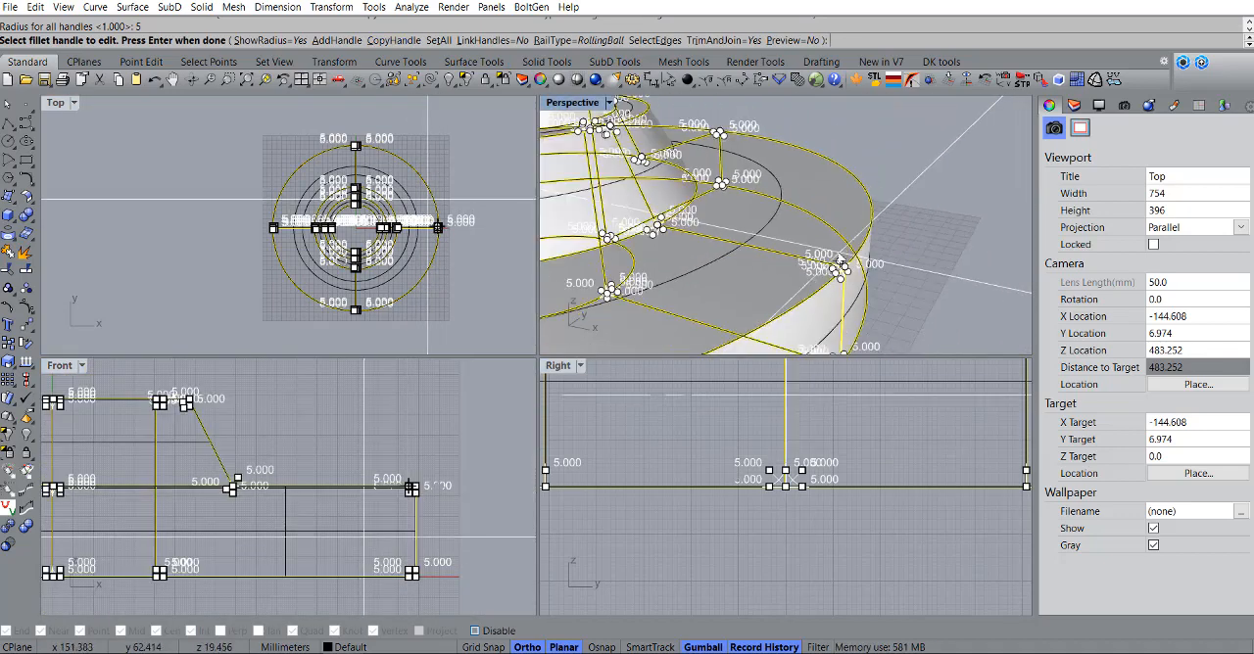
Step: Try the 5 mm fillets on all edges of the four sofa quarters, inspect them, and undo the filleting
{"action": "key", "text": "Return"}
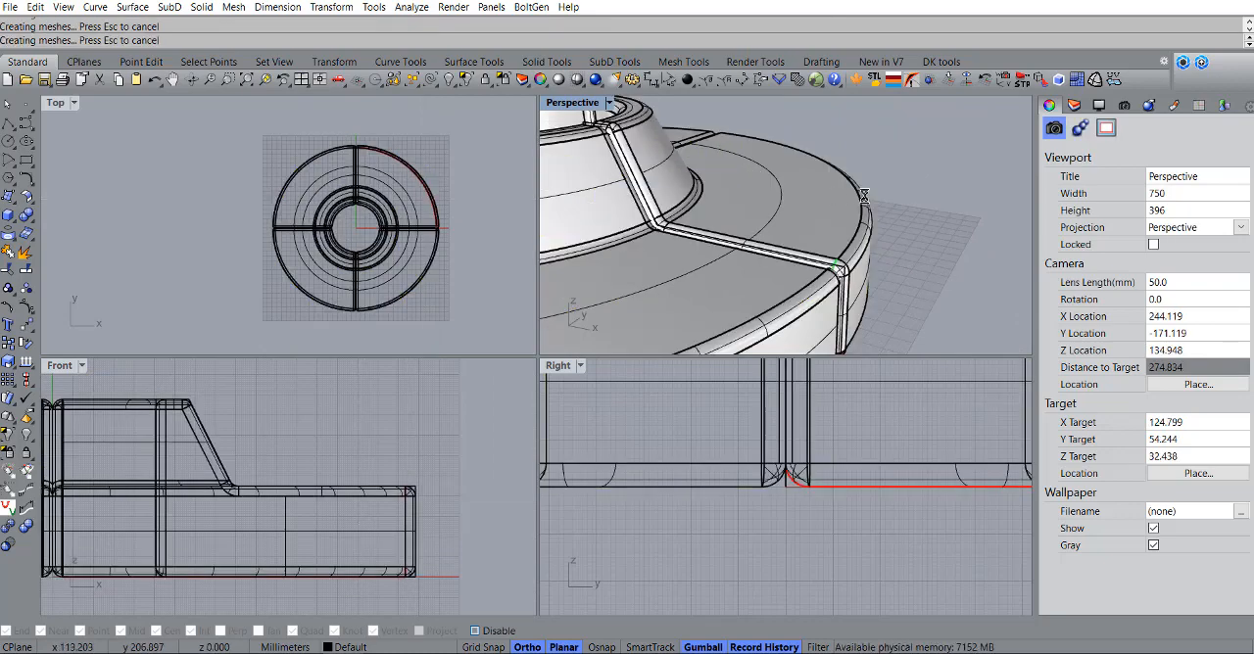
{"action": "mouse_move", "coordinate": [812, 191]}
{"action": "right_mouse_down"}
{"action": "mouse_move", "coordinate": [862, 211]}
{"action": "mouse_move", "coordinate": [870, 238]}
{"action": "mouse_move", "coordinate": [783, 275]}
{"action": "mouse_move", "coordinate": [767, 201]}
{"action": "mouse_move", "coordinate": [849, 198]}
{"action": "mouse_move", "coordinate": [840, 151]}
{"action": "mouse_move", "coordinate": [824, 176]}
{"action": "right_mouse_up"}
{"action": "scroll", "coordinate": [857, 215], "scroll_direction": "down", "scroll_amount": 8}
{"action": "scroll", "coordinate": [784, 273], "scroll_direction": "up", "scroll_amount": 6}
{"action": "key", "text": "ctrl+z"}
Step: Draw a horizontal line about 500 mm long through the seat in the Front view, extending beyond its far side
{"action": "scroll", "coordinate": [328, 486], "scroll_direction": "down", "scroll_amount": 8}
{"action": "right_click_drag", "start_coordinate": [326, 487], "coordinate": [405, 485]}
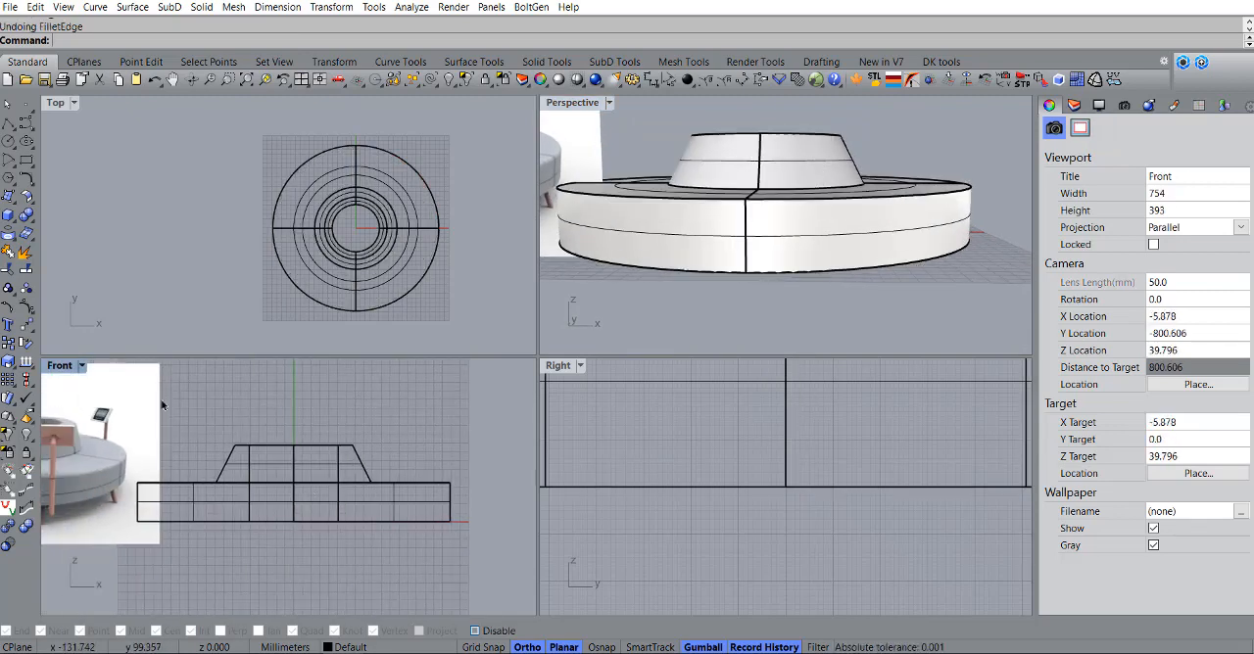
{"action": "left_click", "coordinate": [7, 124]}
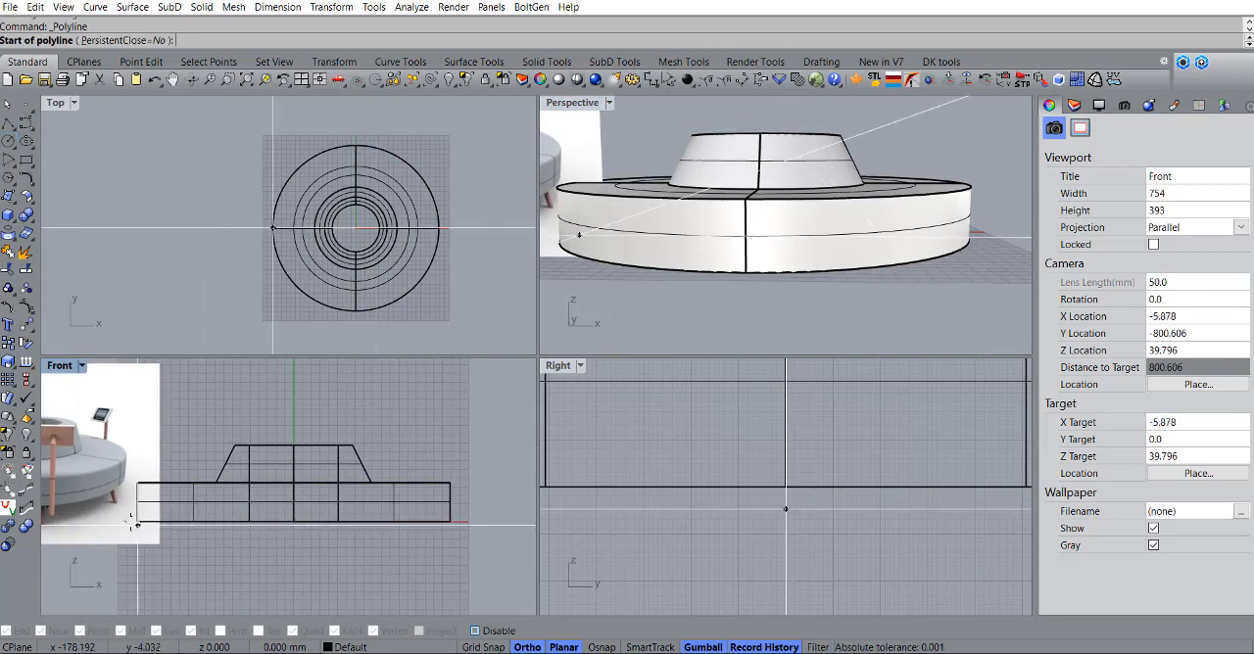
{"action": "left_click", "coordinate": [136, 506]}
{"action": "scroll", "coordinate": [275, 500], "scroll_direction": "down", "scroll_amount": 3}
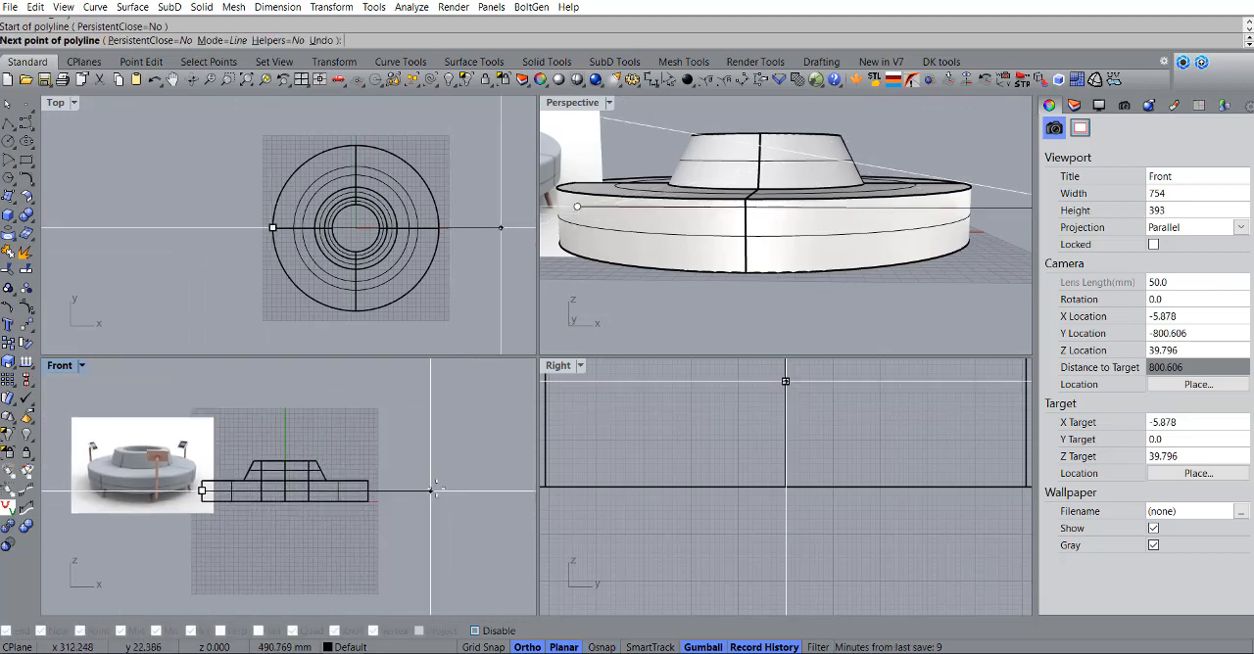
{"action": "left_click", "coordinate": [441, 495]}
{"action": "key", "text": "Return"}
Step: Move the line so it overhangs both sides of the sofa and crosses the lower part of the seat
{"action": "left_click_drag", "start_coordinate": [365, 492], "coordinate": [337, 491]}
{"action": "scroll", "coordinate": [211, 480], "scroll_direction": "up", "scroll_amount": 8}
{"action": "right_click_drag", "start_coordinate": [224, 481], "coordinate": [281, 467]}
{"action": "left_click_drag", "start_coordinate": [443, 443], "coordinate": [443, 451]}
{"action": "scroll", "coordinate": [386, 476], "scroll_direction": "down", "scroll_amount": 4}
{"action": "right_click_drag", "start_coordinate": [386, 476], "coordinate": [318, 472]}
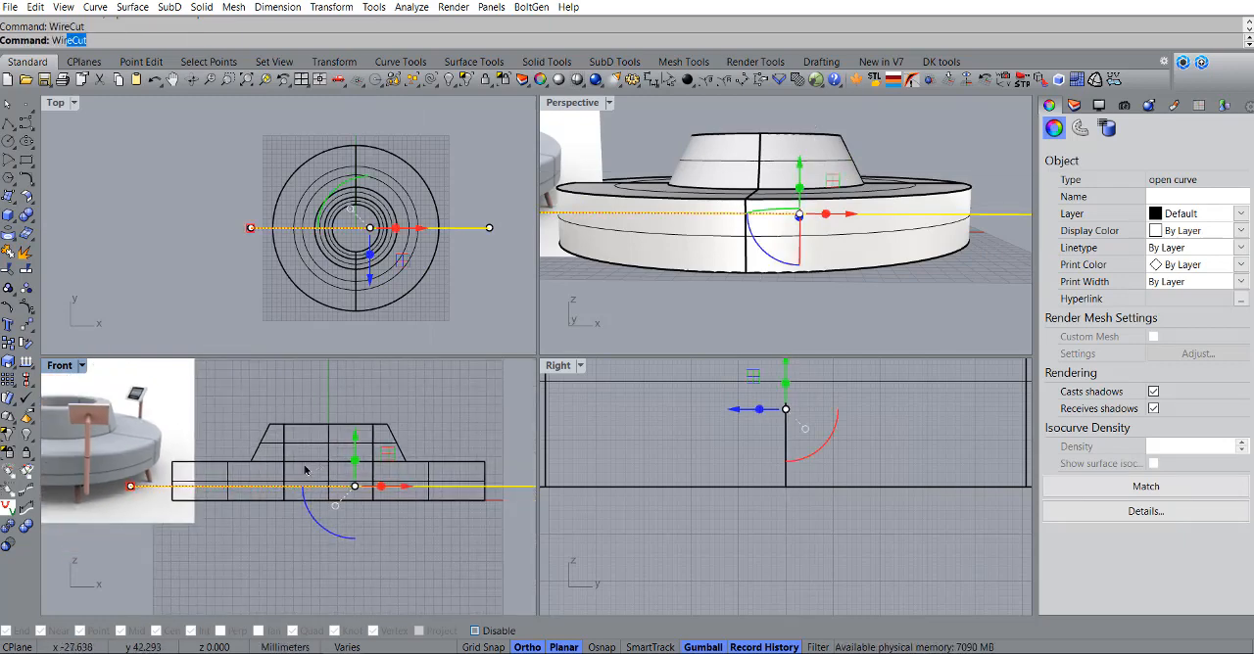
Step: Split all four sofa quarters horizontally with WireCut along the line, cutting completely through the objects
{"action": "key", "text": "Return"}
{"action": "left_click_drag", "start_coordinate": [262, 560], "coordinate": [265, 561]}
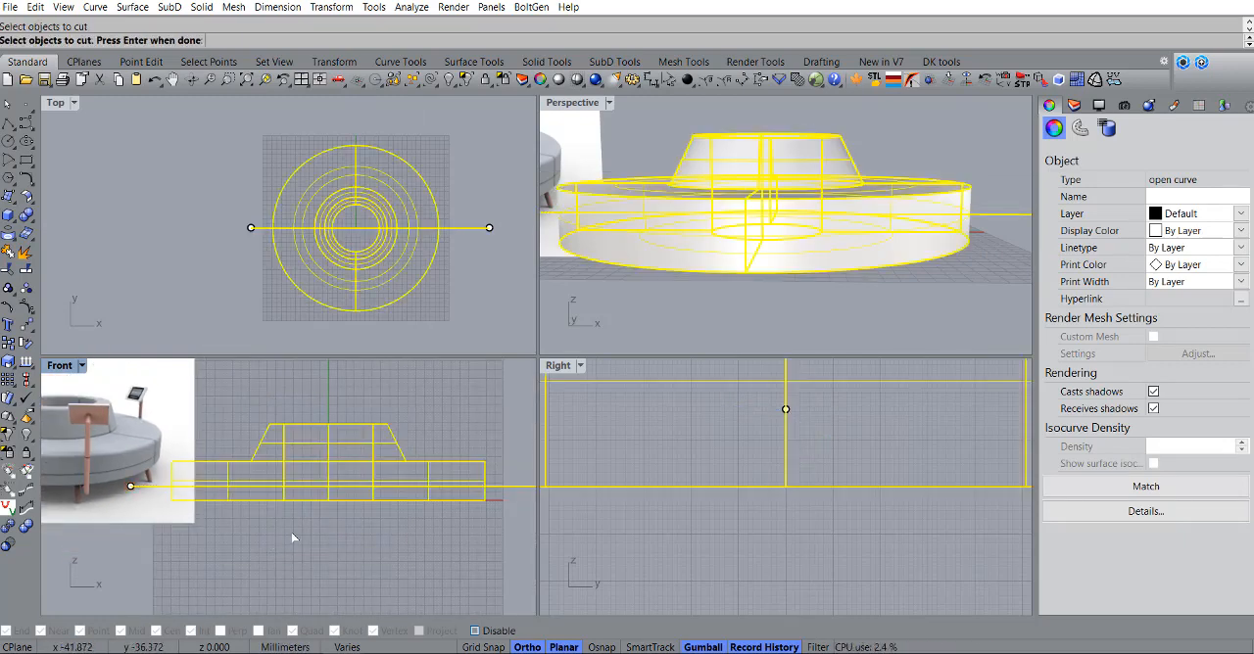
{"action": "key", "text": "Return"}
{"action": "key", "text": "Return"}
Step: Check that the seat's lower layer is separated from the upper part by selecting individual lower pieces
{"action": "scroll", "coordinate": [795, 262], "scroll_direction": "up", "scroll_amount": 4}
{"action": "left_click", "coordinate": [795, 263]}
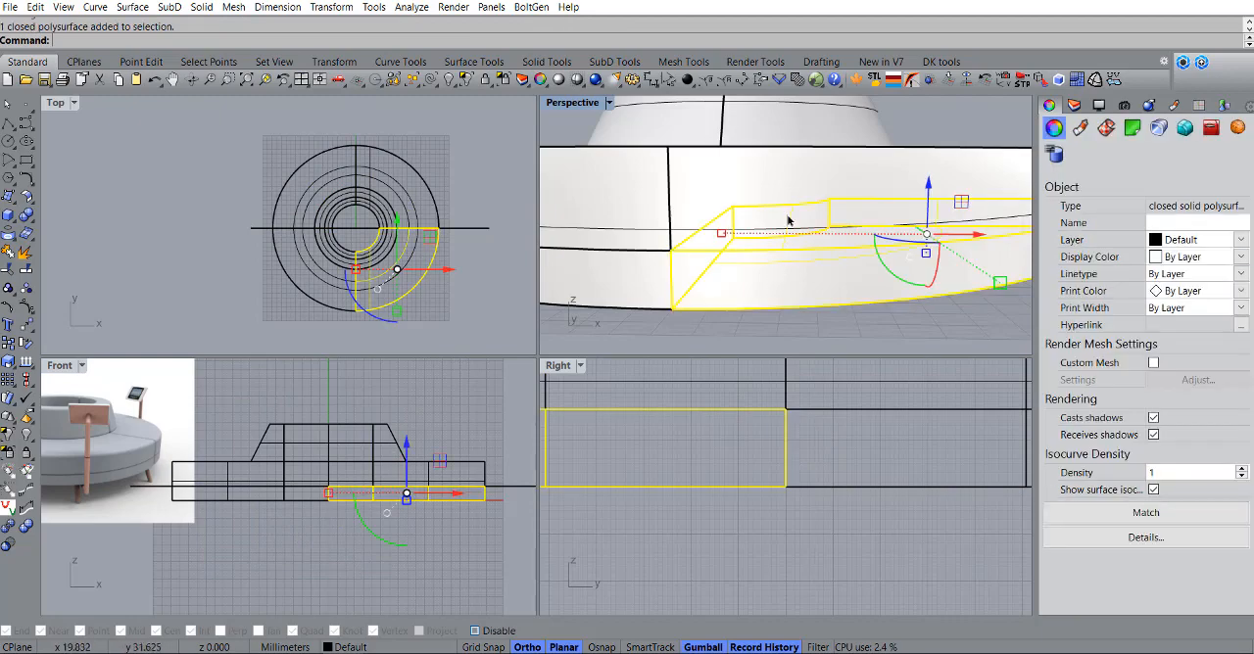
{"action": "scroll", "coordinate": [786, 221], "scroll_direction": "down", "scroll_amount": 7}
{"action": "right_click_drag", "start_coordinate": [786, 222], "coordinate": [756, 260]}
{"action": "scroll", "coordinate": [848, 254], "scroll_direction": "up", "scroll_amount": 4}
{"action": "key", "text": "Escape"}
{"action": "left_click", "coordinate": [682, 288]}
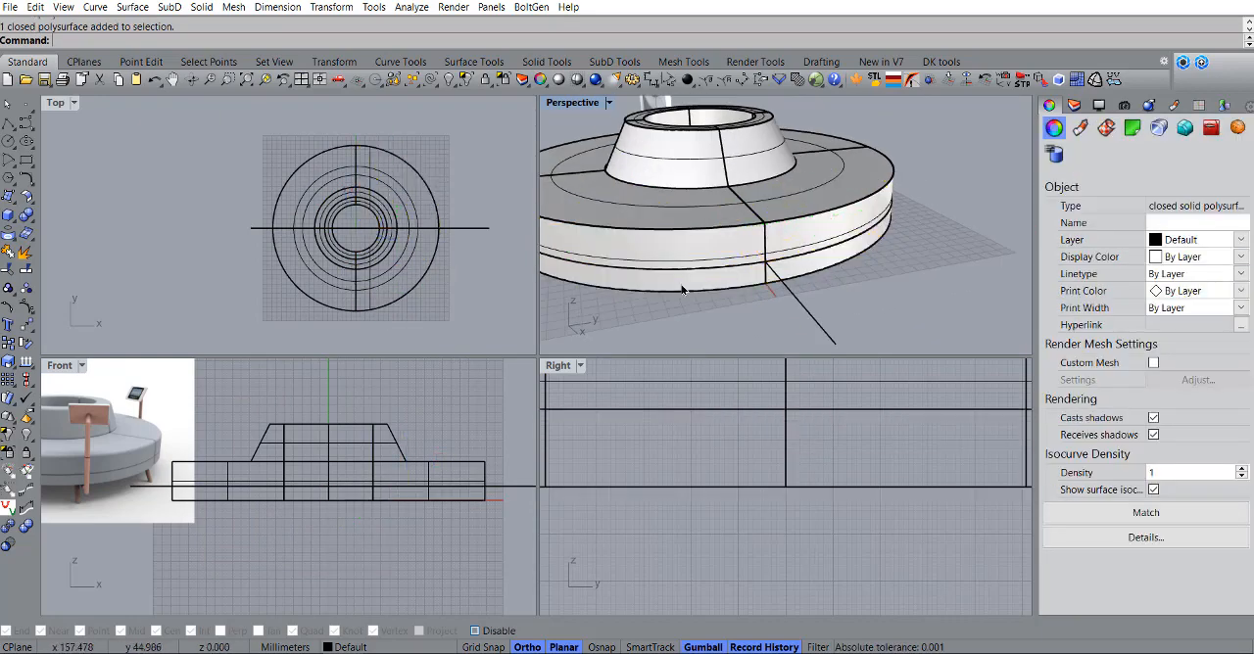
{"action": "key", "text": "Escape"}
Step: Delete the leftover horizontal cutting line
{"action": "scroll", "coordinate": [683, 288], "scroll_direction": "down", "scroll_amount": 4}
{"action": "right_click_drag", "start_coordinate": [682, 288], "coordinate": [814, 264]}
{"action": "left_click", "coordinate": [937, 239]}
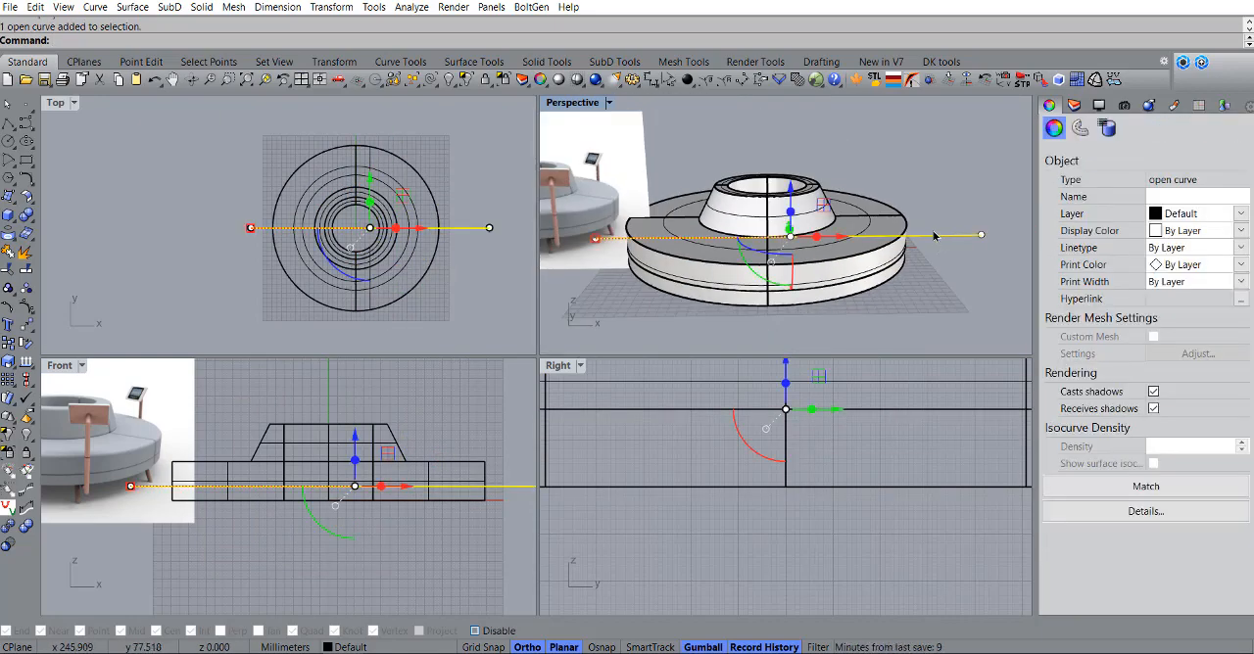
{"action": "key", "text": "Delete"}
Step: Fillet all edges of the upper and lower sofa pieces with FilletEdge at a 5 mm radius
{"action": "scroll", "coordinate": [933, 236], "scroll_direction": "down", "scroll_amount": 3}
{"action": "scroll", "coordinate": [345, 464], "scroll_direction": "up", "scroll_amount": 2}
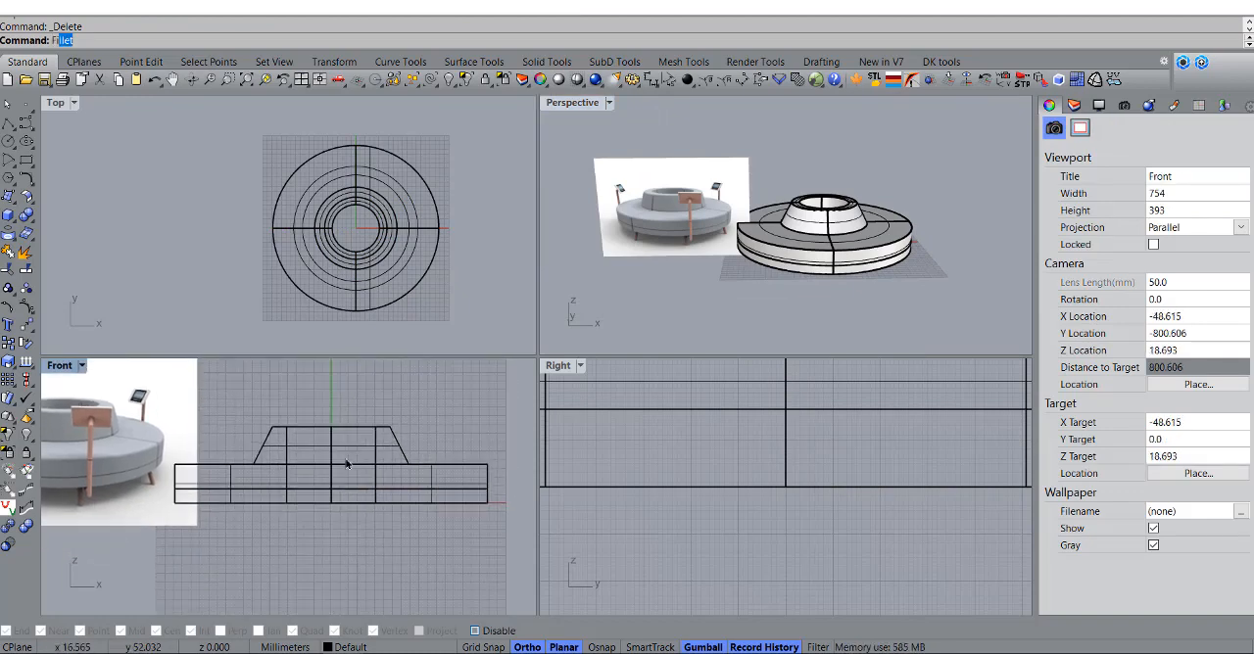
{"action": "left_click", "coordinate": [94, 98]}
{"action": "scroll", "coordinate": [416, 439], "scroll_direction": "down", "scroll_amount": 4}
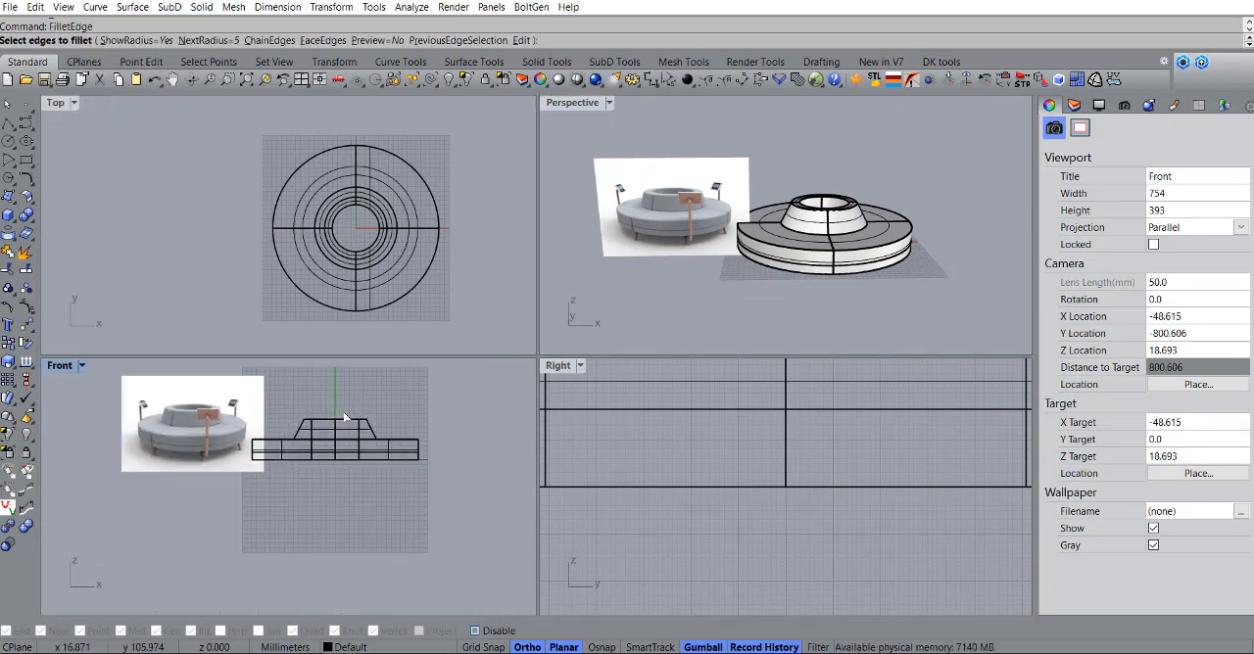
{"action": "scroll", "coordinate": [416, 440], "scroll_direction": "up", "scroll_amount": 3}
{"action": "right_click_drag", "start_coordinate": [417, 440], "coordinate": [428, 456]}
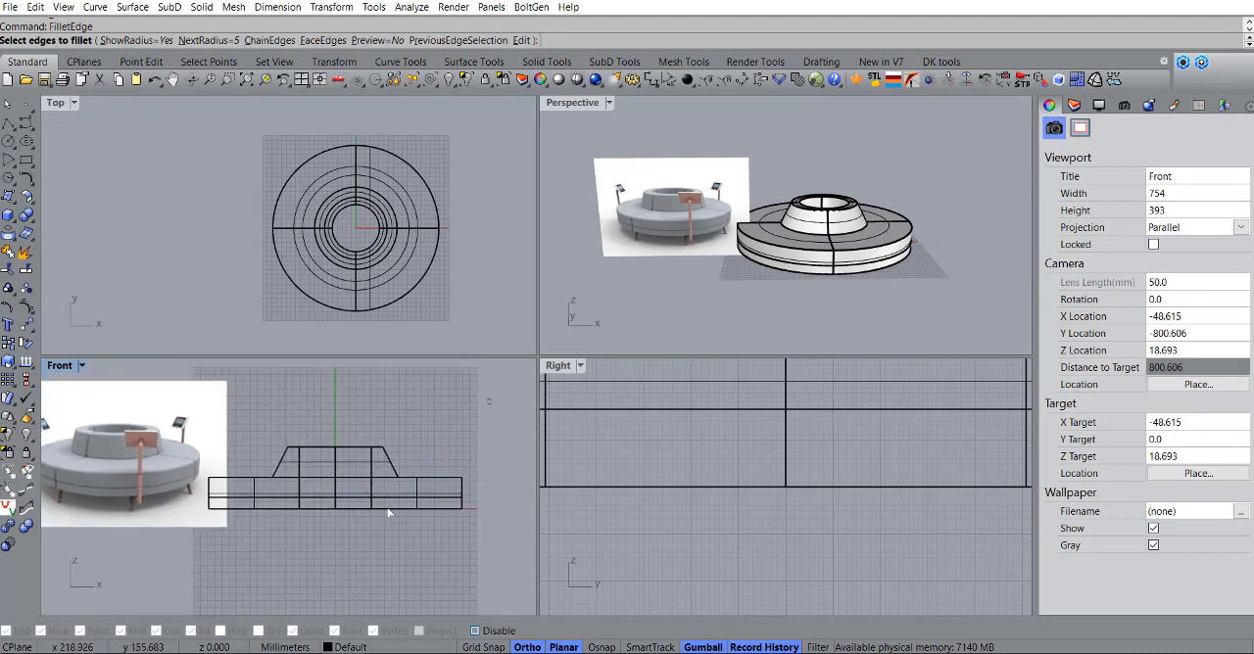
{"action": "left_click_drag", "start_coordinate": [185, 563], "coordinate": [186, 564]}
{"action": "key", "text": "Return"}
{"action": "key", "text": "Return"}
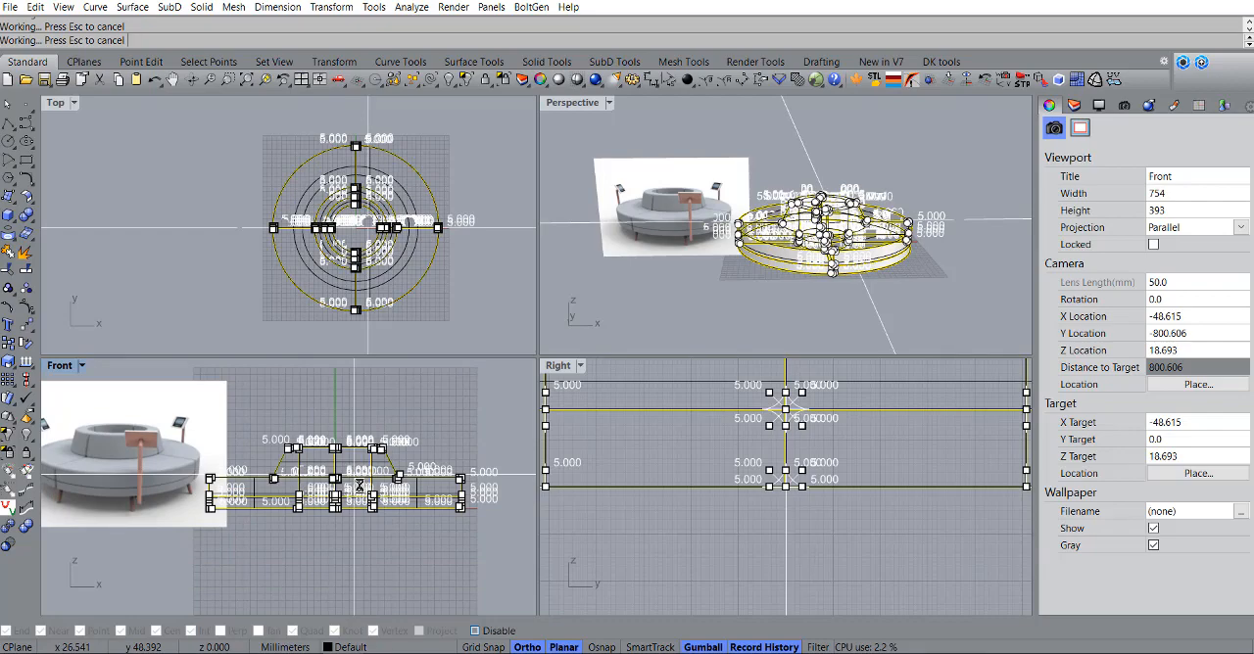
Step: Inspect the filleted corners from below and delete the lower-layer quarter with the open corner
{"action": "scroll", "coordinate": [901, 254], "scroll_direction": "up", "scroll_amount": 4}
{"action": "right_click_drag", "start_coordinate": [899, 252], "coordinate": [708, 124]}
{"action": "scroll", "coordinate": [707, 125], "scroll_direction": "up", "scroll_amount": 5}
{"action": "scroll", "coordinate": [866, 153], "scroll_direction": "up", "scroll_amount": 6}
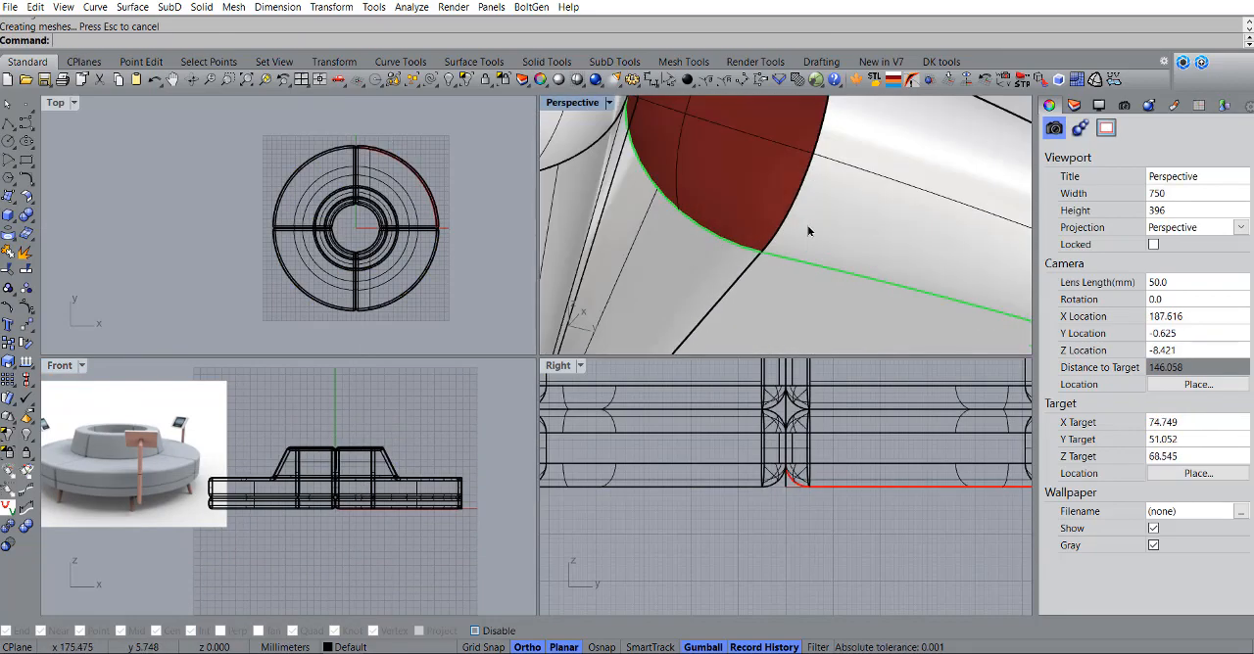
{"action": "left_click", "coordinate": [810, 231]}
{"action": "scroll", "coordinate": [774, 230], "scroll_direction": "down", "scroll_amount": 4}
{"action": "right_click_drag", "start_coordinate": [750, 225], "coordinate": [826, 184]}
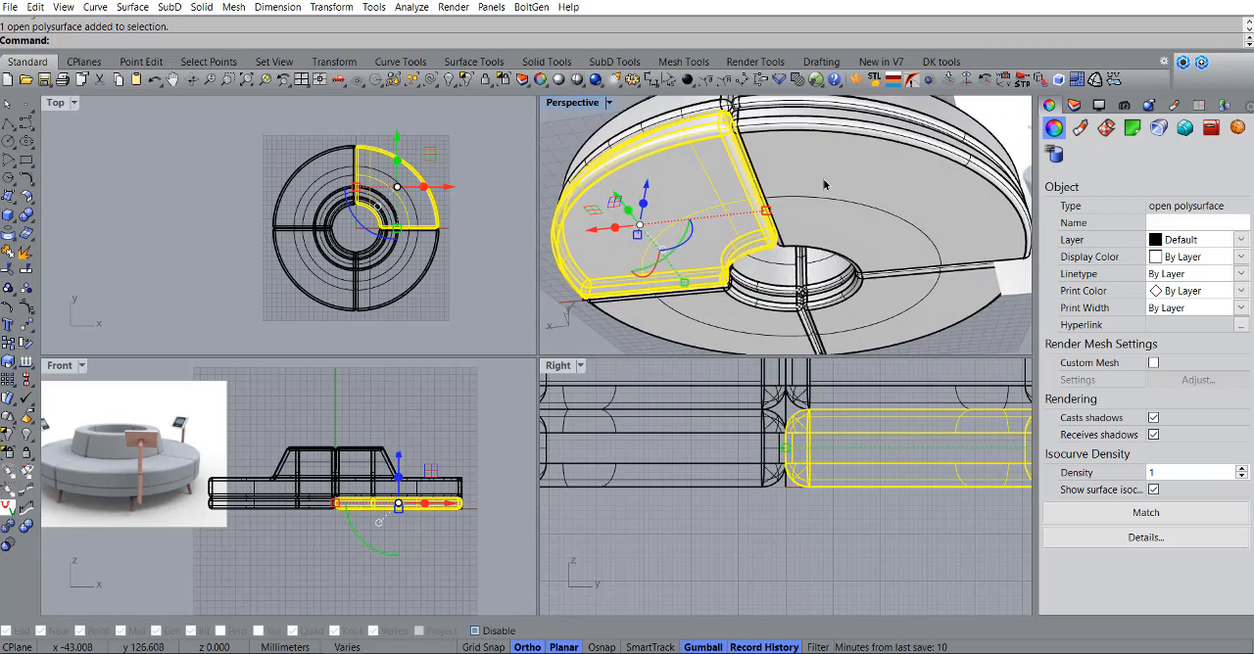
Step: Mirror the adjacent intact lower quarter about the vertical centre plane through the origin (0) in the Top view, keeping the original
{"action": "left_click", "coordinate": [824, 184]}
{"action": "type", "text": "Mir"}
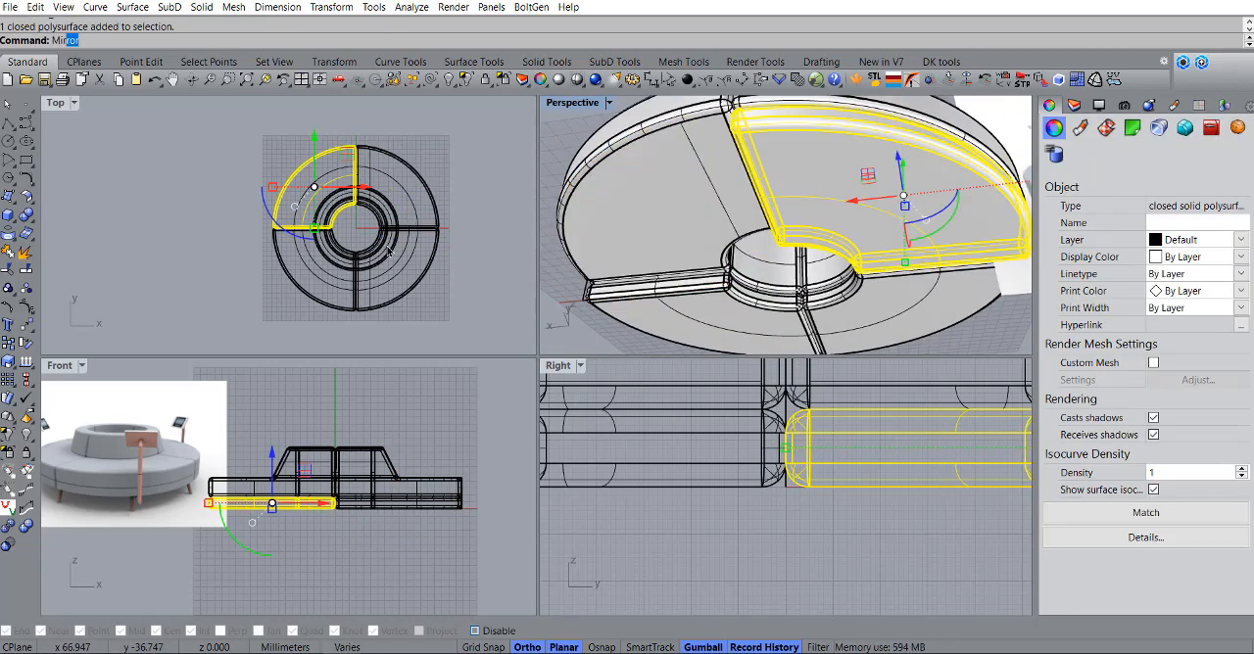
{"action": "key", "text": "Return"}
{"action": "type", "text": "0"}
{"action": "key", "text": "Return"}
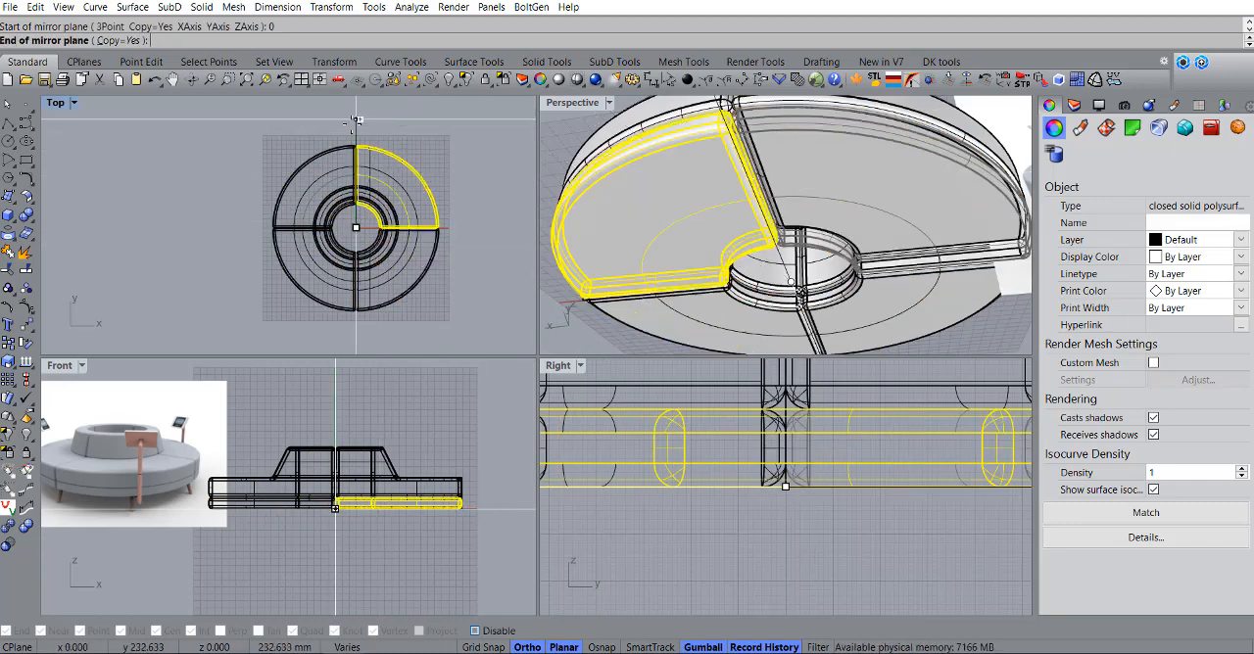
{"action": "left_click", "coordinate": [355, 121]}
{"action": "key", "text": "Escape"}
Step: Inspect the seams of the upper pieces and delete the upper sofa quarter with the open fillet corner
{"action": "scroll", "coordinate": [769, 191], "scroll_direction": "down", "scroll_amount": 6}
{"action": "right_click_drag", "start_coordinate": [773, 194], "coordinate": [748, 149]}
{"action": "scroll", "coordinate": [881, 204], "scroll_direction": "up", "scroll_amount": 6}
{"action": "right_click_drag", "start_coordinate": [912, 203], "coordinate": [752, 284]}
{"action": "scroll", "coordinate": [750, 275], "scroll_direction": "down", "scroll_amount": 6}
{"action": "scroll", "coordinate": [750, 281], "scroll_direction": "up", "scroll_amount": 6}
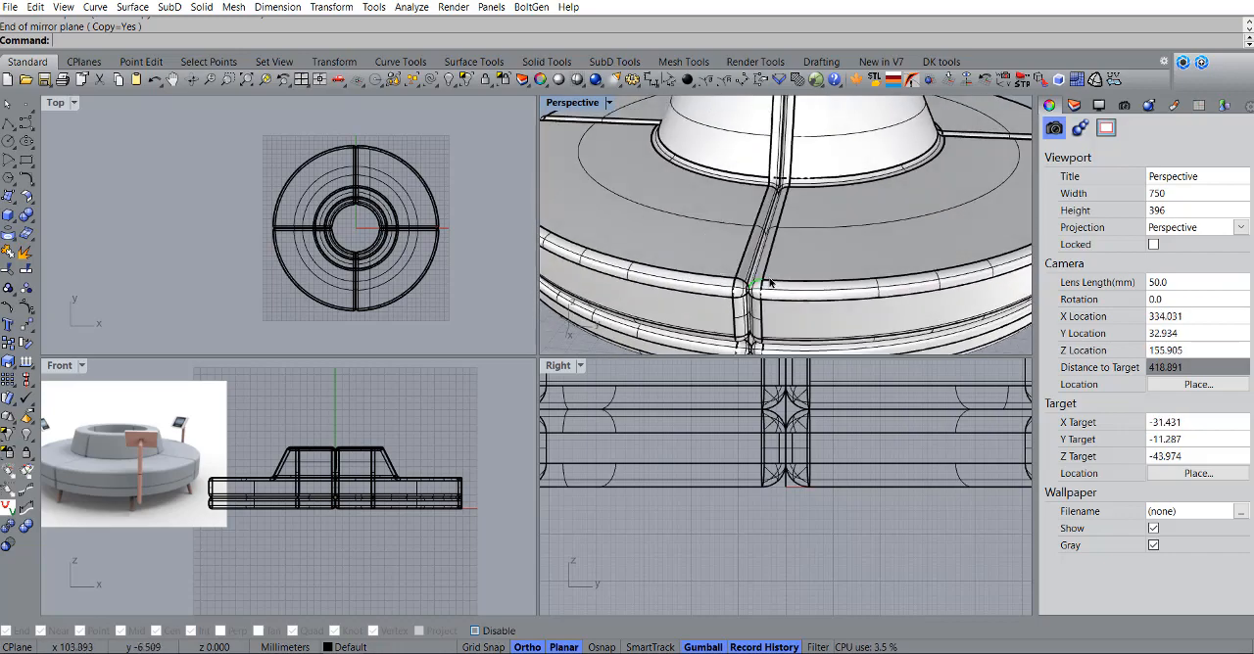
{"action": "scroll", "coordinate": [770, 283], "scroll_direction": "up", "scroll_amount": 5}
{"action": "left_click", "coordinate": [746, 300]}
{"action": "scroll", "coordinate": [759, 294], "scroll_direction": "down", "scroll_amount": 10}
{"action": "right_click_drag", "start_coordinate": [856, 211], "coordinate": [749, 216]}
{"action": "right_click_drag", "start_coordinate": [749, 215], "coordinate": [720, 277], "text": "shift"}
{"action": "scroll", "coordinate": [792, 258], "scroll_direction": "up", "scroll_amount": 5}
{"action": "right_click_drag", "start_coordinate": [792, 258], "coordinate": [734, 290]}
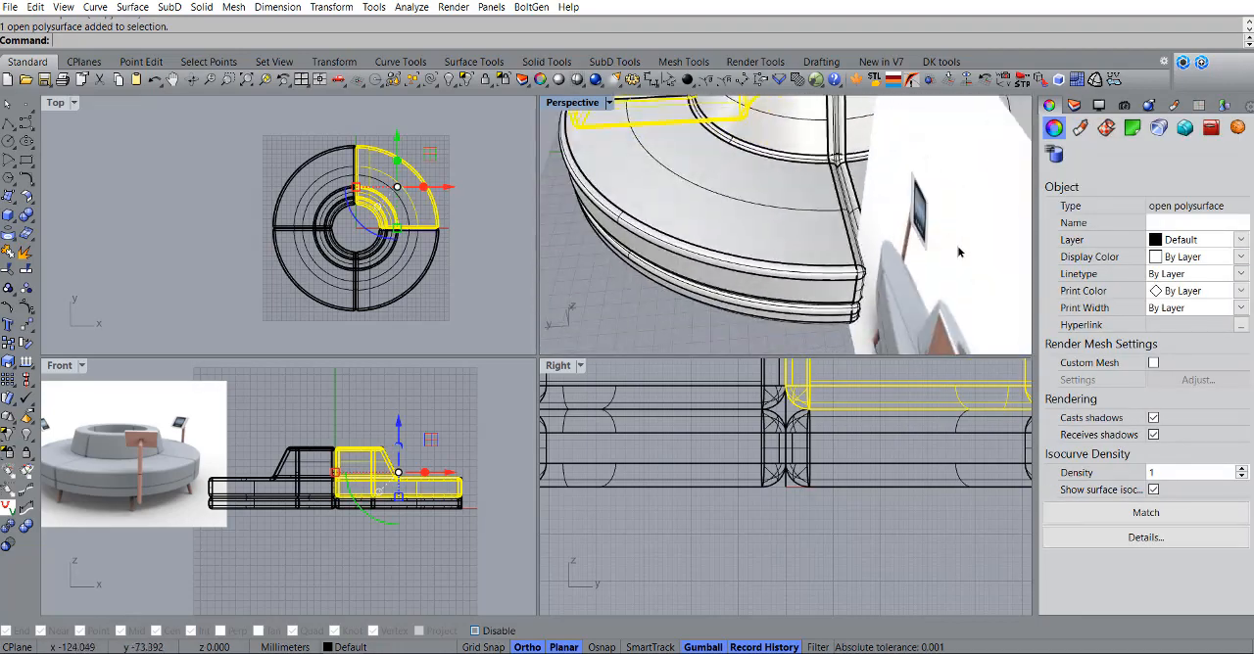
{"action": "right_click_drag", "start_coordinate": [959, 252], "coordinate": [761, 300]}
{"action": "scroll", "coordinate": [761, 300], "scroll_direction": "down", "scroll_amount": 8}
{"action": "key", "text": "Delete"}
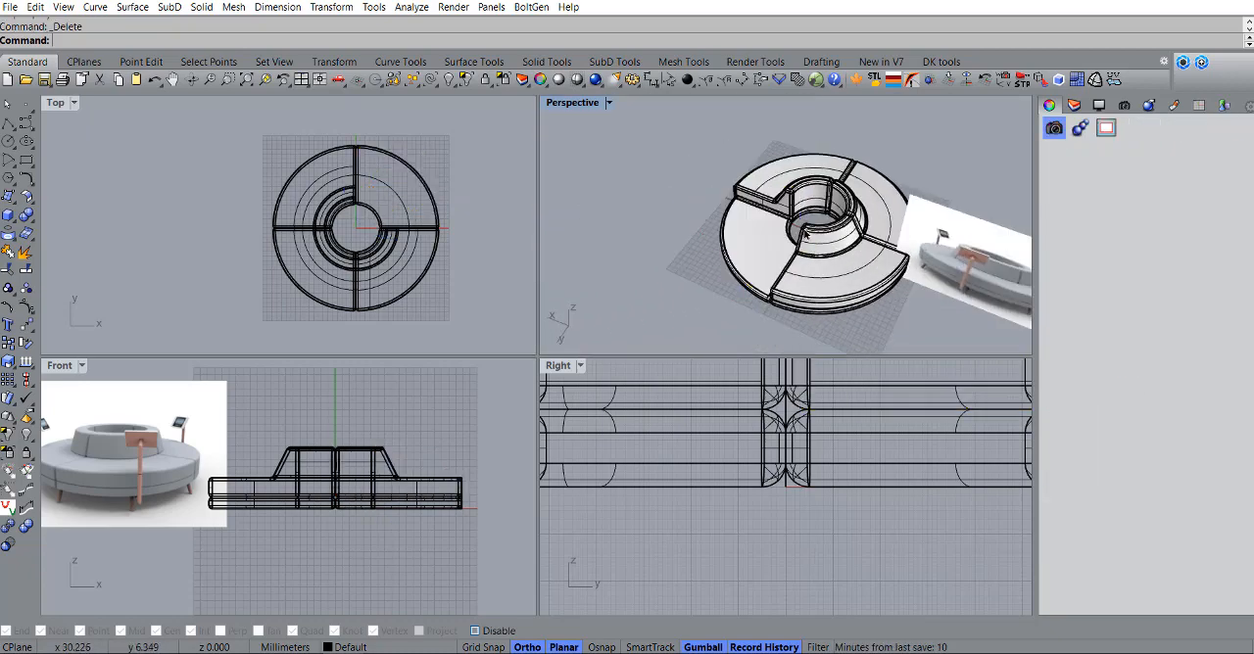
Step: Mirror the adjacent intact upper quarter through the origin along the vertical centre line in the Top view, and check the completed sofa
{"action": "scroll", "coordinate": [805, 233], "scroll_direction": "up", "scroll_amount": 3}
{"action": "left_click", "coordinate": [803, 280]}
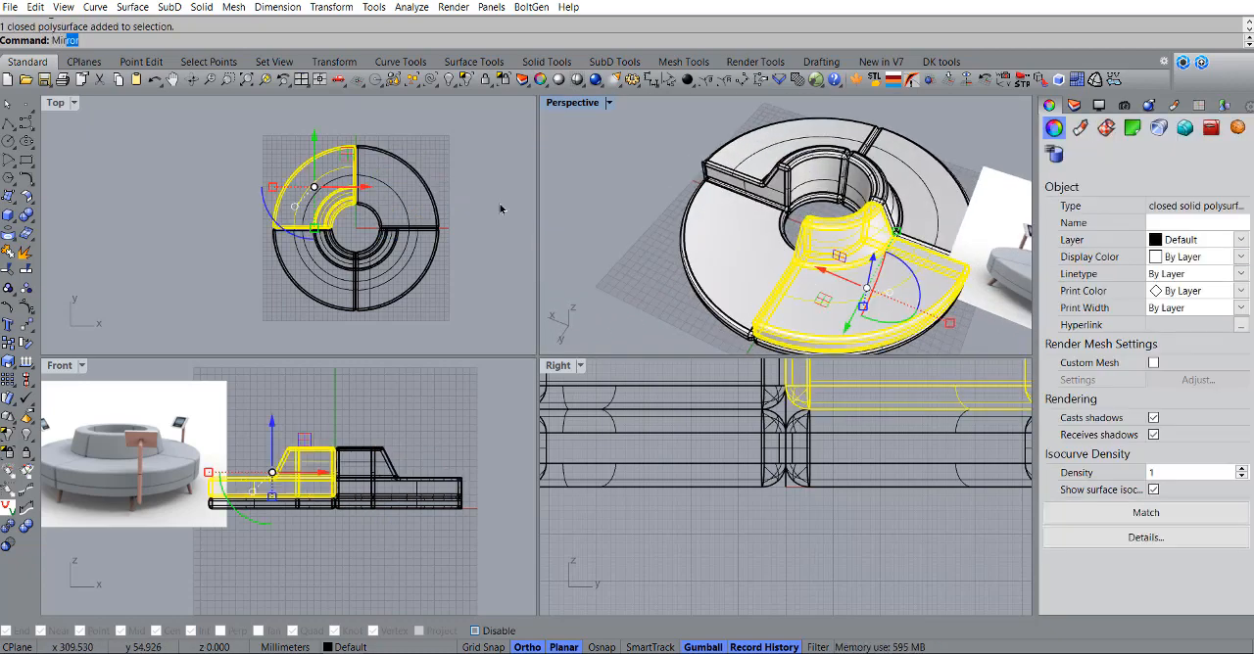
{"action": "type", "text": "Mir"}
{"action": "key", "text": "Return"}
{"action": "left_click", "coordinate": [356, 228]}
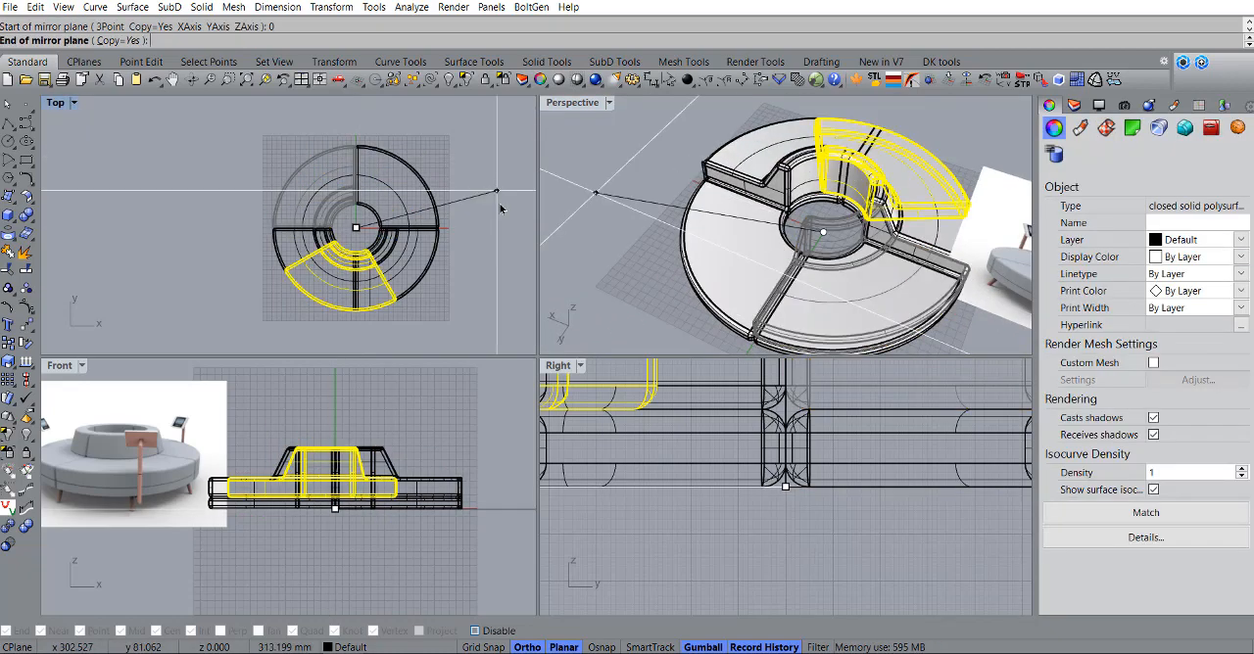
{"action": "left_click", "coordinate": [357, 105]}
{"action": "left_click", "coordinate": [633, 186]}
{"action": "scroll", "coordinate": [707, 225], "scroll_direction": "down", "scroll_amount": 7}
{"action": "scroll", "coordinate": [768, 230], "scroll_direction": "up", "scroll_amount": 8}
{"action": "mouse_move", "coordinate": [788, 231]}
{"action": "right_mouse_down"}
{"action": "mouse_move", "coordinate": [833, 230]}
{"action": "mouse_move", "coordinate": [706, 209]}
{"action": "mouse_move", "coordinate": [765, 229]}
{"action": "right_mouse_up"}
{"action": "scroll", "coordinate": [765, 231], "scroll_direction": "down", "scroll_amount": 6}
{"action": "right_click_drag", "start_coordinate": [765, 231], "coordinate": [714, 211]}
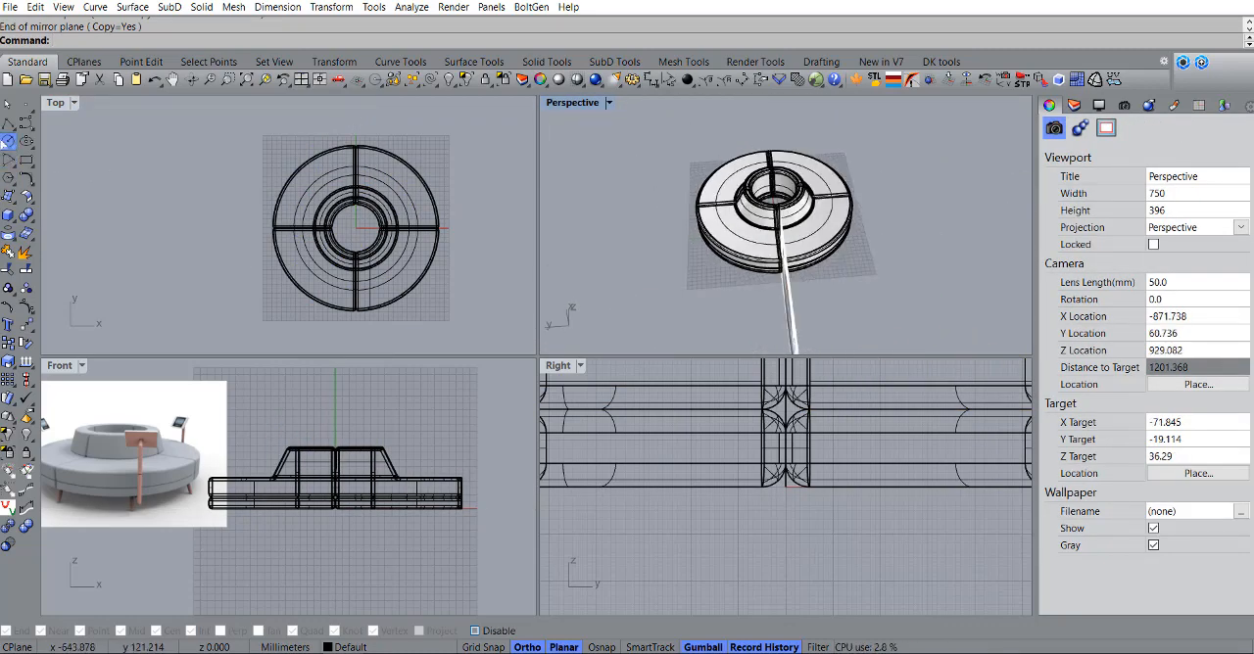
Step: Create a vertical cylinder about 11 mm in diameter and 50 mm high at the seat's outer edge, centred on the seam, for a leg
{"action": "left_click", "coordinate": [6, 143]}
{"action": "scroll", "coordinate": [381, 228], "scroll_direction": "up", "scroll_amount": 6}
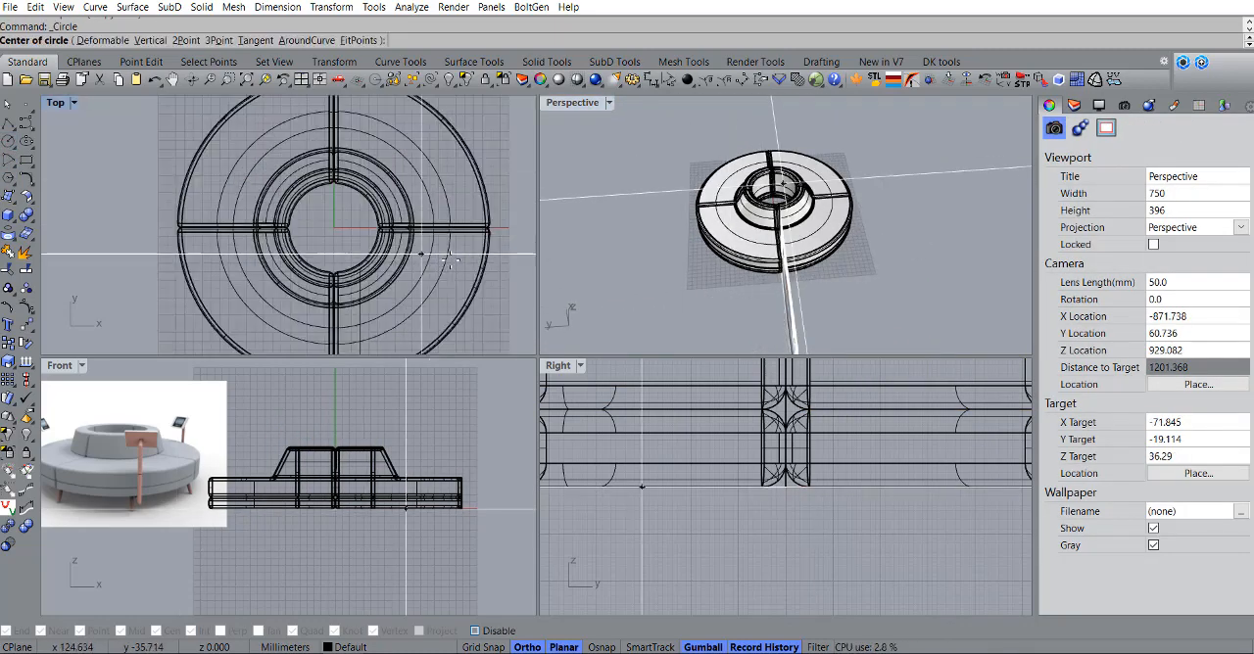
{"action": "left_click", "coordinate": [8, 223]}
{"action": "left_click", "coordinate": [46, 223]}
{"action": "scroll", "coordinate": [431, 237], "scroll_direction": "down", "scroll_amount": 2}
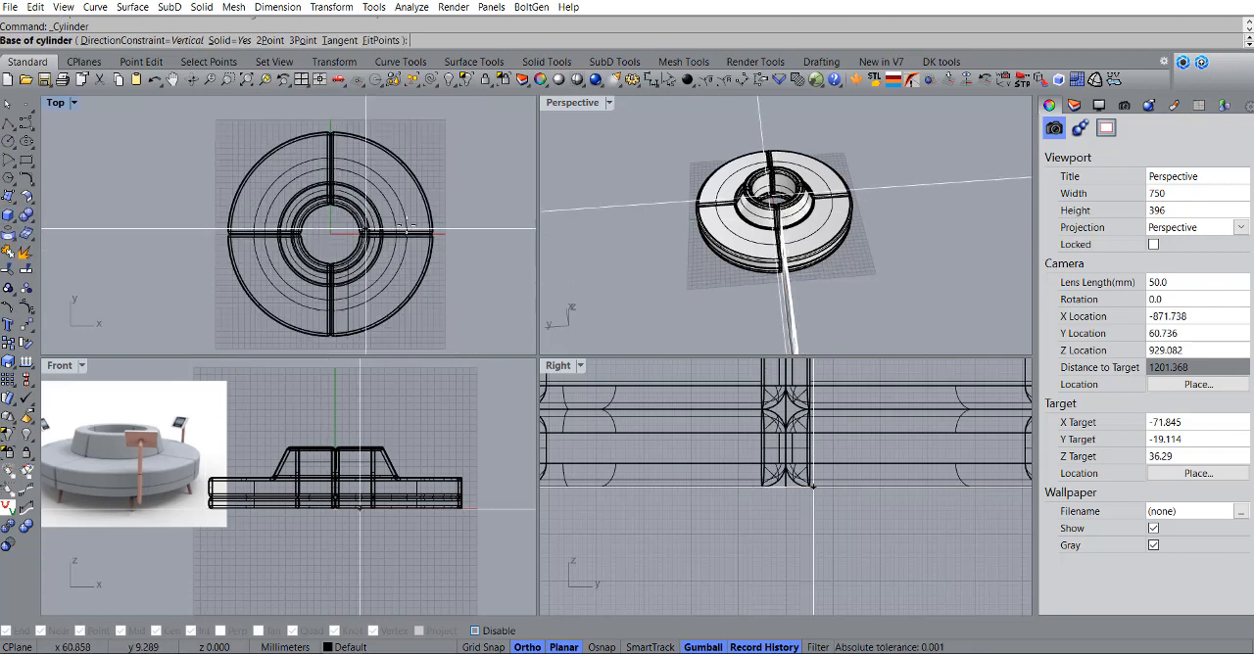
{"action": "scroll", "coordinate": [431, 237], "scroll_direction": "up", "scroll_amount": 10}
{"action": "key", "text": "alt"}
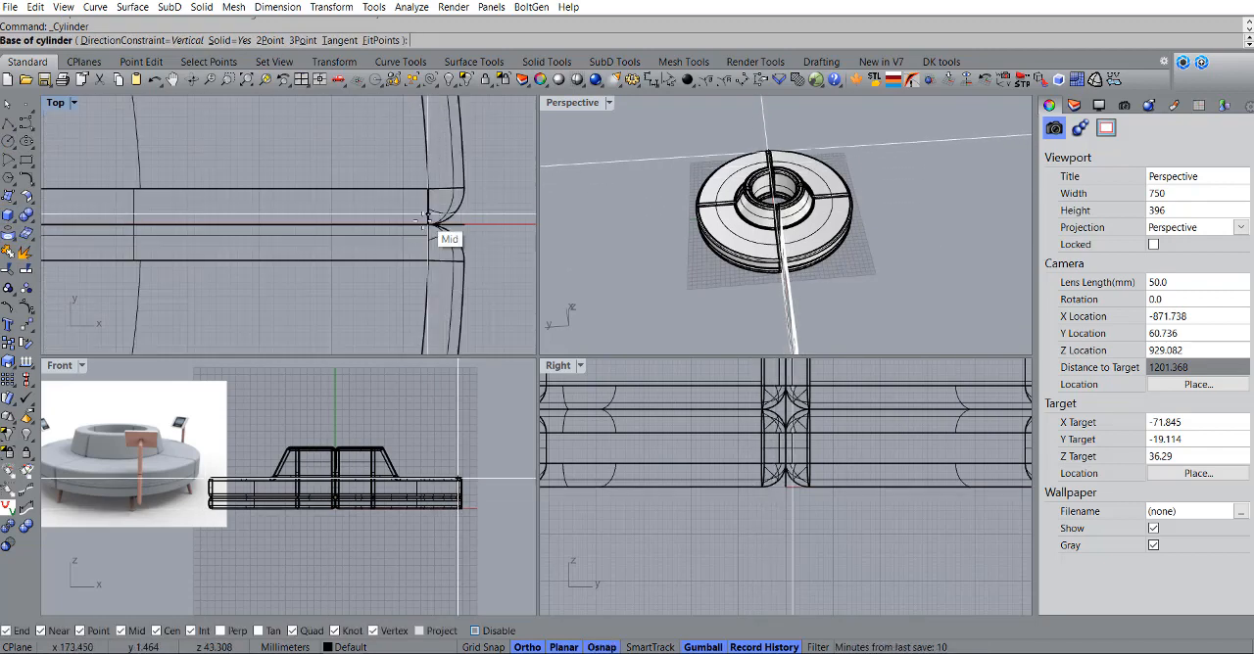
{"action": "left_click", "coordinate": [427, 226]}
{"action": "scroll", "coordinate": [460, 225], "scroll_direction": "down", "scroll_amount": 3}
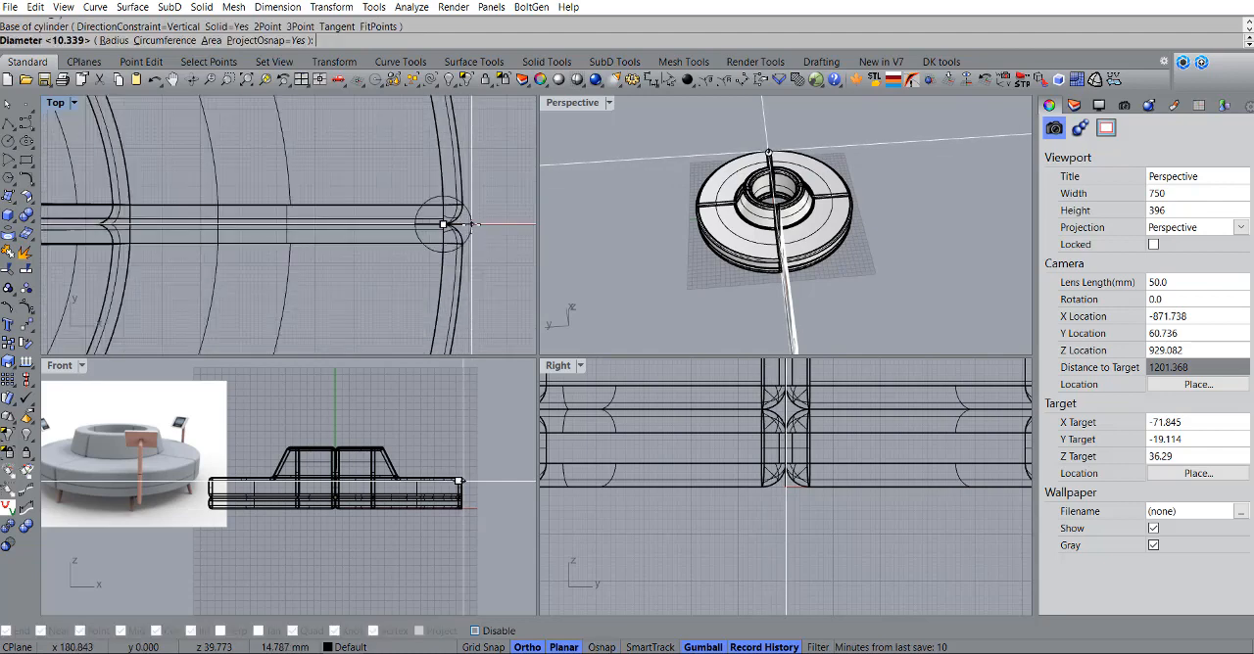
{"action": "left_click", "coordinate": [465, 224]}
{"action": "scroll", "coordinate": [480, 524], "scroll_direction": "up", "scroll_amount": 3}
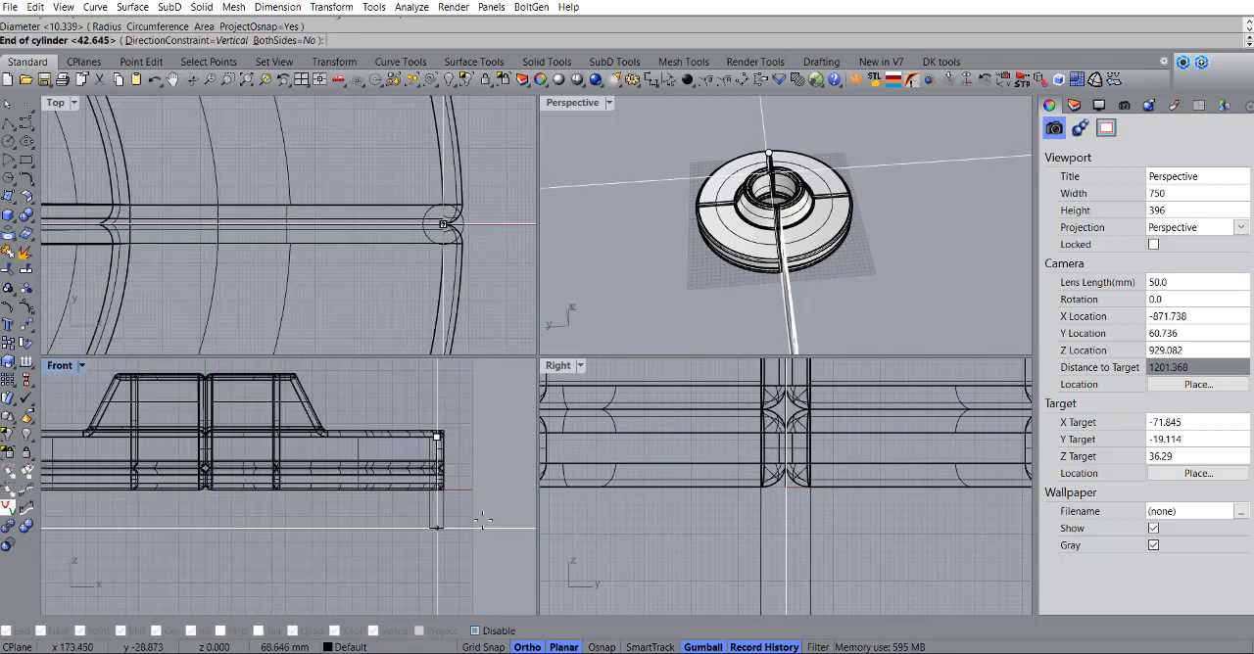
{"action": "left_click", "coordinate": [455, 504]}
Step: Move the leg cylinder down about 33 mm in the Front view so it projects below the seat
{"action": "scroll", "coordinate": [445, 499], "scroll_direction": "up", "scroll_amount": 4}
{"action": "left_click", "coordinate": [439, 504]}
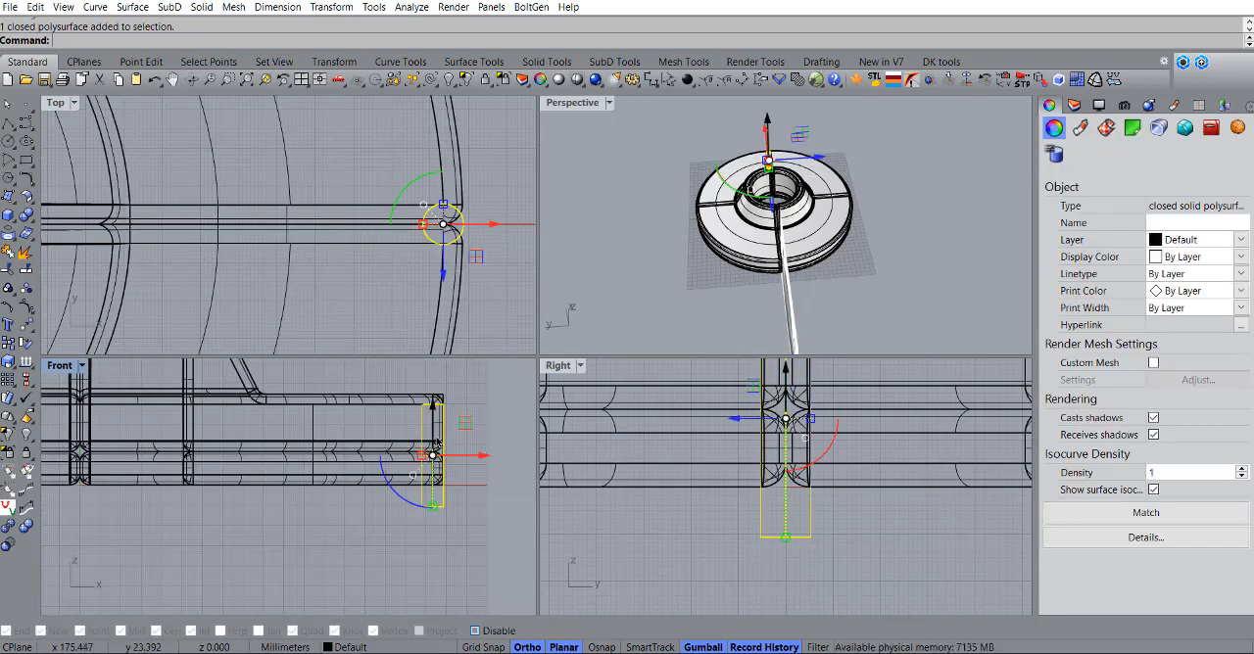
{"action": "left_click_drag", "start_coordinate": [433, 416], "coordinate": [436, 484]}
{"action": "scroll", "coordinate": [229, 511], "scroll_direction": "down", "scroll_amount": 12}
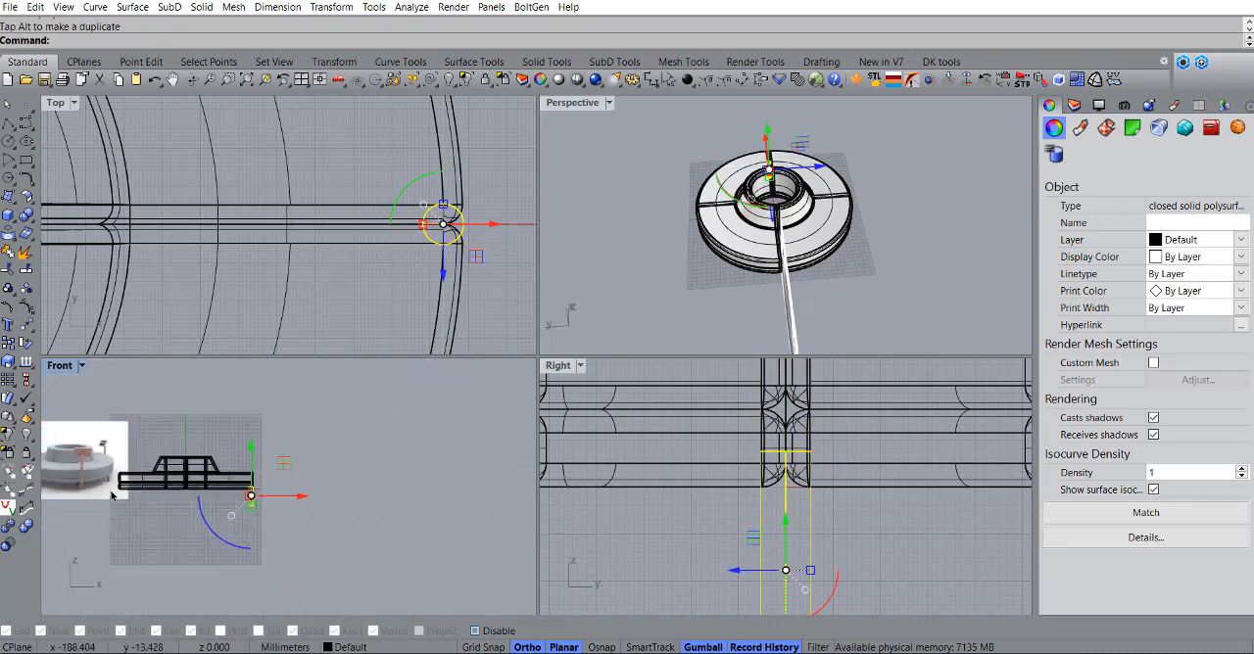
Step: Shear the leg cylinder about 20 degrees in the Front view from its lower outer corner so its top leans inward, matching the reference image
{"action": "right_click_drag", "start_coordinate": [231, 515], "coordinate": [319, 522]}
{"action": "scroll", "coordinate": [201, 497], "scroll_direction": "up", "scroll_amount": 12}
{"action": "scroll", "coordinate": [294, 466], "scroll_direction": "up", "scroll_amount": 4}
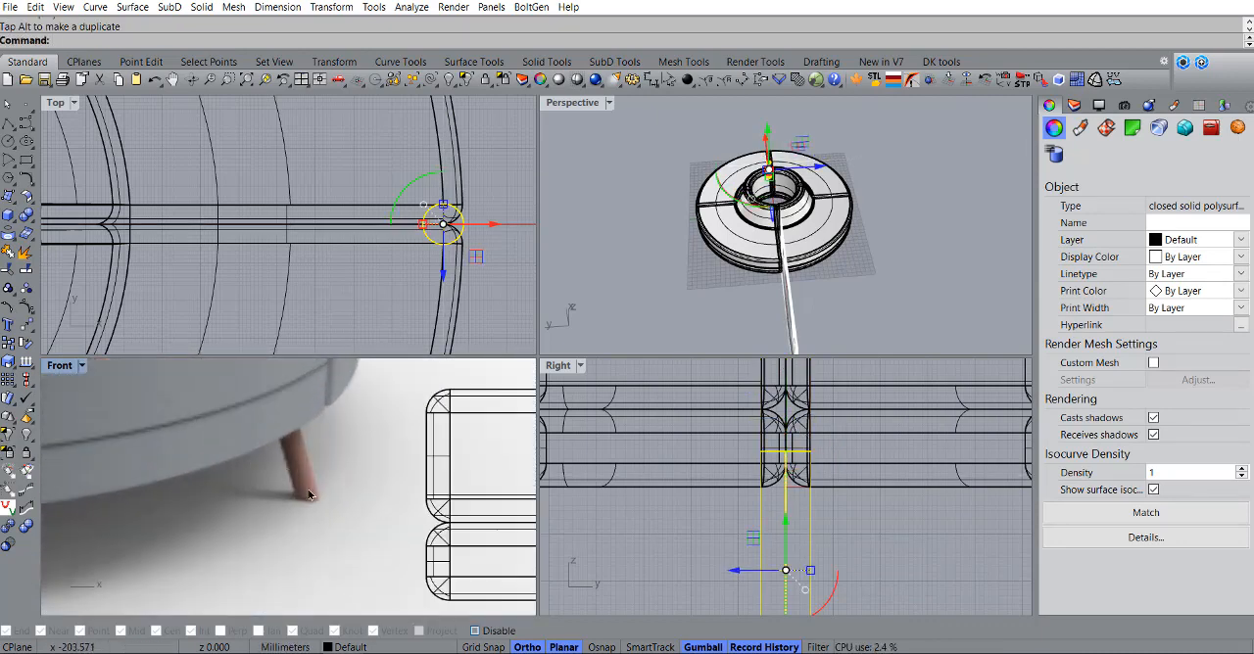
{"action": "scroll", "coordinate": [309, 494], "scroll_direction": "down", "scroll_amount": 10}
{"action": "scroll", "coordinate": [416, 507], "scroll_direction": "up", "scroll_amount": 6}
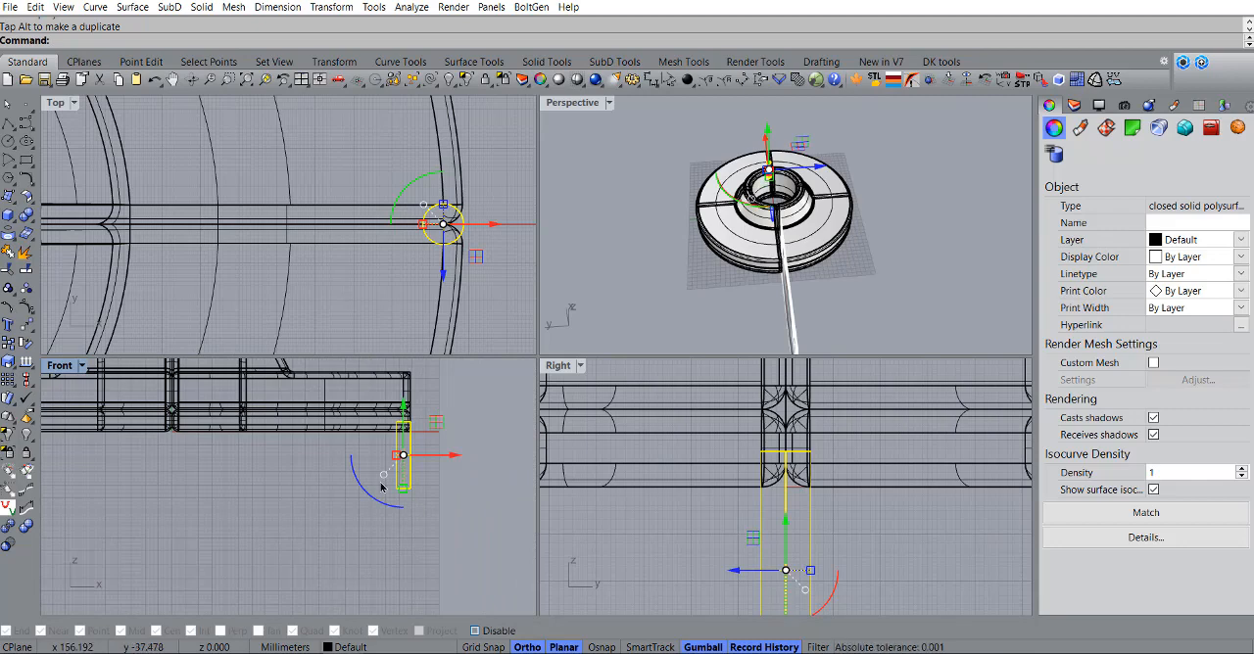
{"action": "type", "text": "r"}
{"action": "key", "text": "Return"}
{"action": "scroll", "coordinate": [436, 485], "scroll_direction": "up", "scroll_amount": 3}
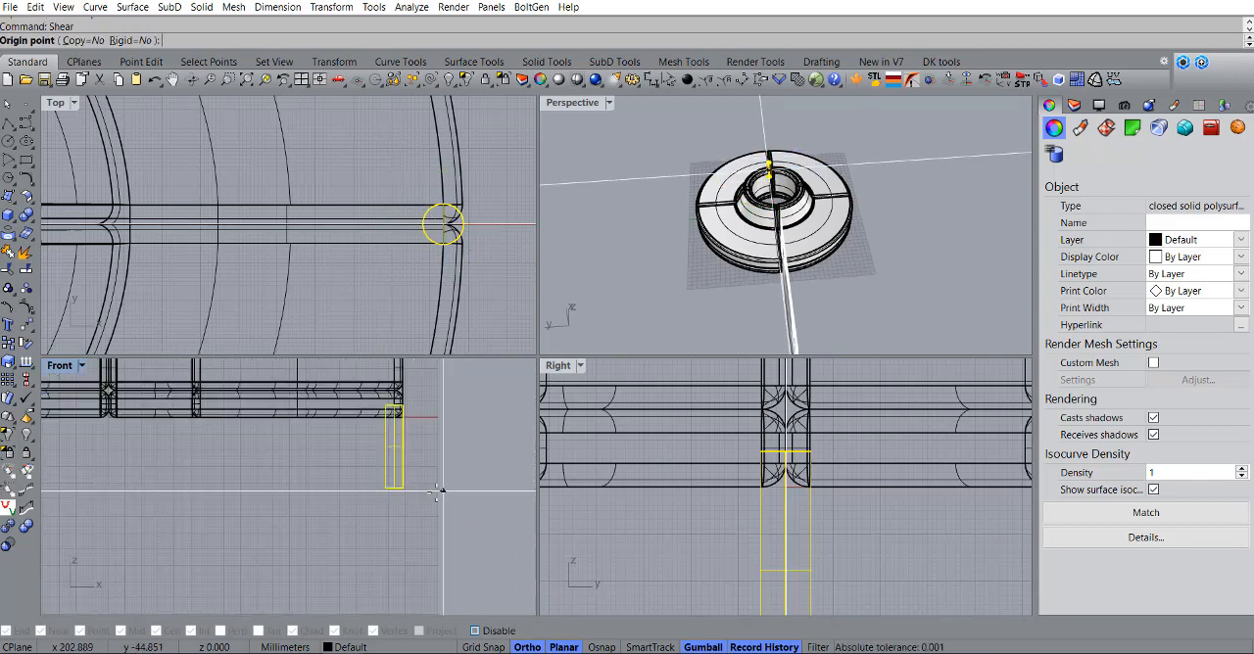
{"action": "left_click", "coordinate": [389, 484]}
{"action": "right_click_drag", "start_coordinate": [393, 426], "coordinate": [410, 535]}
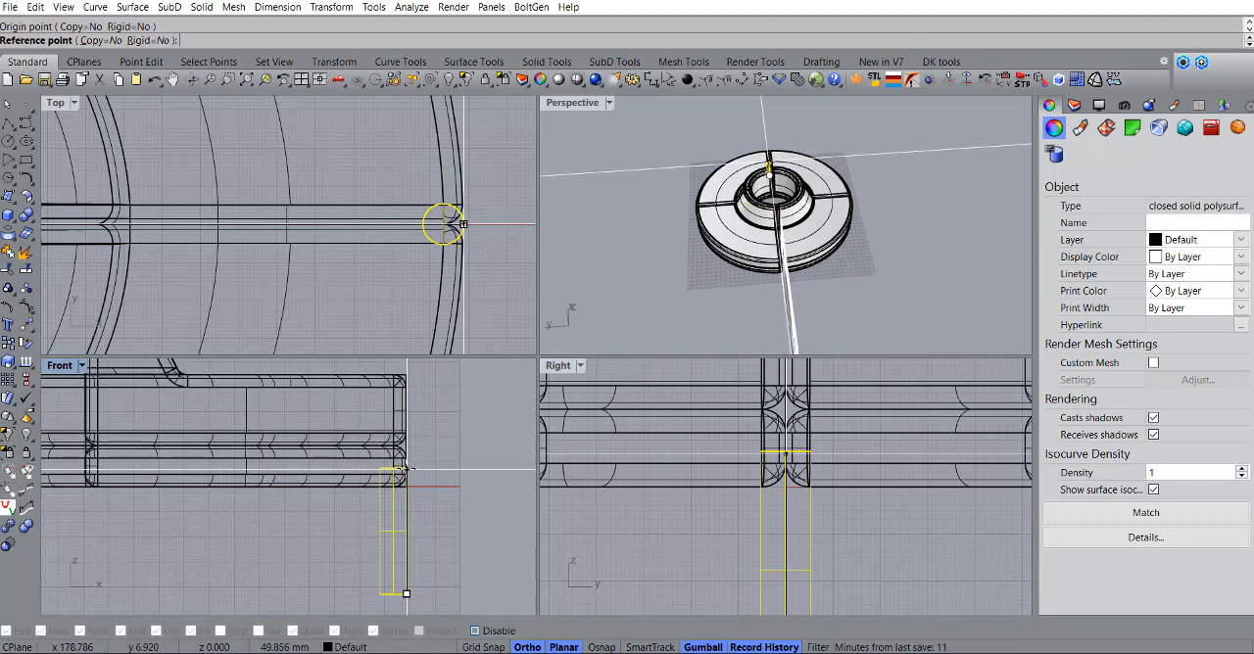
{"action": "key", "text": "F8"}
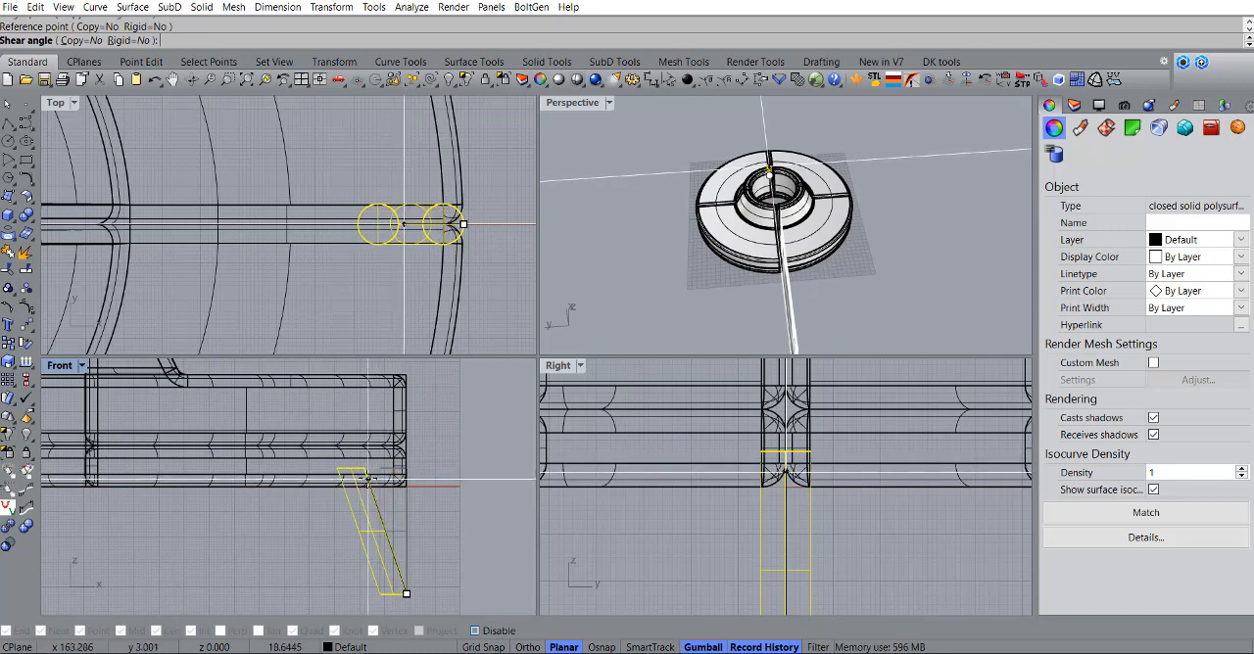
{"action": "left_click", "coordinate": [361, 476], "text": "shift"}
Step: Move the slanted leg inward along X in the Front view so it sits beneath the seat, inside its outer edge
{"action": "scroll", "coordinate": [371, 474], "scroll_direction": "down", "scroll_amount": 6}
{"action": "right_click_drag", "start_coordinate": [401, 476], "coordinate": [419, 478]}
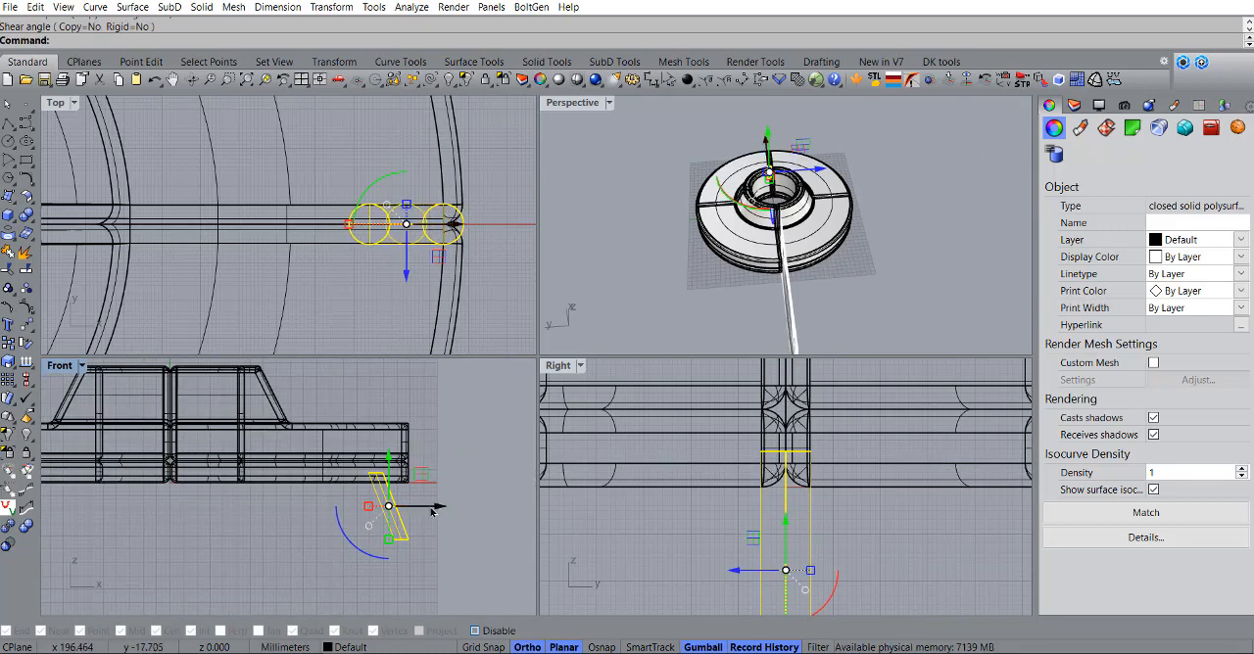
{"action": "left_click_drag", "start_coordinate": [432, 507], "coordinate": [416, 508]}
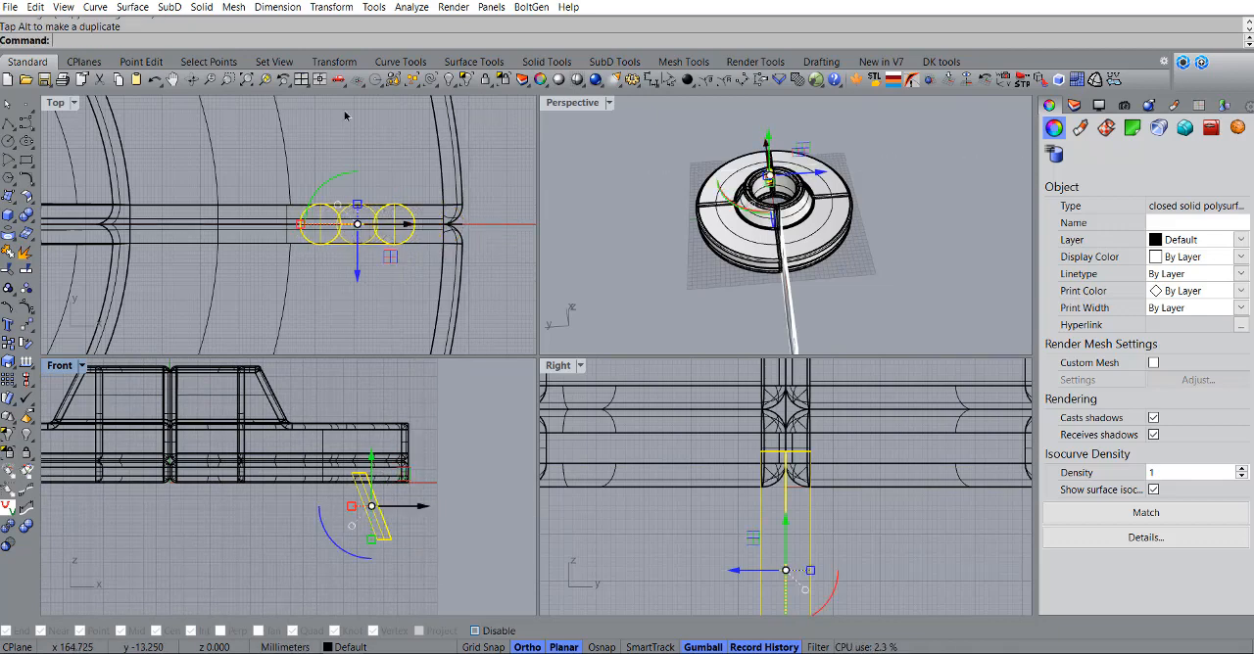
Step: Polar-array the slanted leg around the origin in the Top view with 12 items over 360 degrees
{"action": "scroll", "coordinate": [345, 116], "scroll_direction": "down", "scroll_amount": 8}
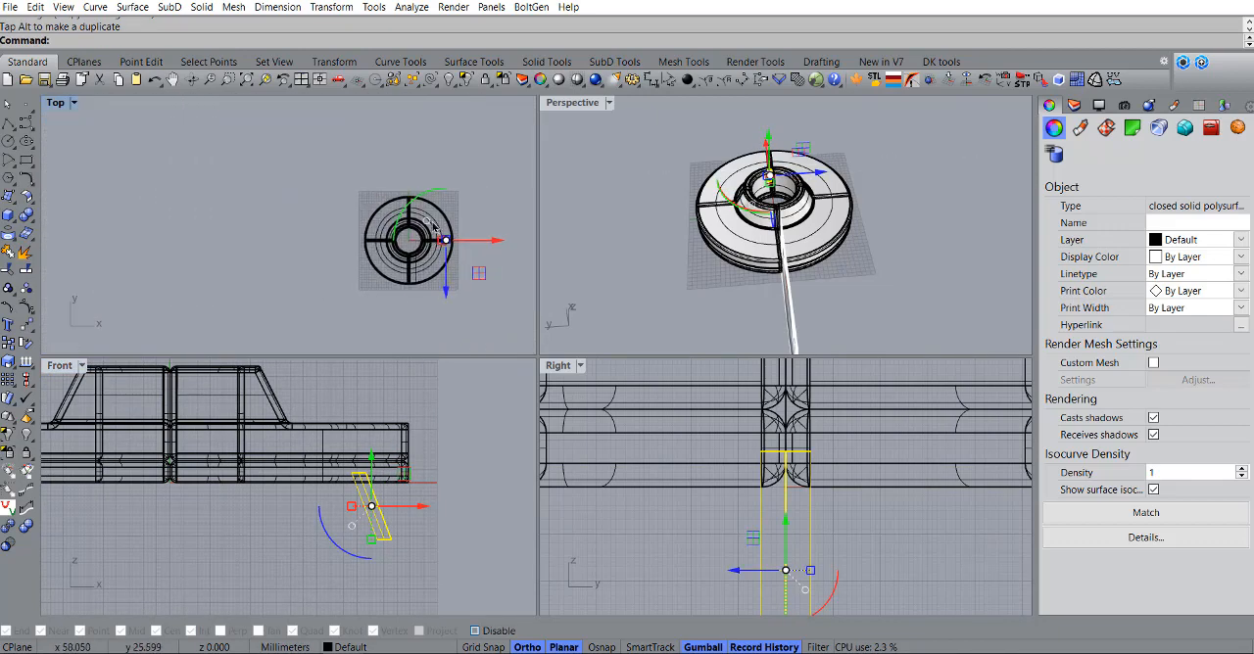
{"action": "scroll", "coordinate": [260, 230], "scroll_direction": "down", "scroll_amount": 3}
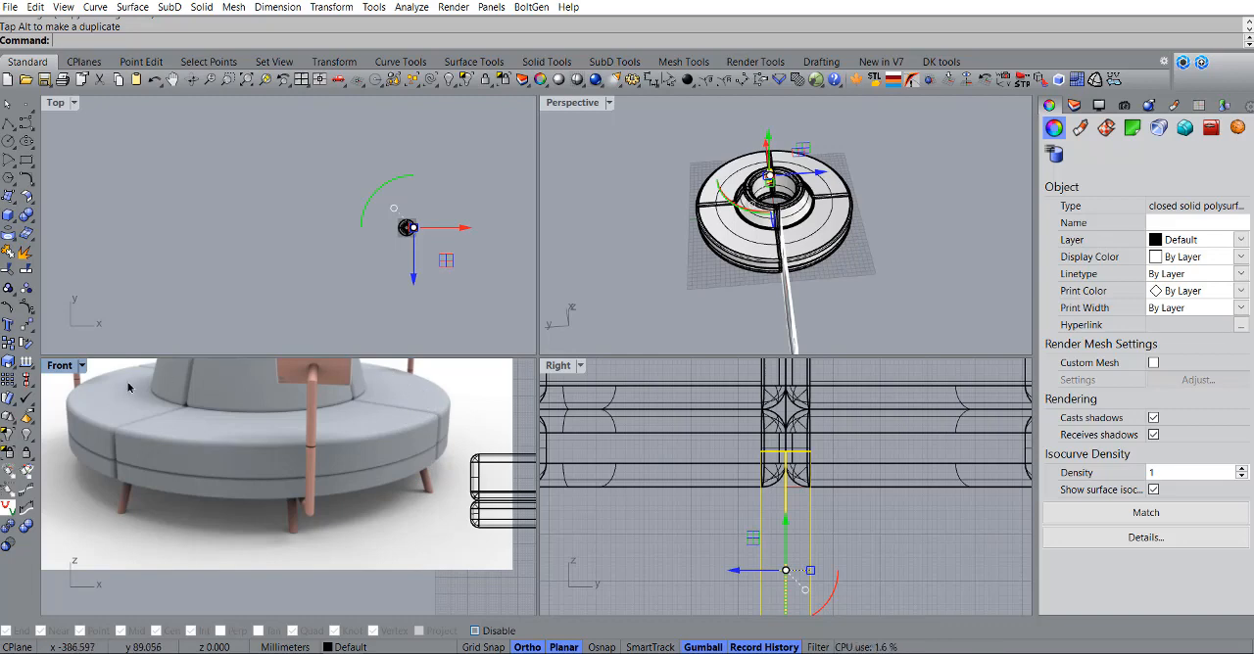
{"action": "scroll", "coordinate": [412, 223], "scroll_direction": "up", "scroll_amount": 10}
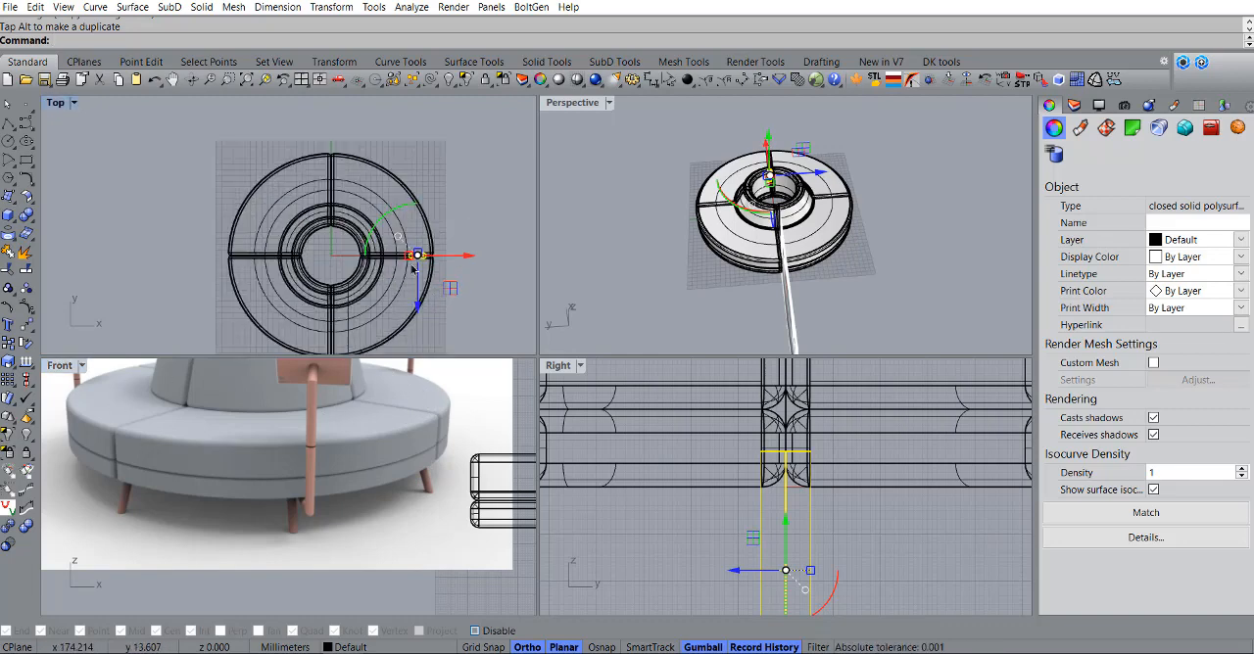
{"action": "scroll", "coordinate": [411, 219], "scroll_direction": "down", "scroll_amount": 5}
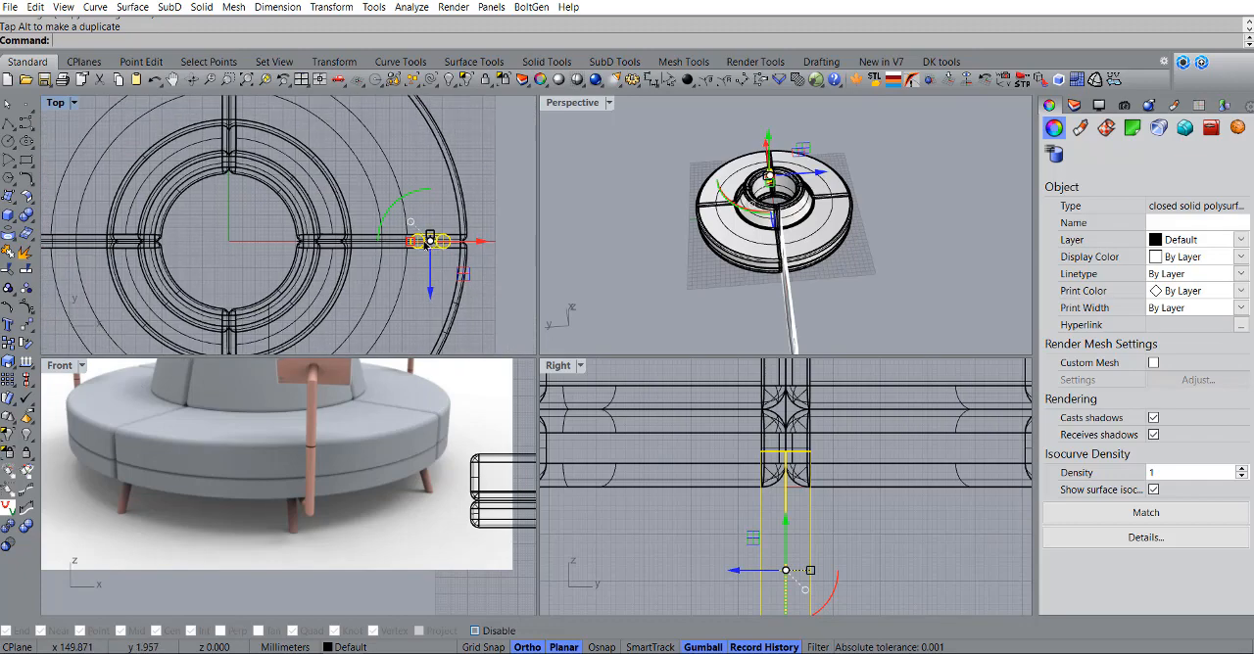
{"action": "scroll", "coordinate": [411, 220], "scroll_direction": "up", "scroll_amount": 1}
{"action": "scroll", "coordinate": [406, 217], "scroll_direction": "down", "scroll_amount": 1}
{"action": "scroll", "coordinate": [401, 214], "scroll_direction": "down", "scroll_amount": 1}
{"action": "scroll", "coordinate": [402, 215], "scroll_direction": "up", "scroll_amount": 5}
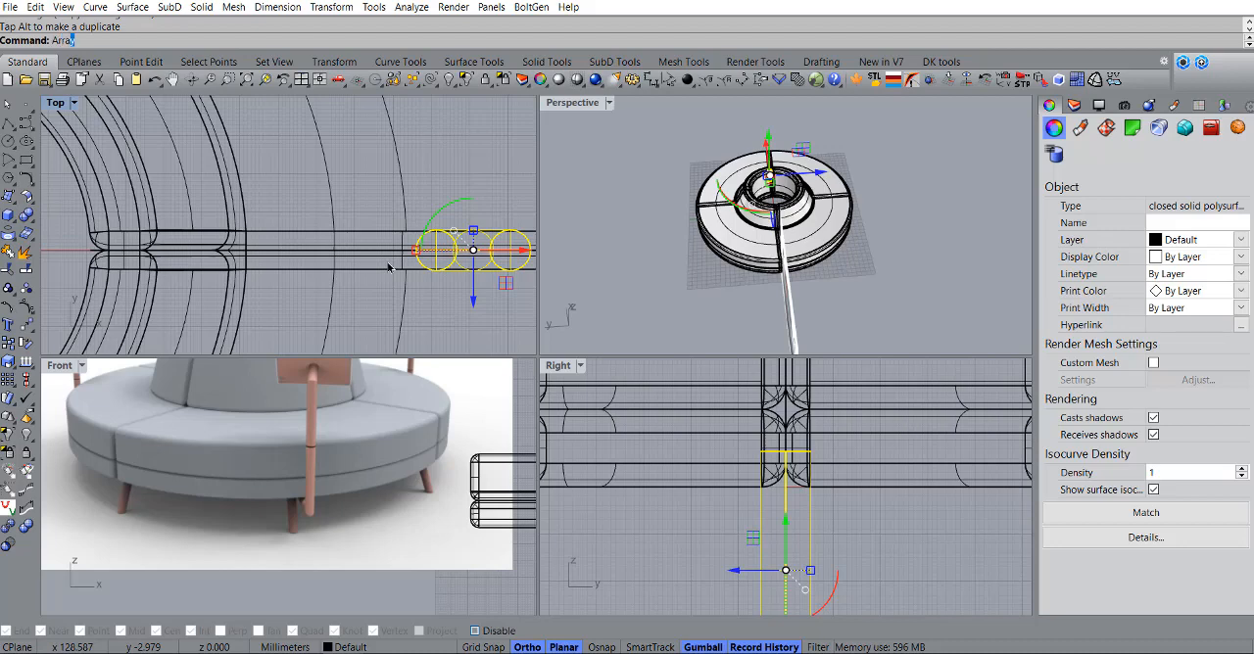
{"action": "left_click", "coordinate": [75, 134]}
{"action": "scroll", "coordinate": [333, 224], "scroll_direction": "down", "scroll_amount": 5}
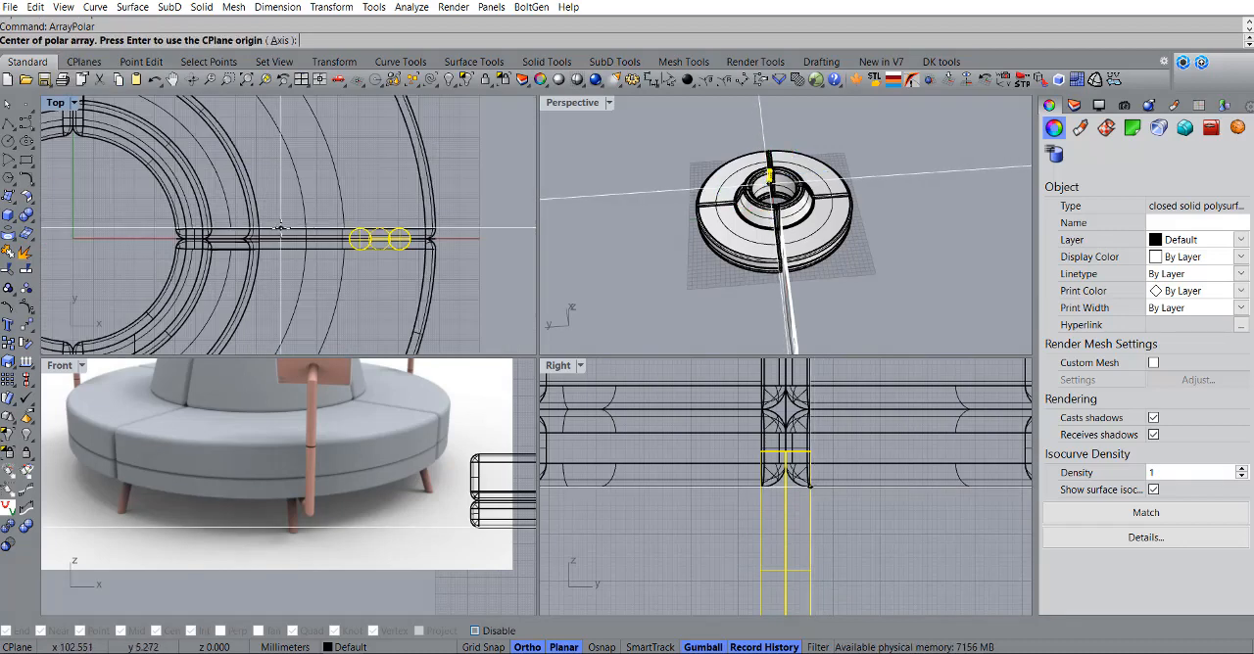
{"action": "type", "text": "0"}
{"action": "key", "text": "Return"}
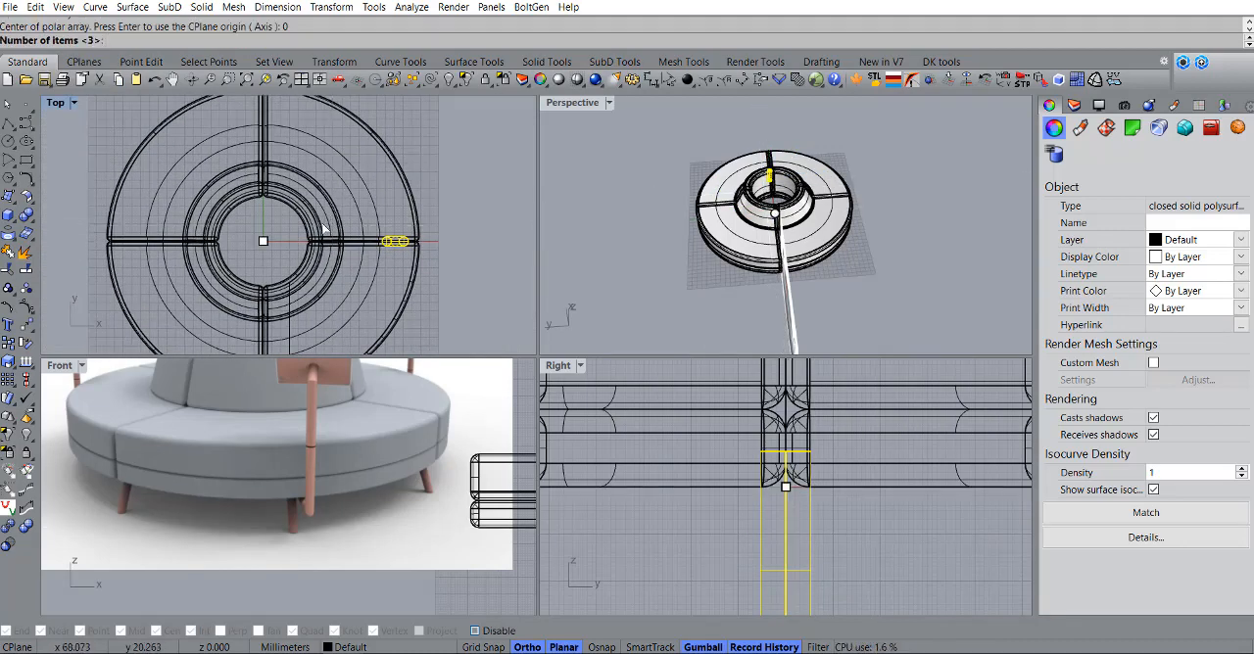
{"action": "type", "text": "12"}
{"action": "key", "text": "Return"}
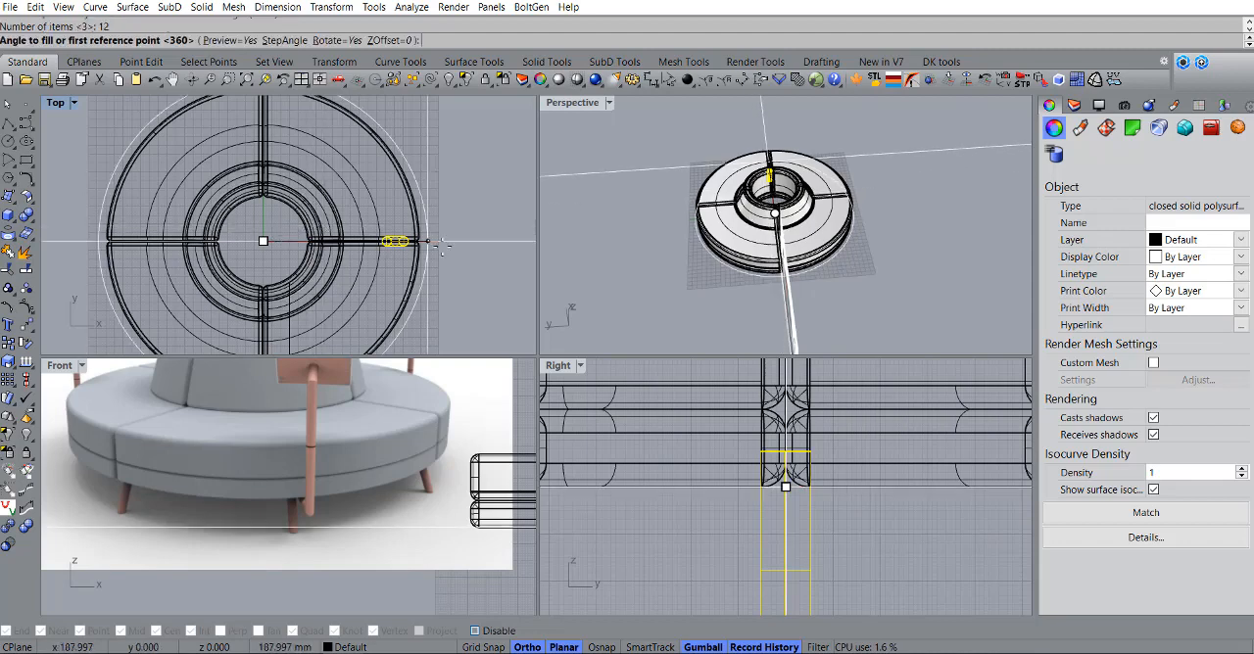
{"action": "key", "text": "Return"}
{"action": "key", "text": "Return"}
{"action": "scroll", "coordinate": [461, 223], "scroll_direction": "down", "scroll_amount": 3}
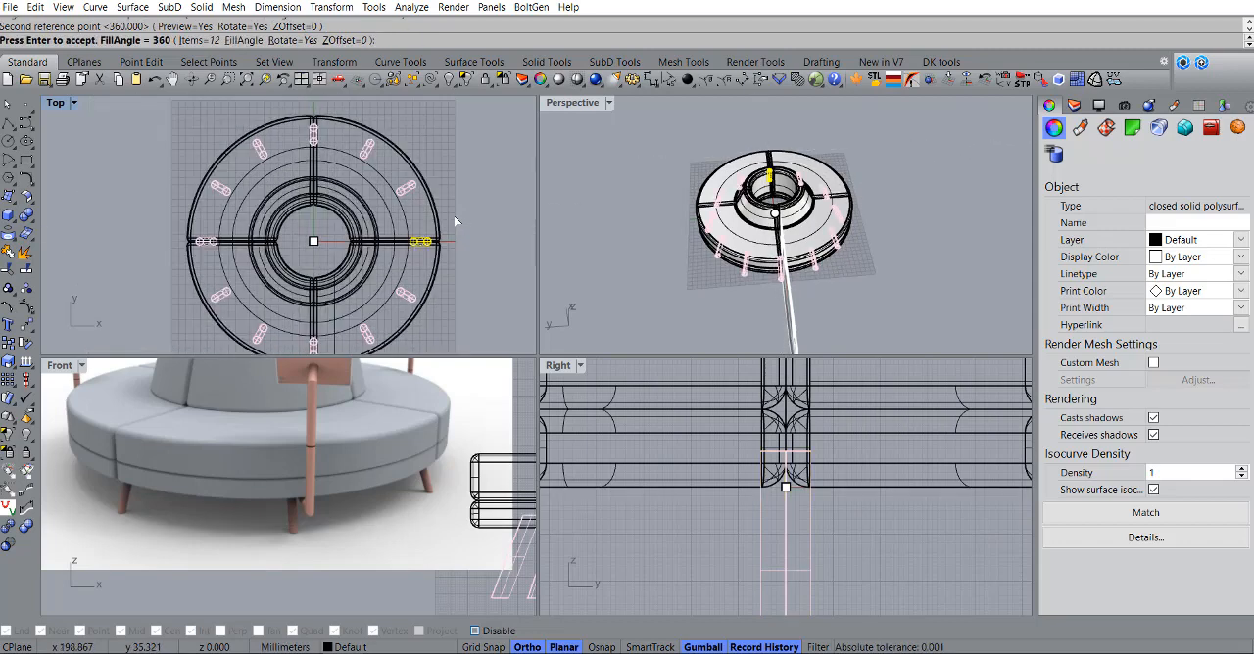
{"action": "key", "text": "Return"}
{"action": "scroll", "coordinate": [454, 201], "scroll_direction": "down", "scroll_amount": 2}
{"action": "scroll", "coordinate": [456, 183], "scroll_direction": "up", "scroll_amount": 4}
{"action": "scroll", "coordinate": [456, 183], "scroll_direction": "down", "scroll_amount": 3}
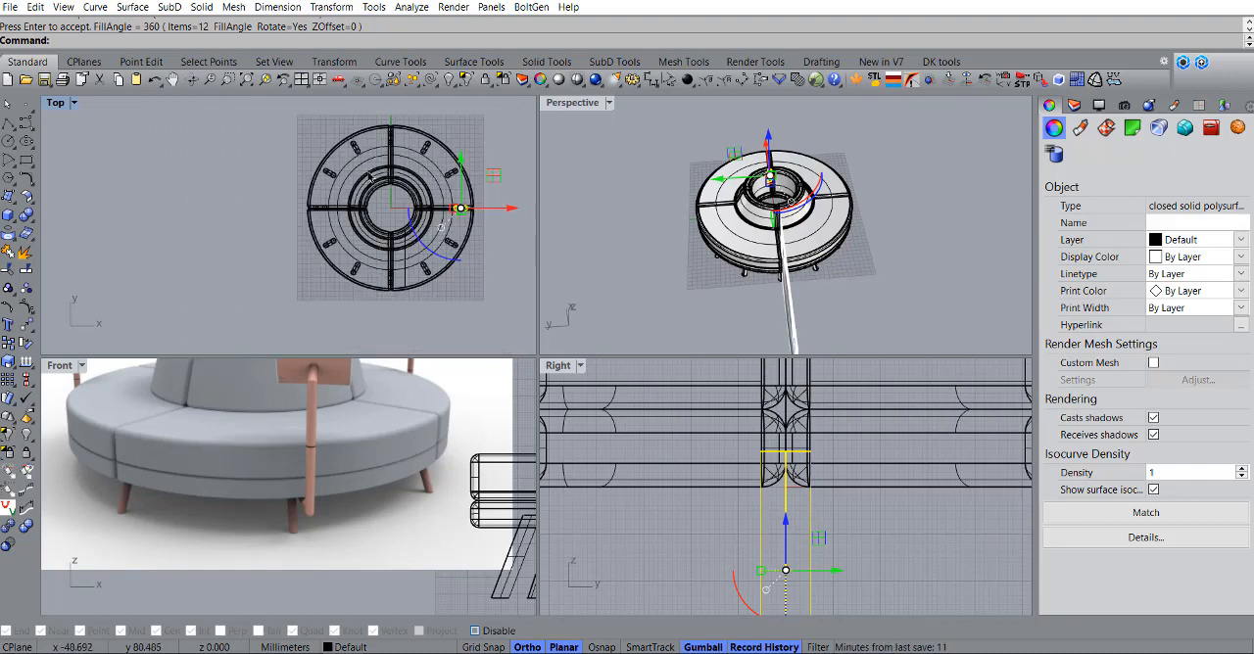
Step: Rotate all twelve legs about the origin in the Top view so the sofa seams fall midway between neighbouring legs
{"action": "left_click", "coordinate": [435, 551]}
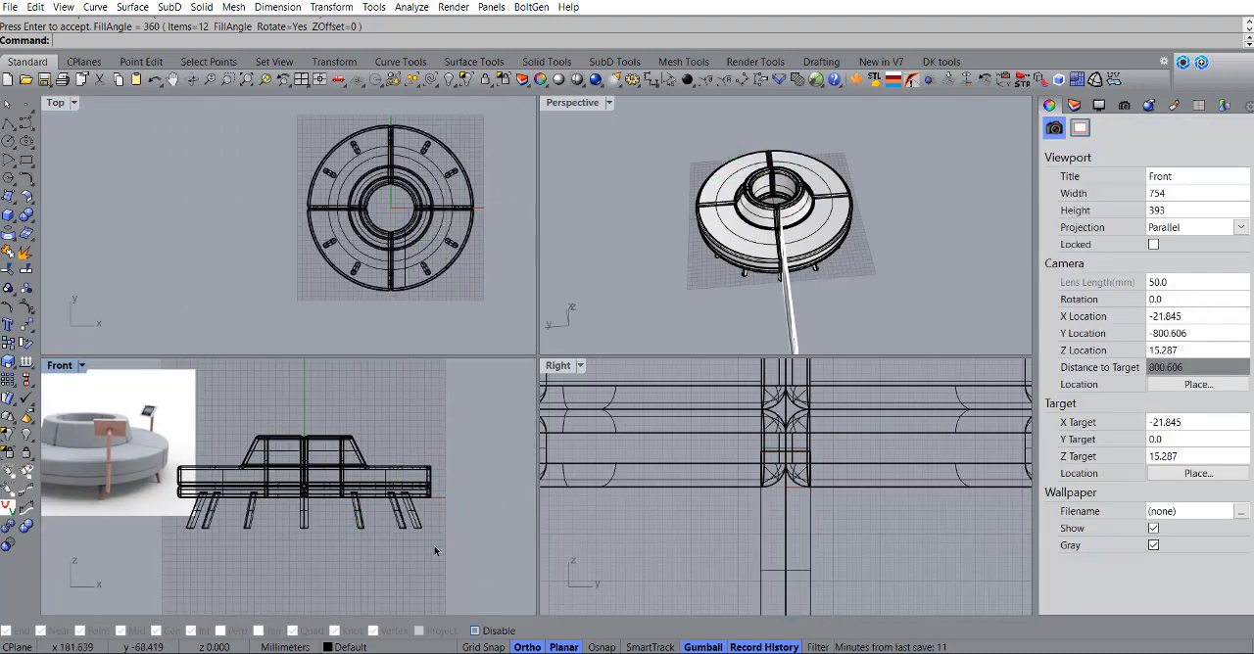
{"action": "left_click_drag", "start_coordinate": [147, 526], "coordinate": [147, 527]}
{"action": "scroll", "coordinate": [400, 221], "scroll_direction": "up", "scroll_amount": 4}
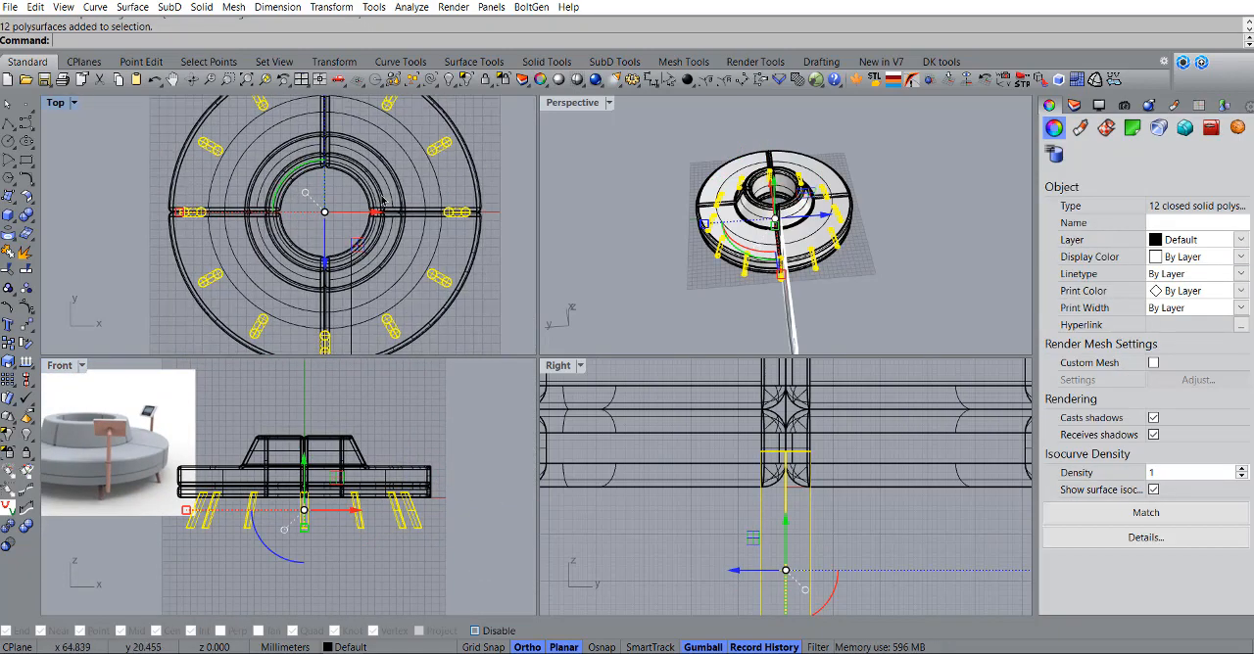
{"action": "type", "text": "rotate"}
{"action": "key", "text": "Return"}
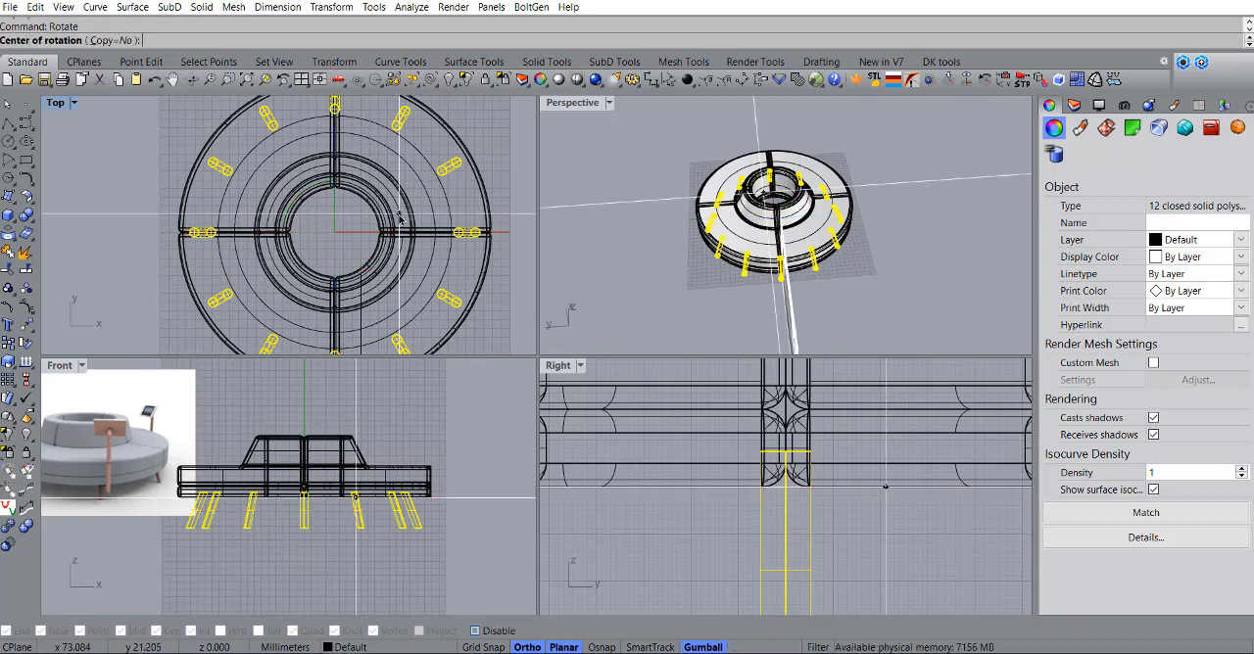
{"action": "type", "text": "0"}
{"action": "key", "text": "Return"}
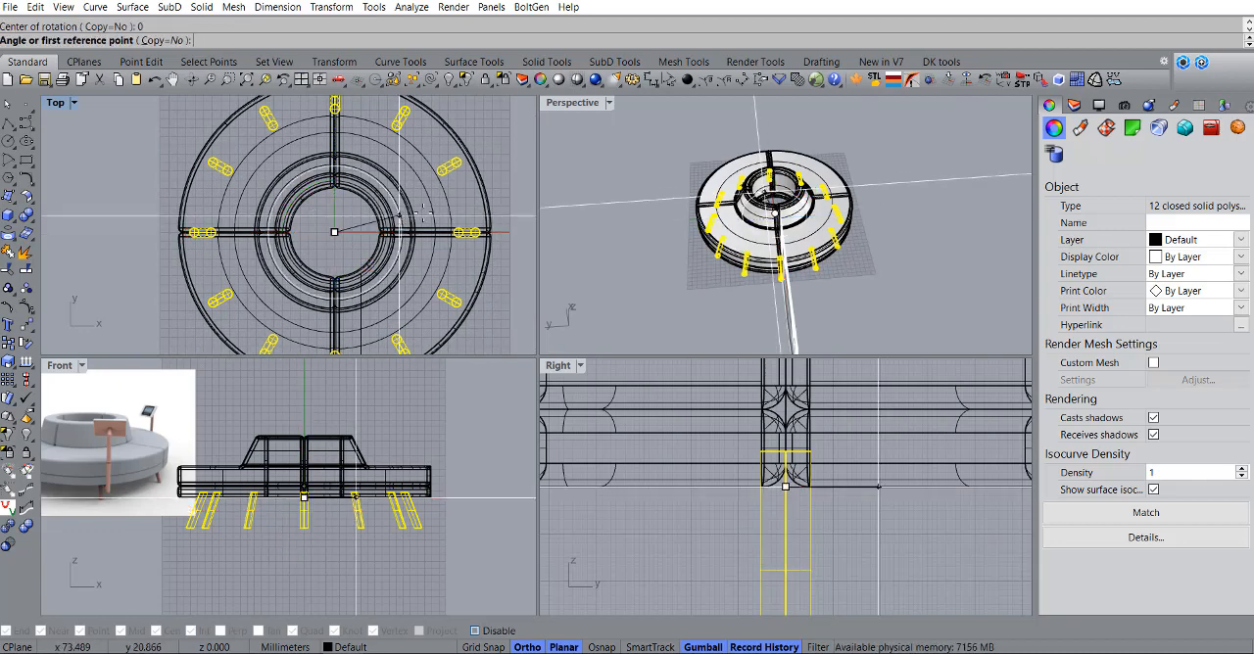
{"action": "left_click", "coordinate": [511, 232]}
{"action": "left_click", "coordinate": [465, 125]}
{"action": "scroll", "coordinate": [465, 196], "scroll_direction": "down", "scroll_amount": 6}
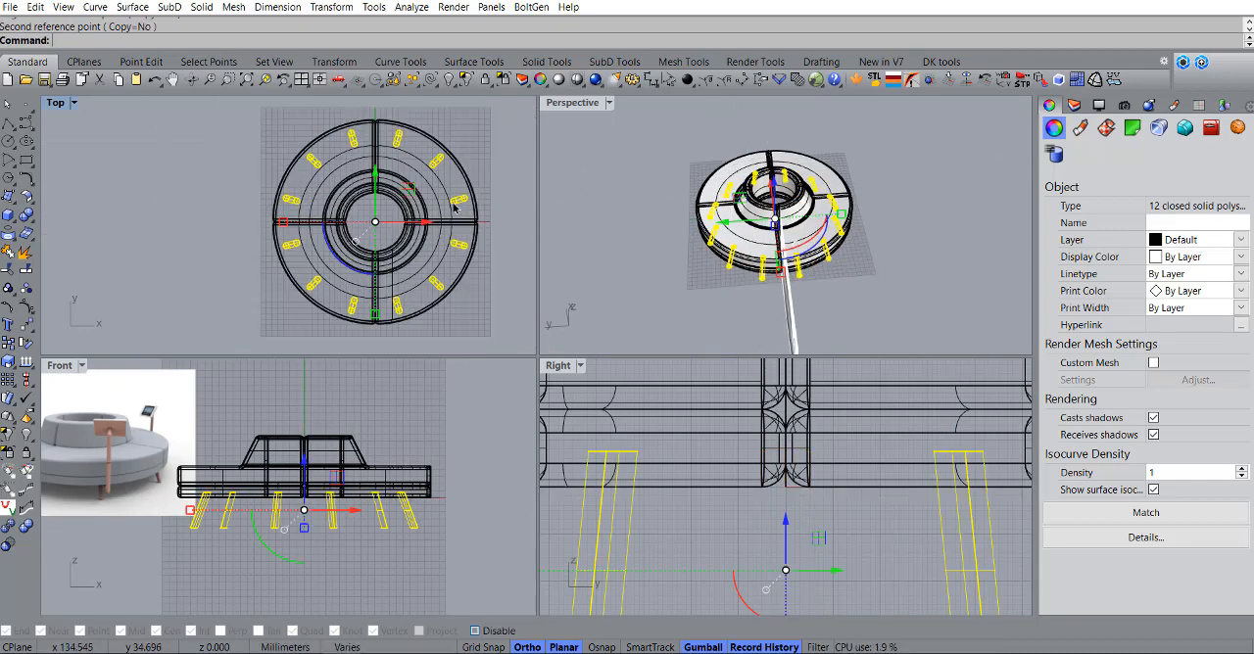
{"action": "left_click", "coordinate": [463, 194]}
Step: Inspect the leg placement beneath the sofa from several angles and compare it with the reference image
{"action": "right_click_drag", "start_coordinate": [819, 306], "coordinate": [678, 260]}
{"action": "scroll", "coordinate": [770, 256], "scroll_direction": "up", "scroll_amount": 5}
{"action": "right_click_drag", "start_coordinate": [813, 221], "coordinate": [822, 293]}
{"action": "scroll", "coordinate": [828, 240], "scroll_direction": "up", "scroll_amount": 4}
{"action": "scroll", "coordinate": [846, 238], "scroll_direction": "down", "scroll_amount": 5}
{"action": "scroll", "coordinate": [169, 493], "scroll_direction": "down", "scroll_amount": 7}
{"action": "scroll", "coordinate": [294, 527], "scroll_direction": "up", "scroll_amount": 7}
{"action": "right_click_drag", "start_coordinate": [220, 488], "coordinate": [262, 484]}
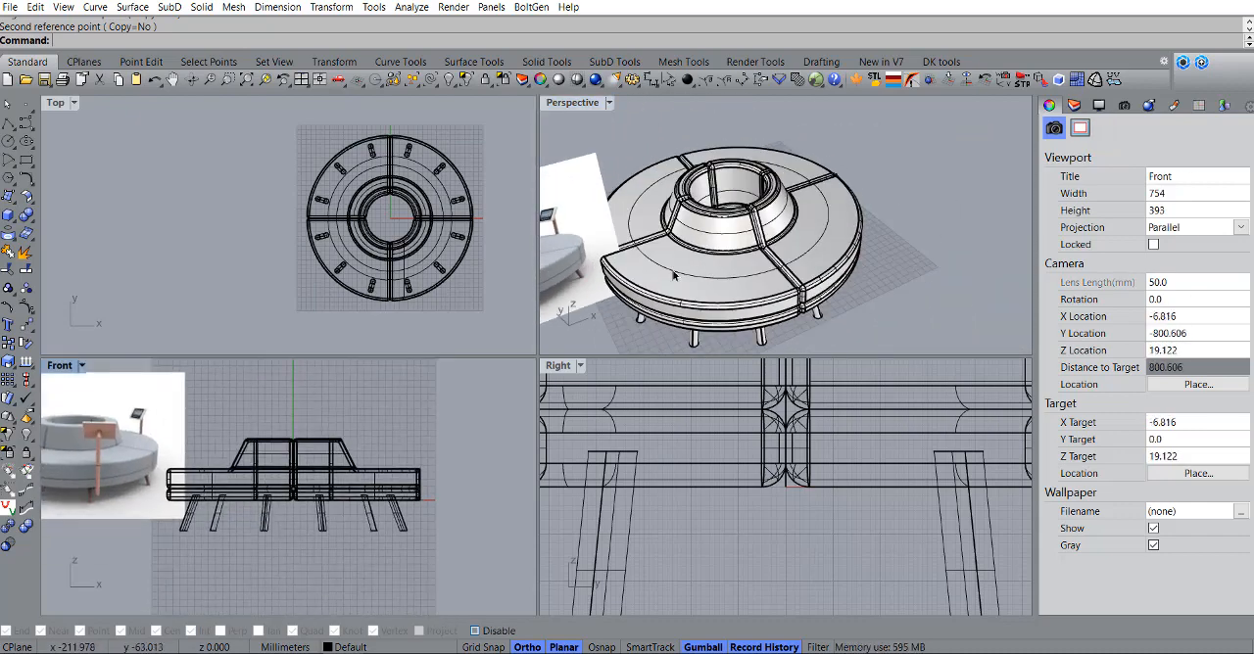
{"action": "right_click_drag", "start_coordinate": [676, 274], "coordinate": [630, 257]}
{"action": "scroll", "coordinate": [628, 237], "scroll_direction": "down", "scroll_amount": 4}
{"action": "left_click", "coordinate": [580, 198]}
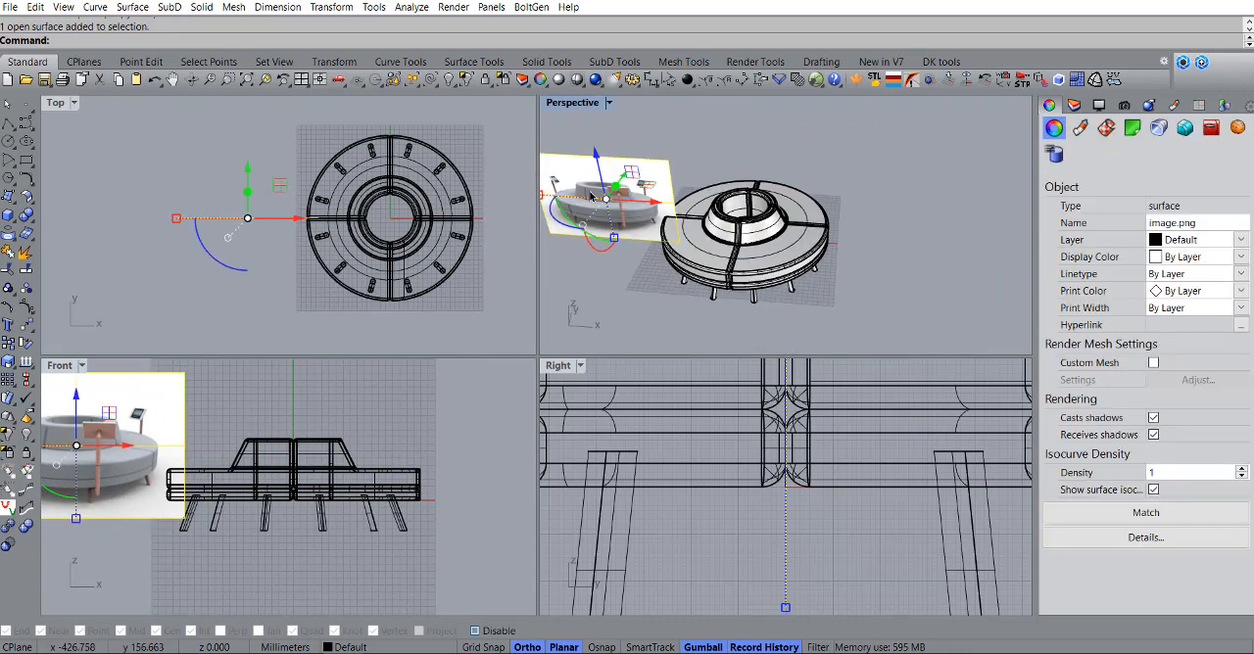
{"action": "key", "text": "Delete"}
{"action": "key", "text": "ctrl+z"}
Step: Move the reference image farther from the sofa in the negative X direction in the Front view and clear the selection
{"action": "scroll", "coordinate": [245, 480], "scroll_direction": "down", "scroll_amount": 6}
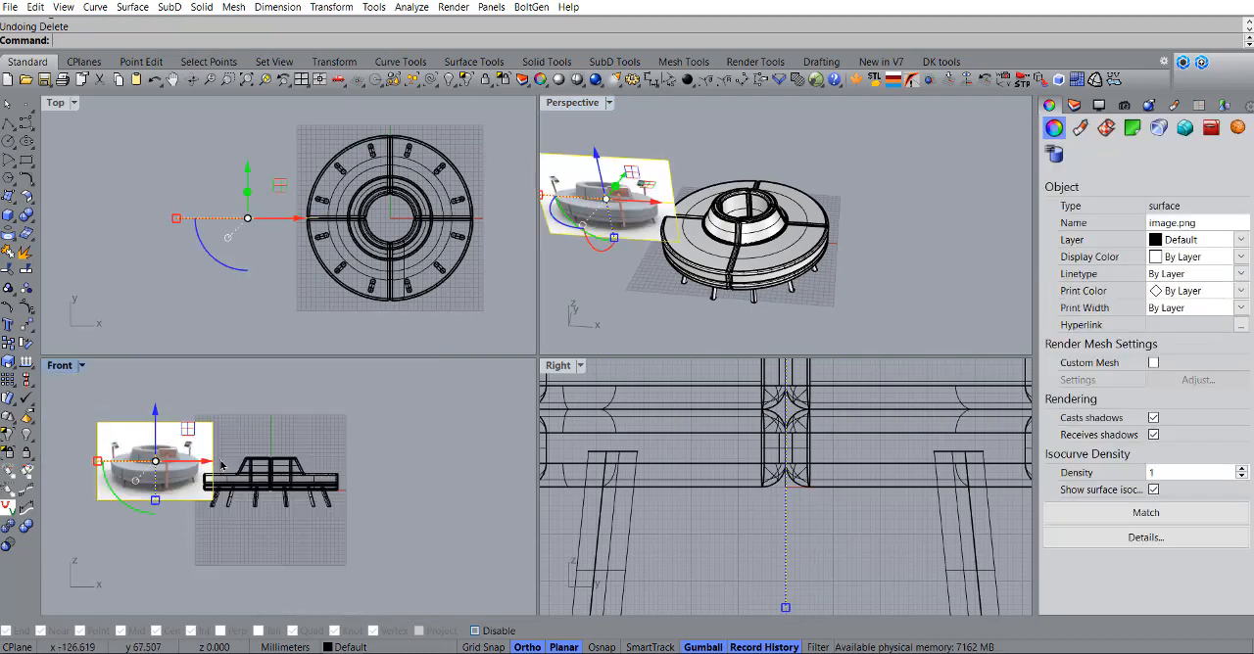
{"action": "right_click_drag", "start_coordinate": [220, 472], "coordinate": [267, 480]}
{"action": "left_click_drag", "start_coordinate": [258, 470], "coordinate": [222, 473]}
{"action": "key", "text": "Escape"}
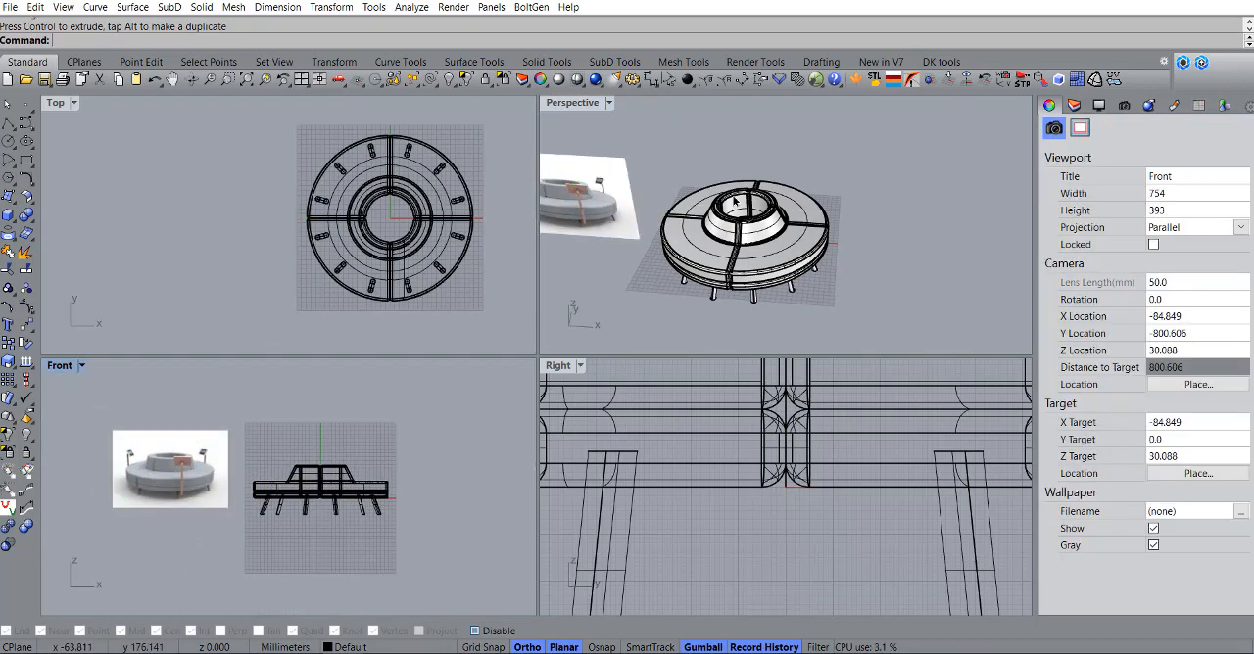
Step: Set the Perspective viewport's display mode to Rendered and orbit to a lower view of the sofa
{"action": "left_click", "coordinate": [583, 109]}
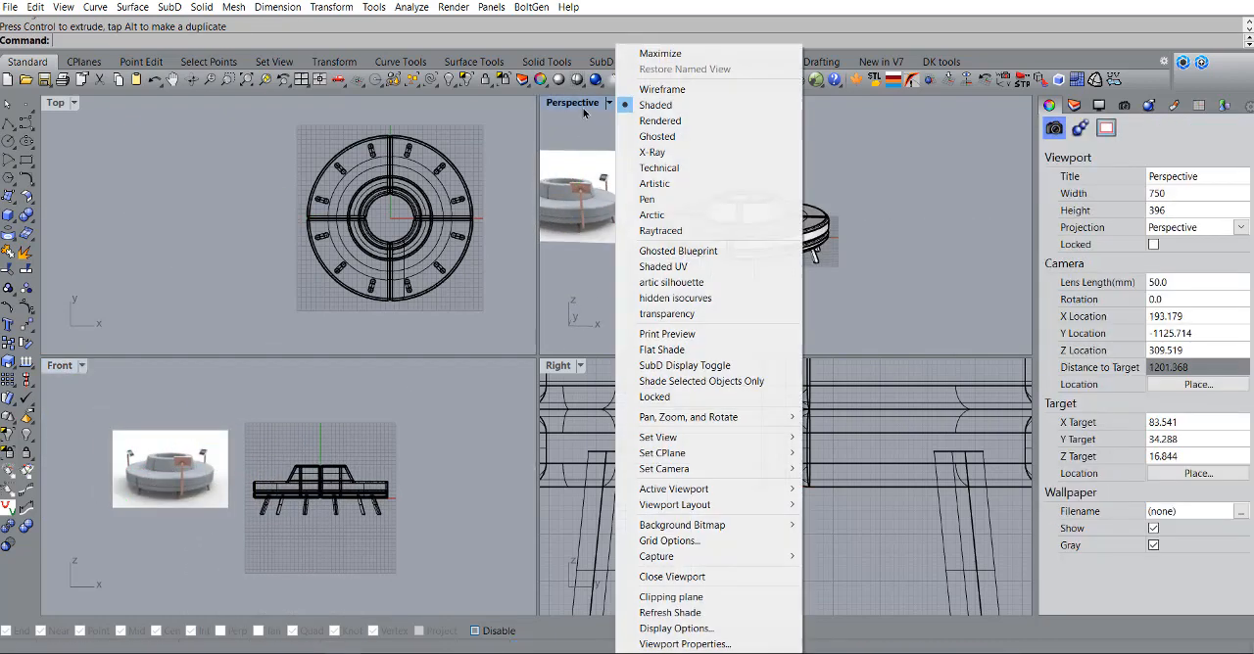
{"action": "left_click", "coordinate": [672, 125]}
{"action": "right_click_drag", "start_coordinate": [739, 240], "coordinate": [781, 238]}
Step: Select the sofa body quarters without the legs in the Front view and assign them a new Plaster material
{"action": "scroll", "coordinate": [347, 475], "scroll_direction": "up", "scroll_amount": 6}
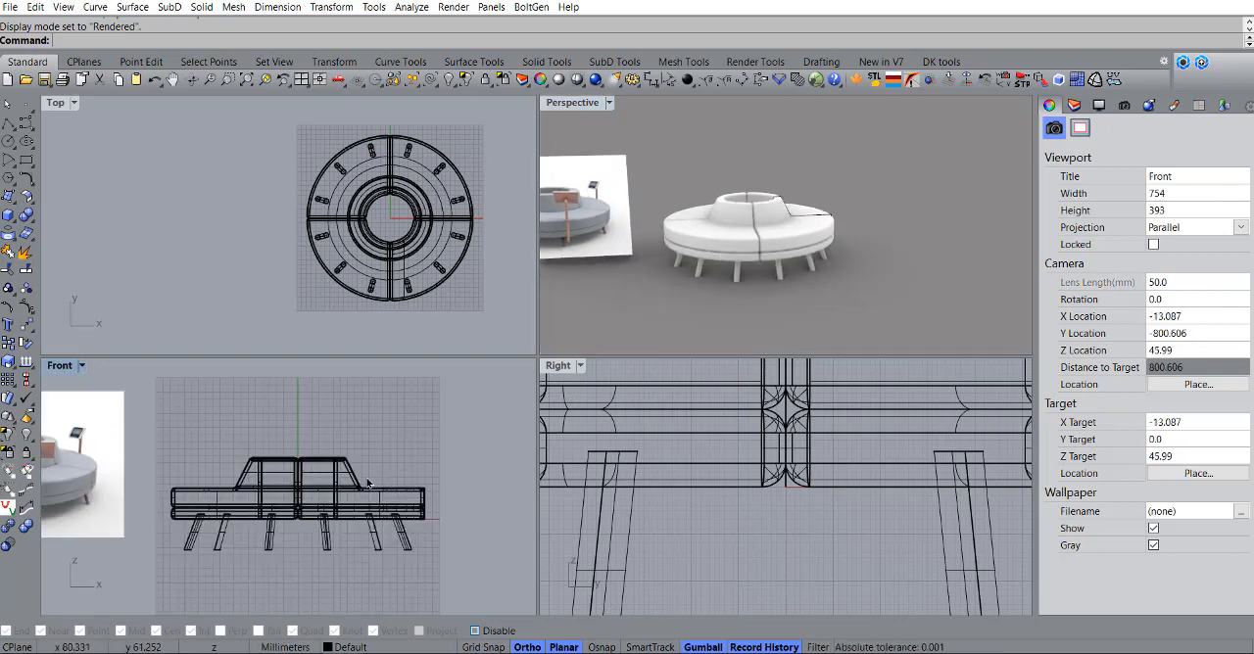
{"action": "scroll", "coordinate": [368, 484], "scroll_direction": "up", "scroll_amount": 3}
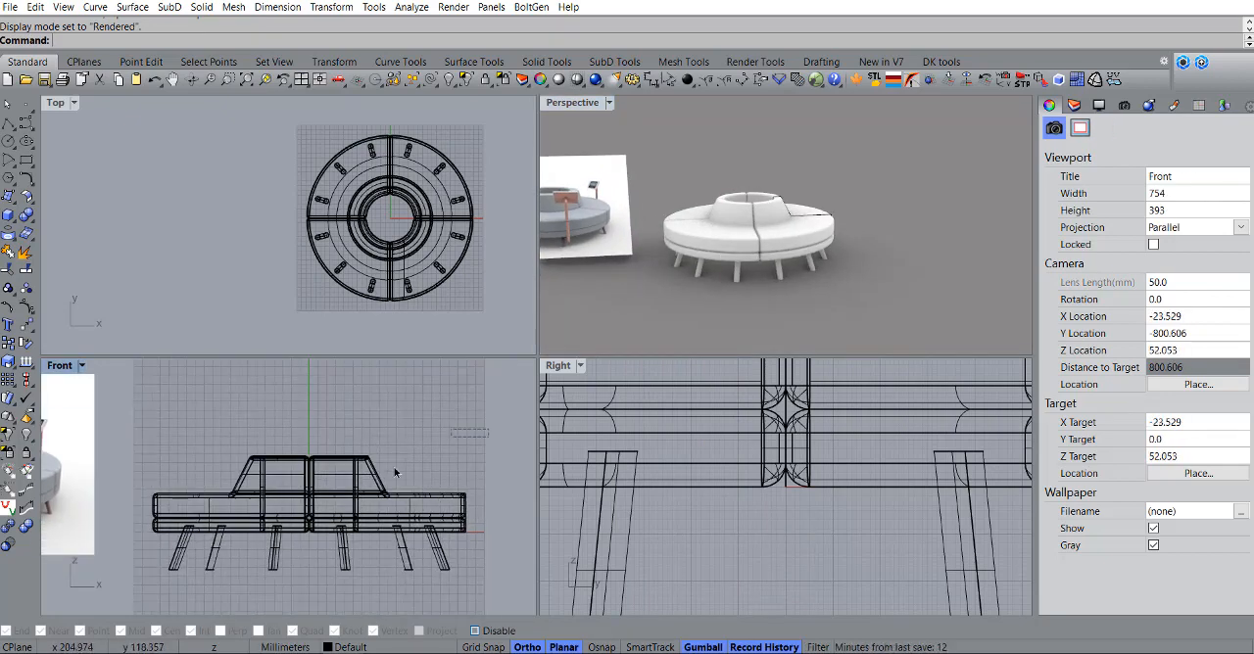
{"action": "left_click_drag", "start_coordinate": [139, 529], "coordinate": [141, 530]}
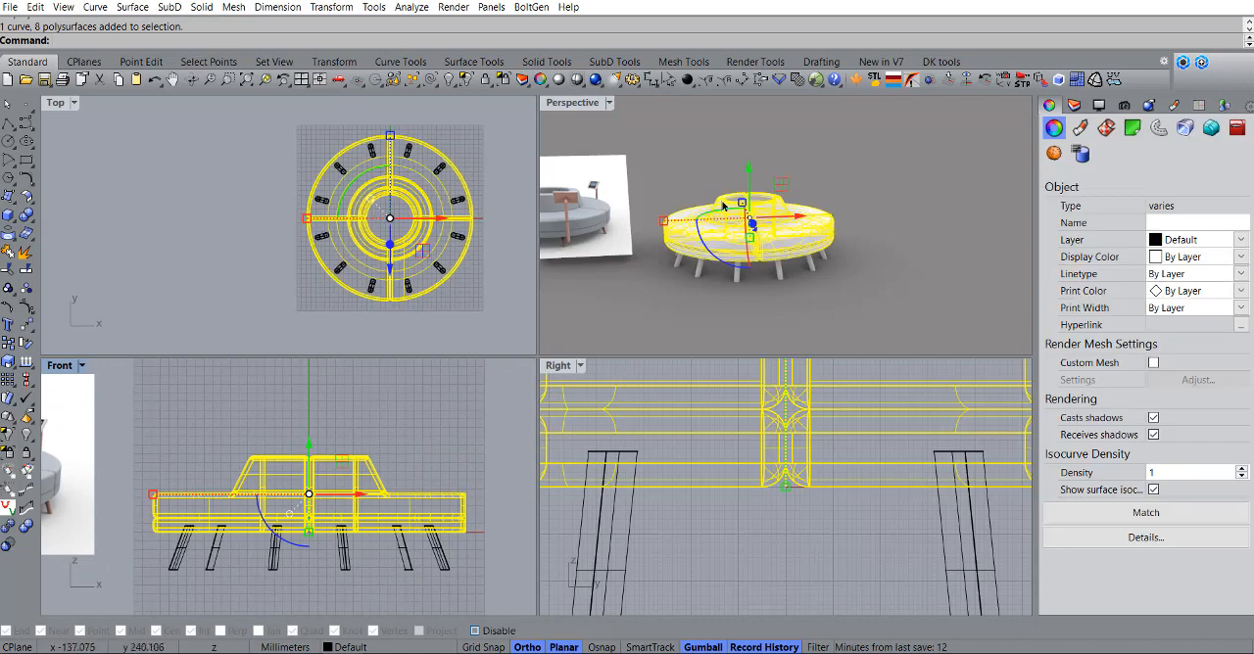
{"action": "left_click", "coordinate": [1080, 129]}
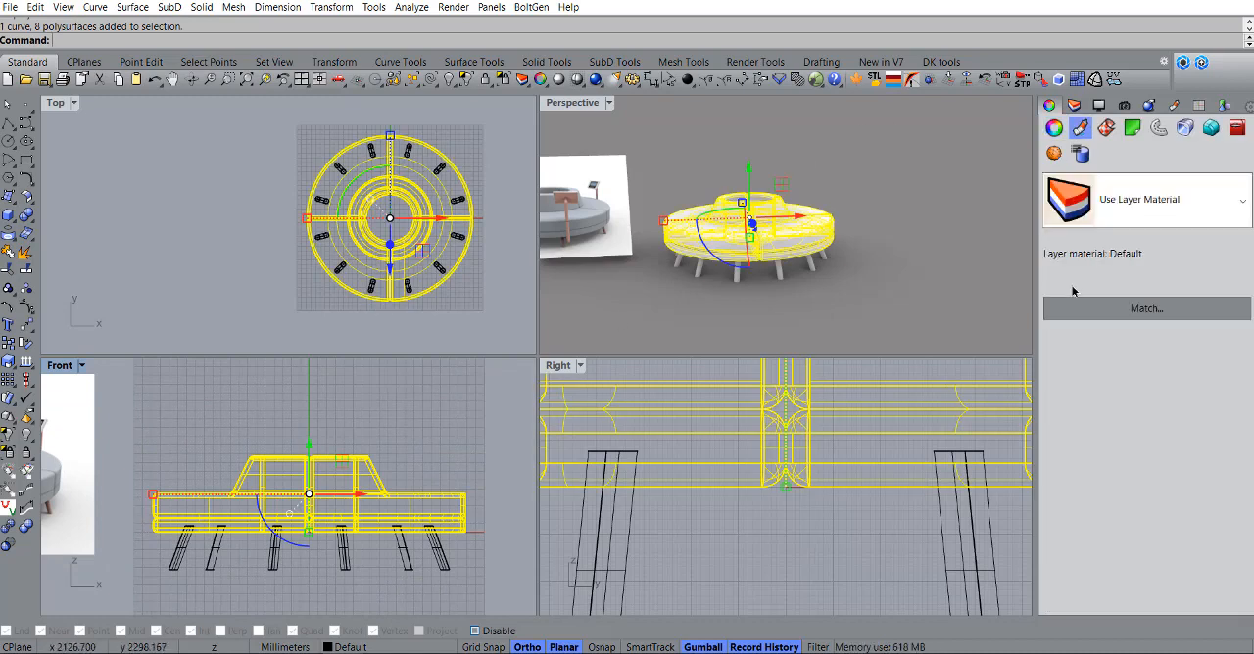
{"action": "left_click", "coordinate": [1125, 214]}
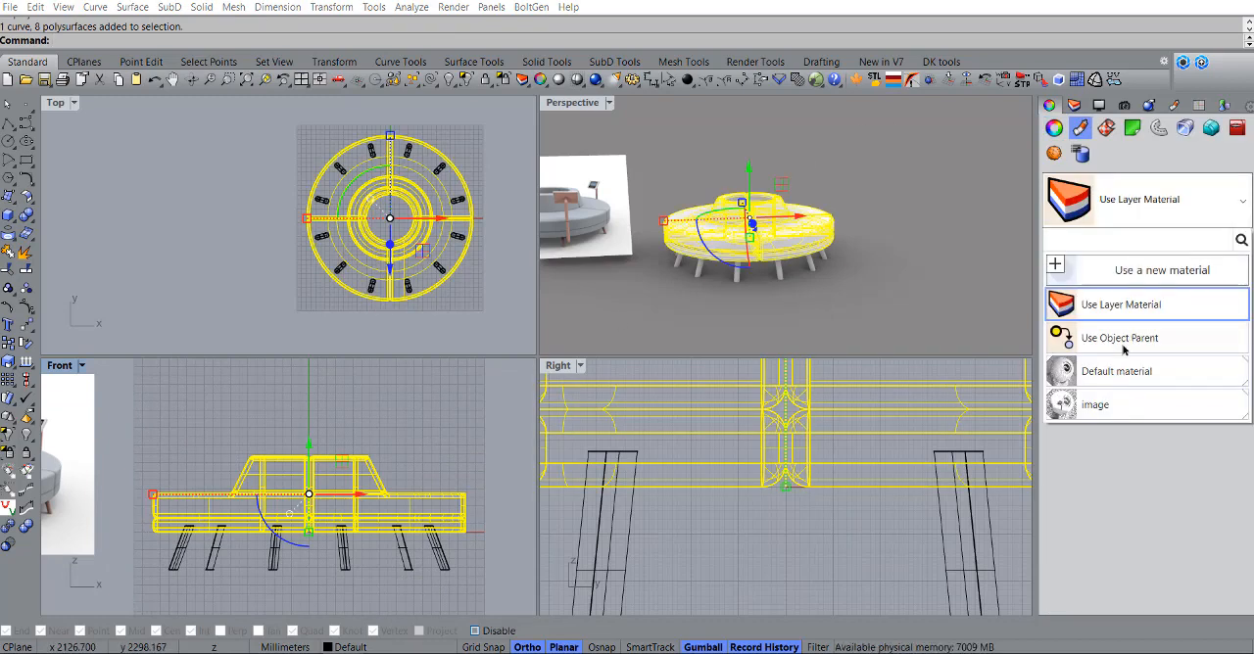
{"action": "left_click", "coordinate": [1136, 270]}
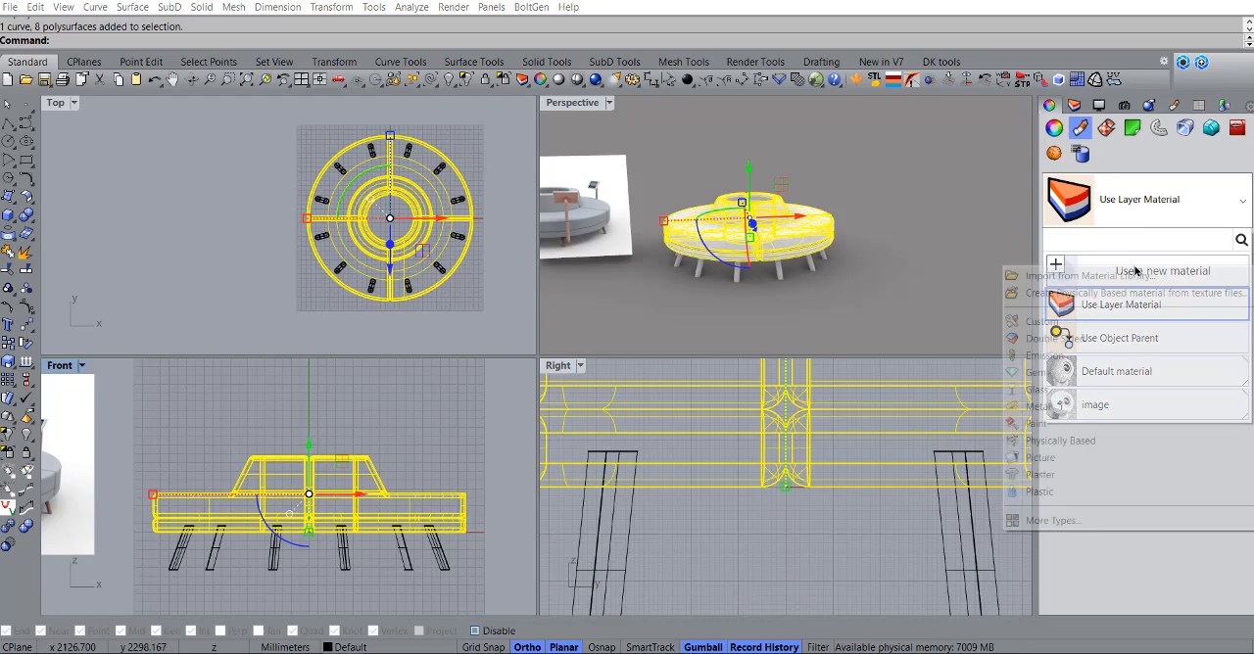
{"action": "left_click", "coordinate": [1040, 474]}
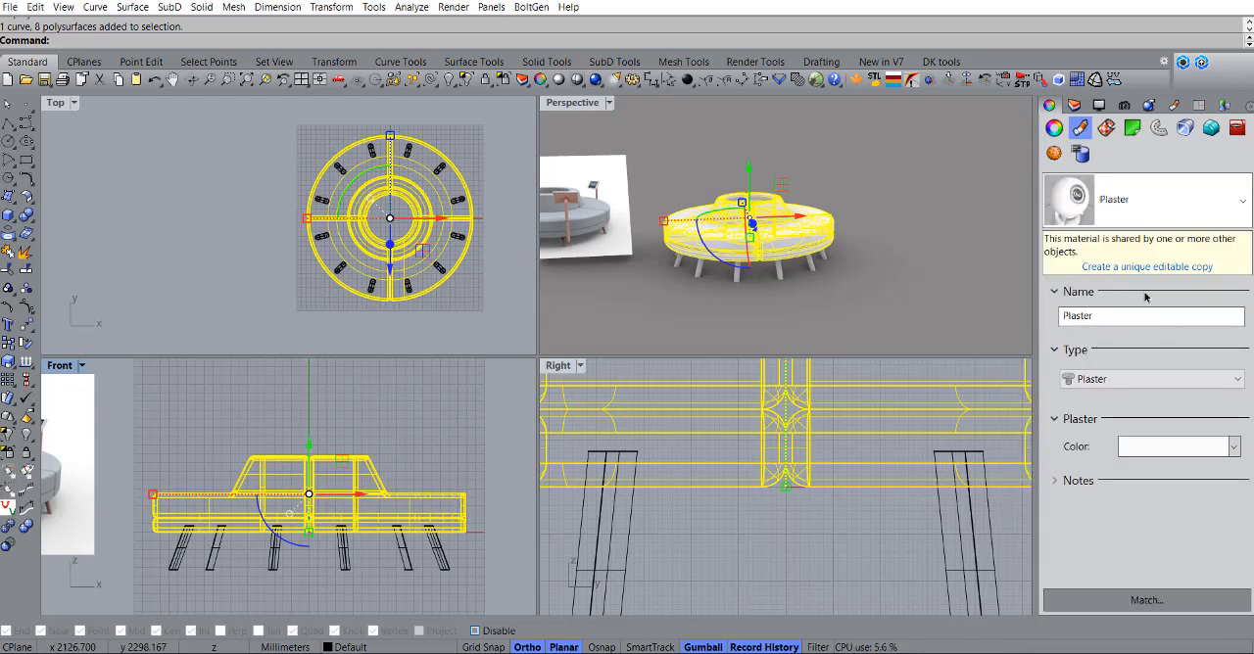
Step: Set the Plaster colour to the light blue-grey sampled from the sofa in the reference image and clear the selection
{"action": "left_click", "coordinate": [1126, 445]}
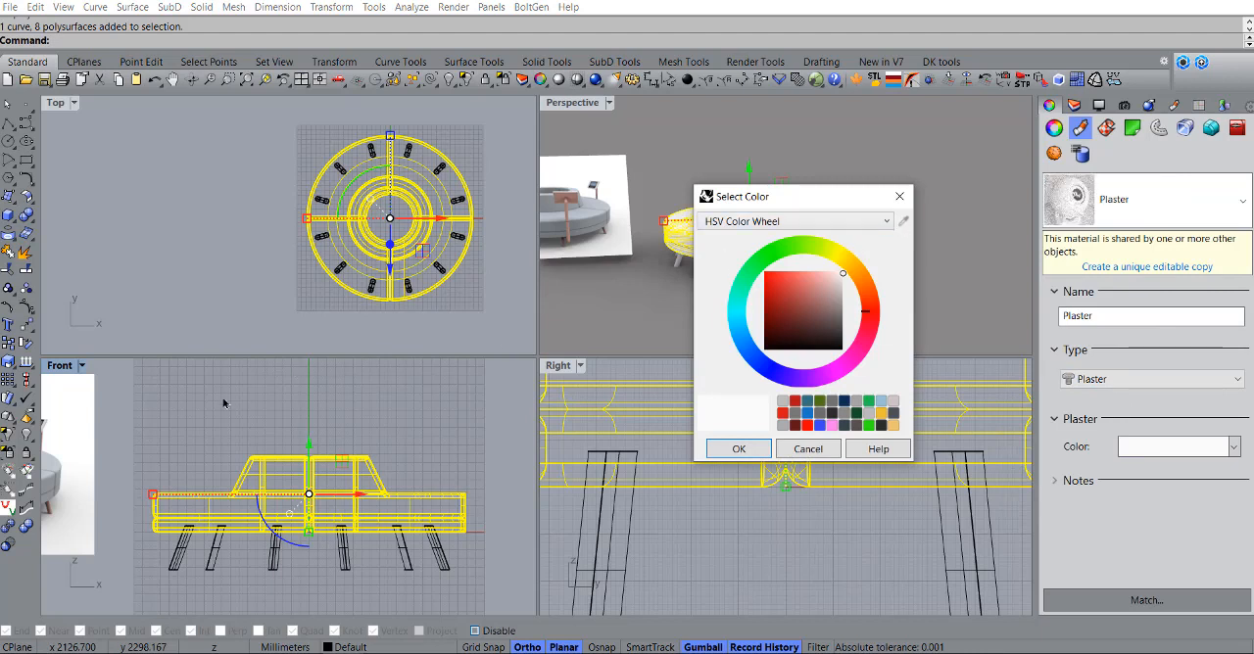
{"action": "left_click", "coordinate": [905, 226]}
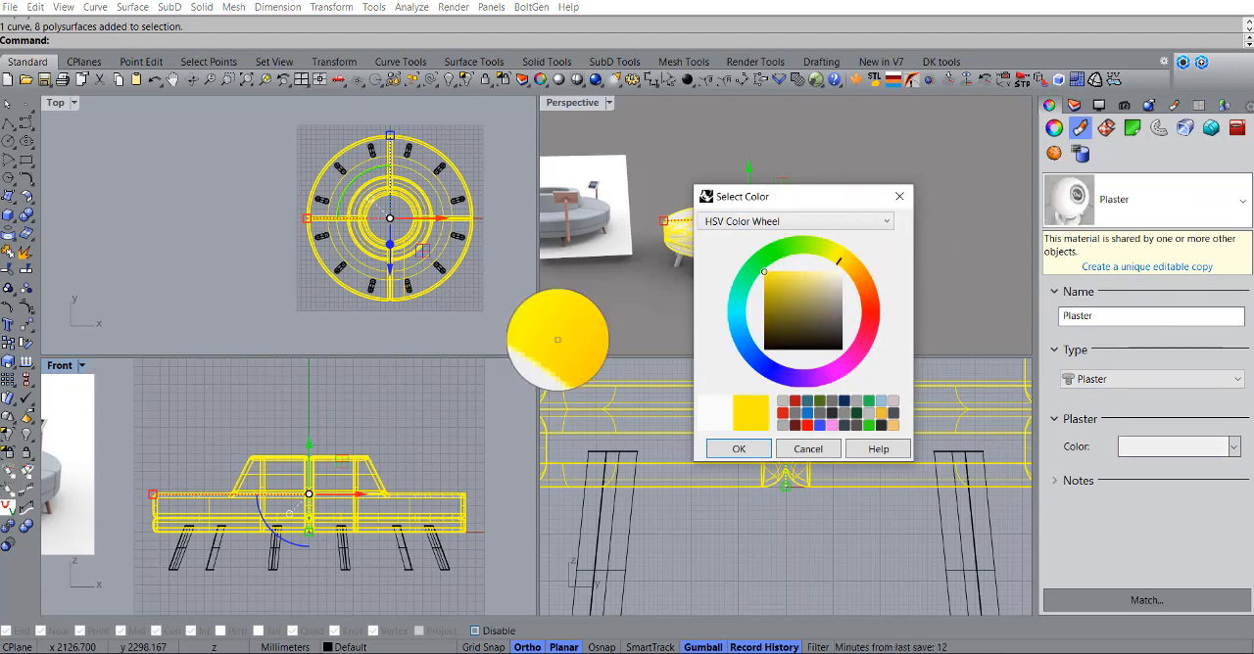
{"action": "left_click", "coordinate": [54, 462]}
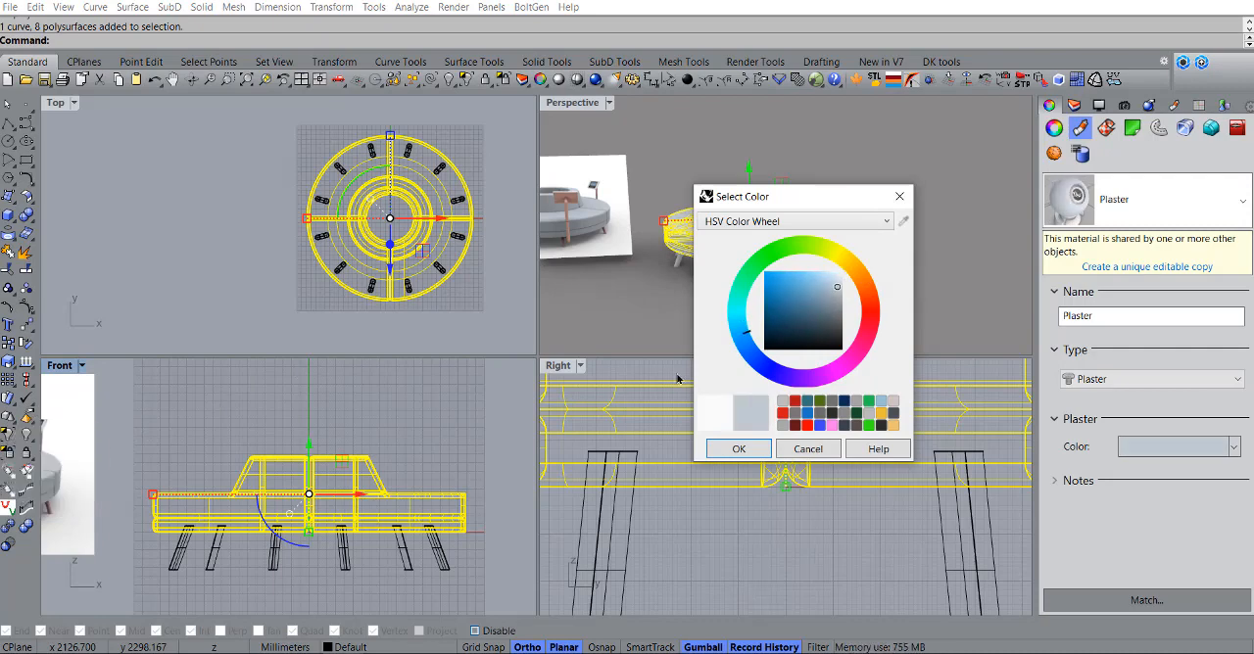
{"action": "left_click", "coordinate": [754, 454]}
{"action": "left_click", "coordinate": [884, 268]}
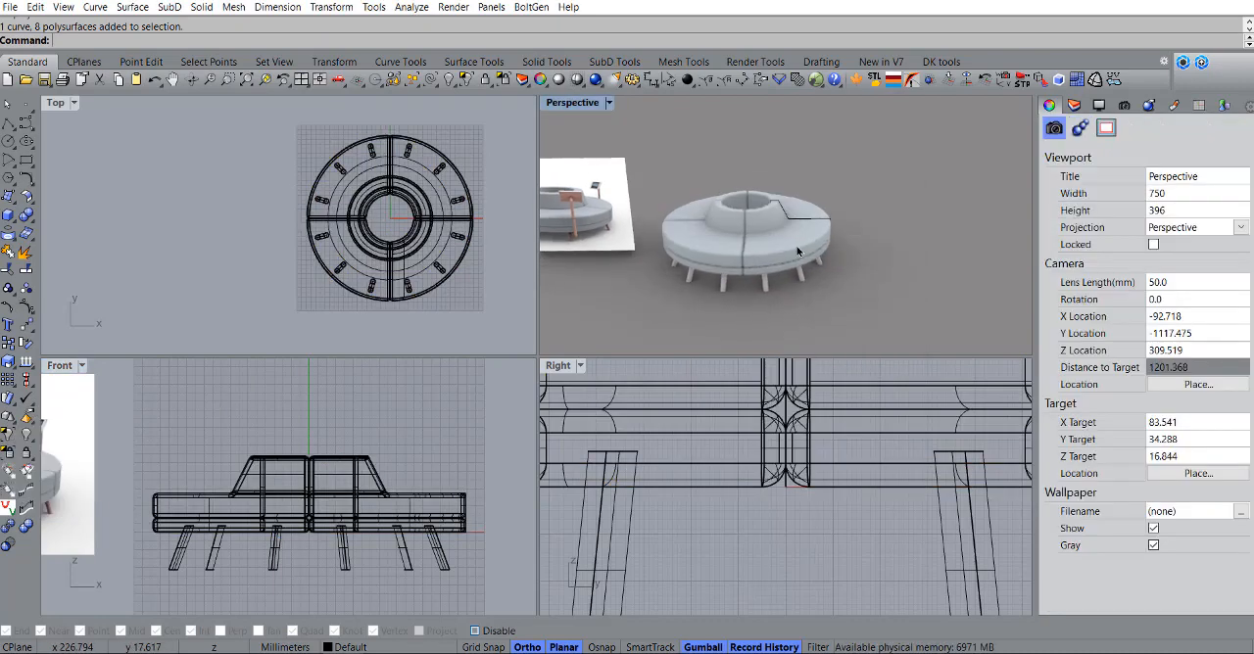
Step: Select the leftover closed profile curve on the sofa body and delete it
{"action": "scroll", "coordinate": [797, 252], "scroll_direction": "up", "scroll_amount": 2}
{"action": "right_click_drag", "start_coordinate": [796, 247], "coordinate": [691, 243]}
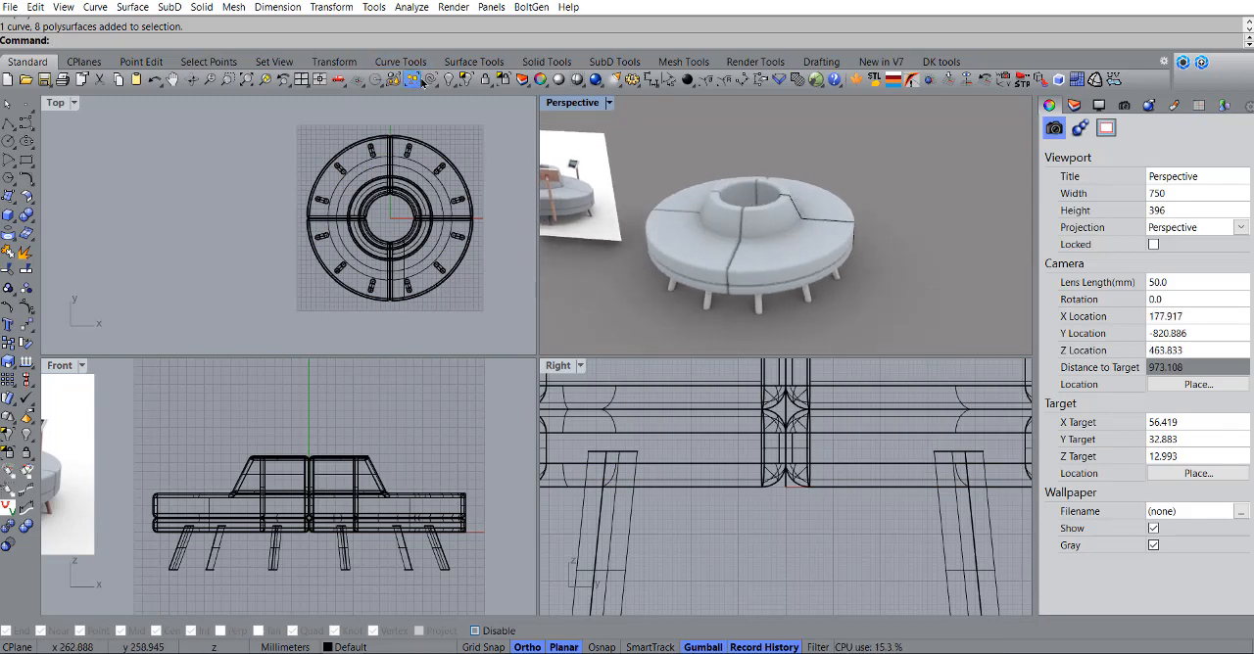
{"action": "left_click", "coordinate": [430, 85]}
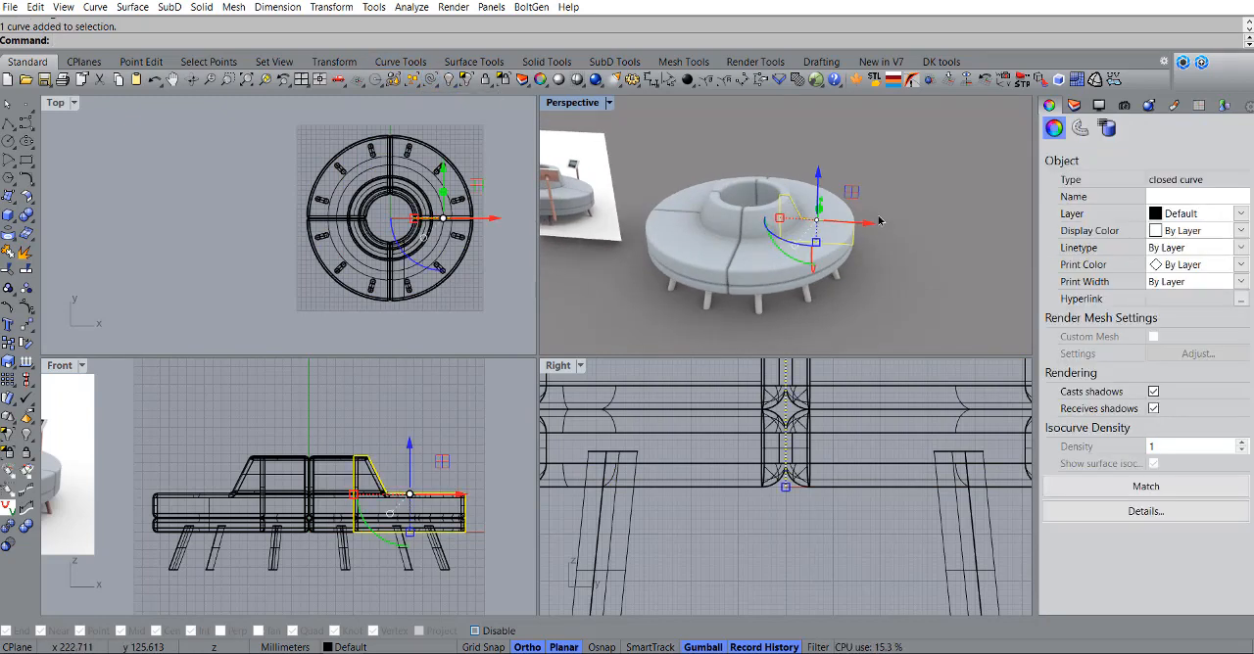
{"action": "key", "text": "Delete"}
Step: Select all twelve legs in the Front view and assign them a new Plastic material
{"action": "scroll", "coordinate": [303, 548], "scroll_direction": "down", "scroll_amount": 2}
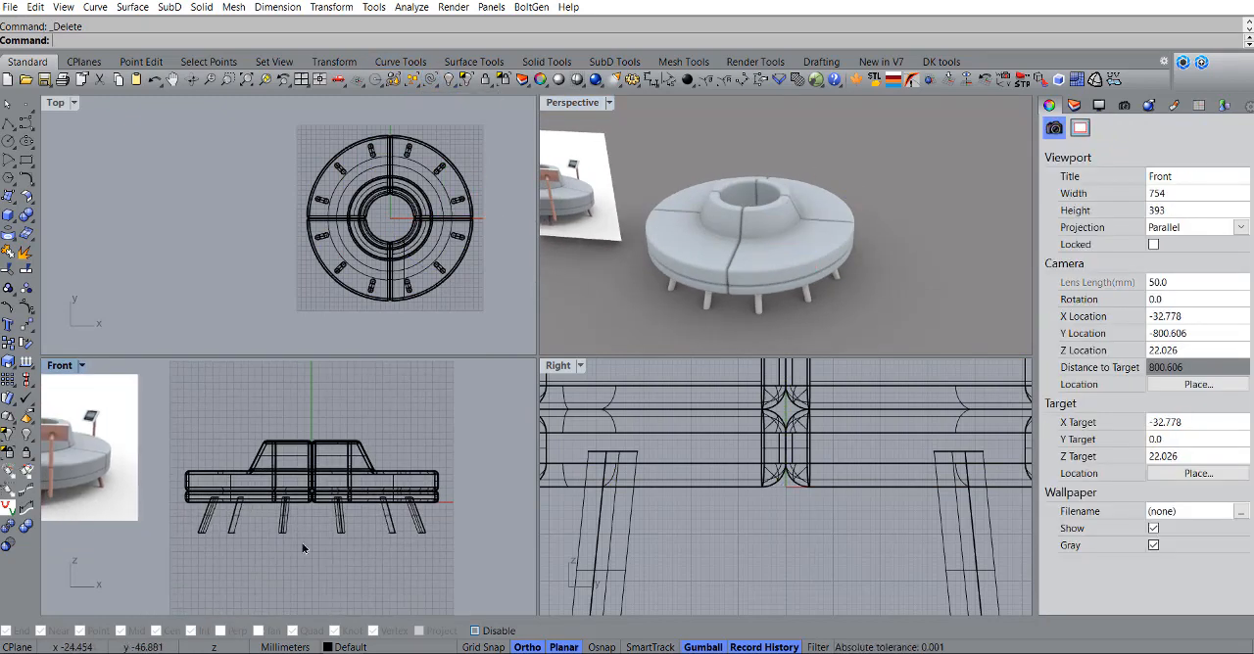
{"action": "left_click_drag", "start_coordinate": [189, 521], "coordinate": [189, 521]}
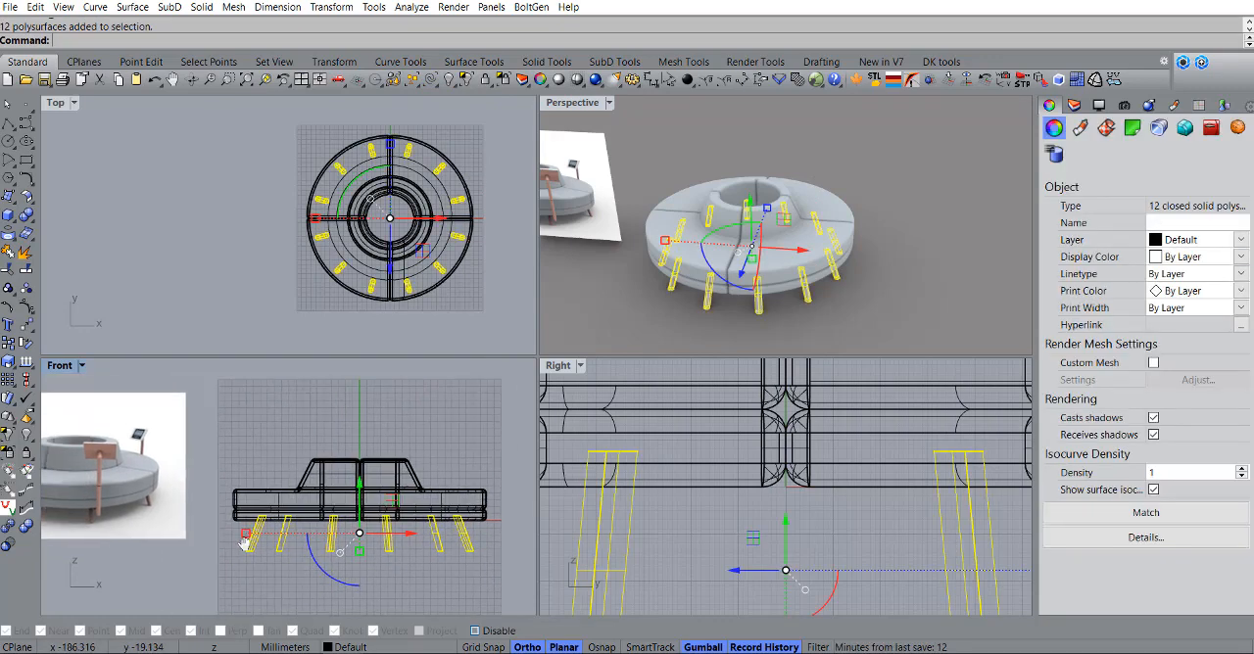
{"action": "right_click_drag", "start_coordinate": [189, 521], "coordinate": [290, 531]}
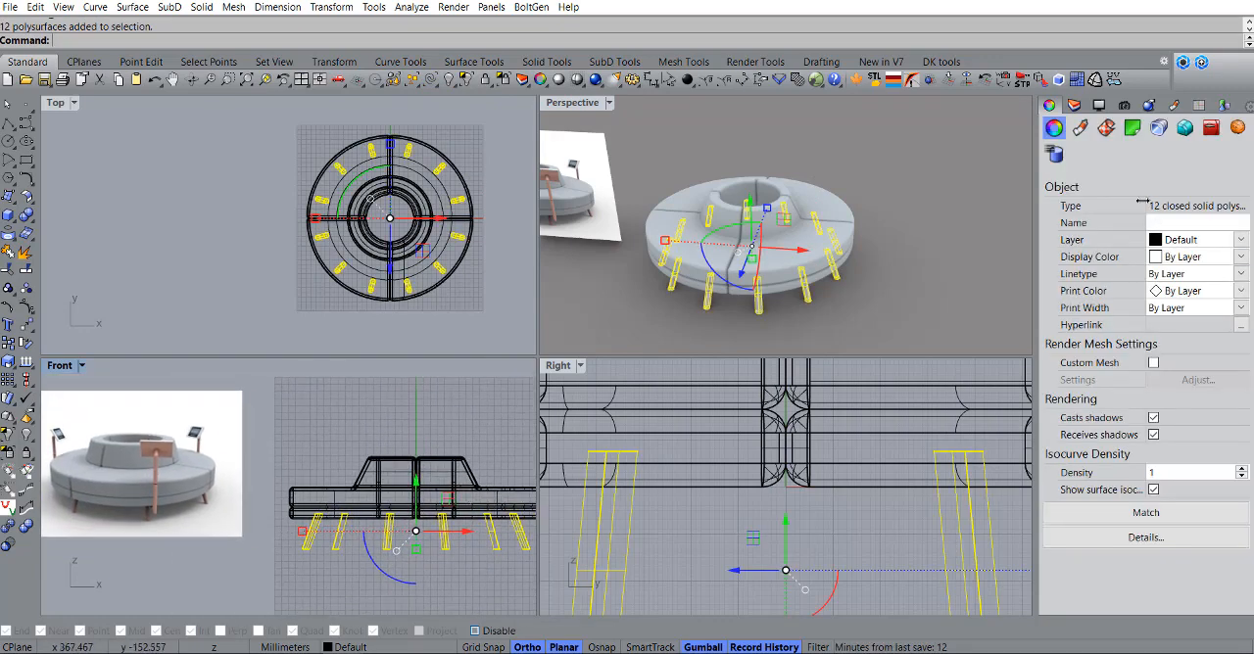
{"action": "left_click", "coordinate": [1080, 128]}
{"action": "left_click", "coordinate": [1131, 199]}
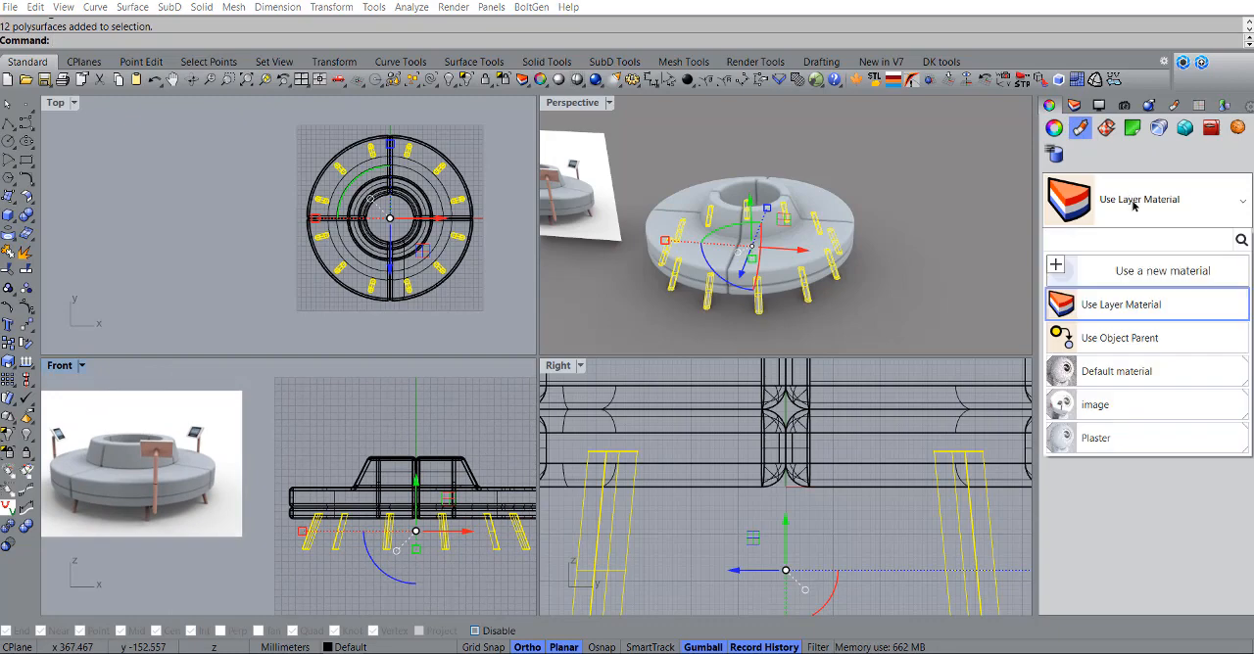
{"action": "left_click", "coordinate": [1135, 281]}
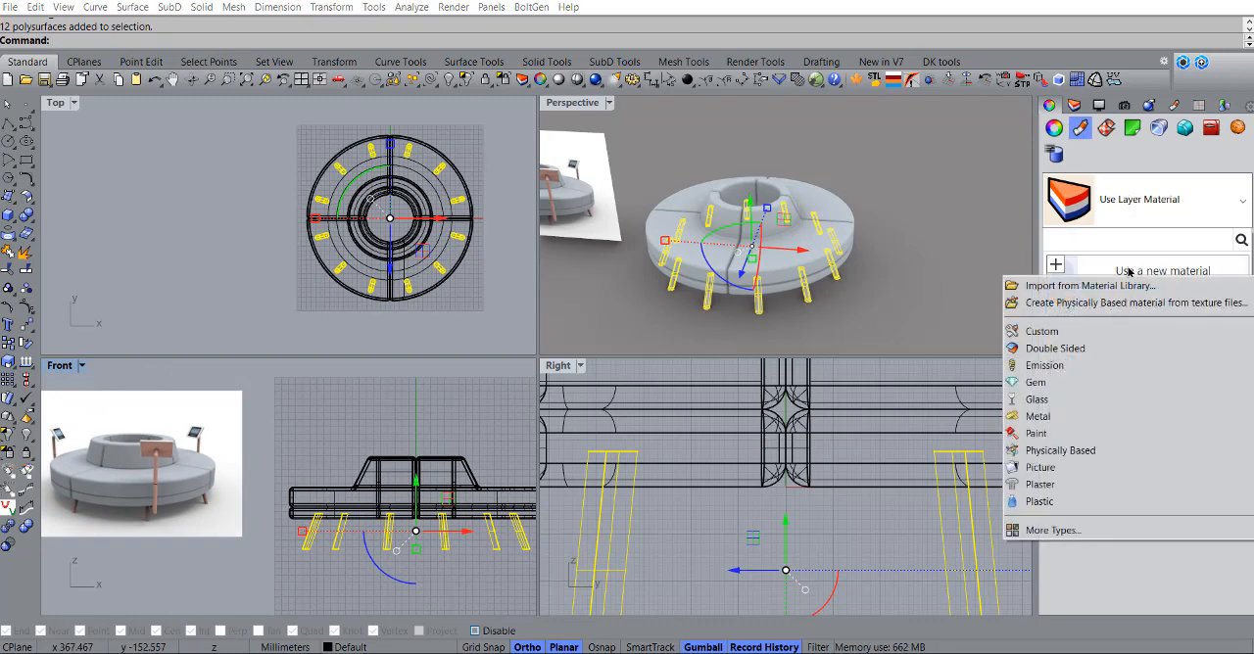
{"action": "left_click", "coordinate": [1052, 504]}
Step: Sample the Plastic colour from the reference image's brown tablet stand, lighten it to a salmon tone, and clear the selection
{"action": "left_click", "coordinate": [1139, 399]}
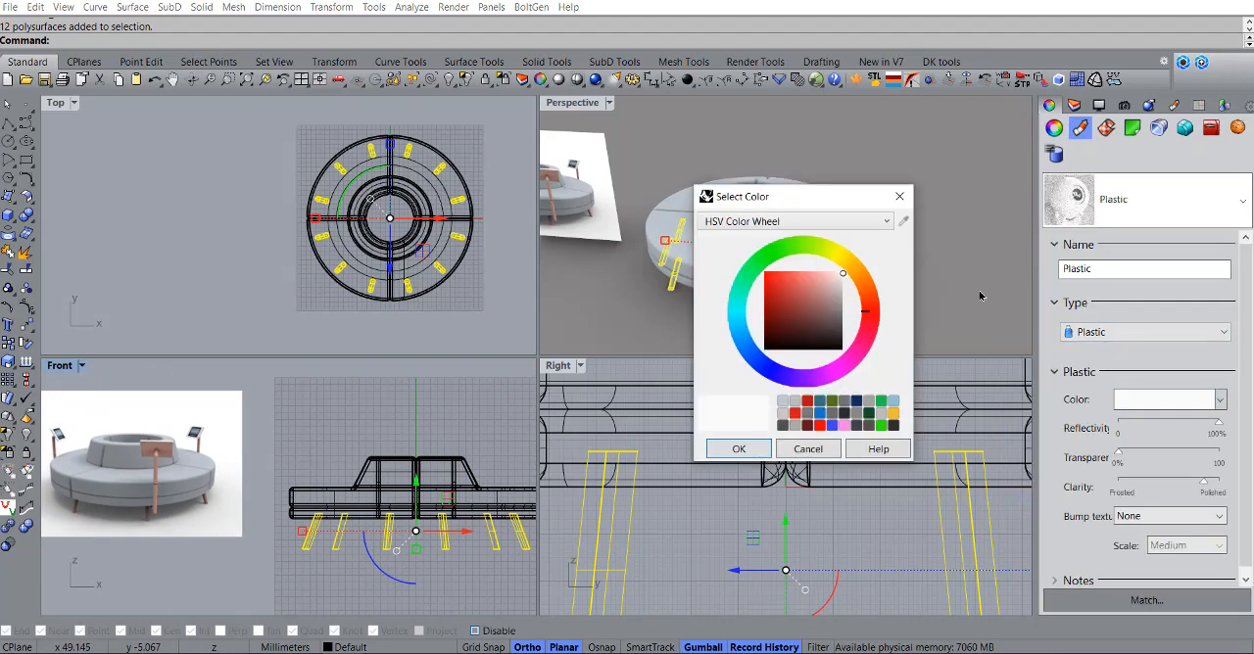
{"action": "left_click_drag", "start_coordinate": [902, 225], "coordinate": [163, 449]}
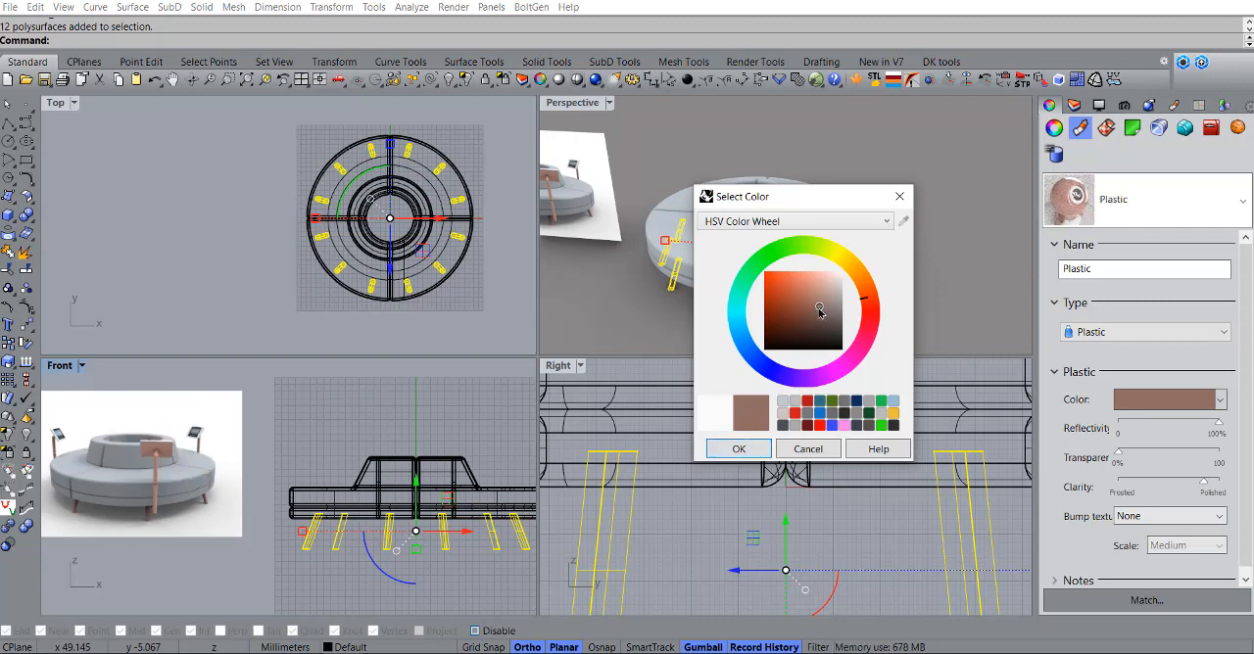
{"action": "left_click_drag", "start_coordinate": [820, 299], "coordinate": [812, 292]}
{"action": "left_click", "coordinate": [728, 448]}
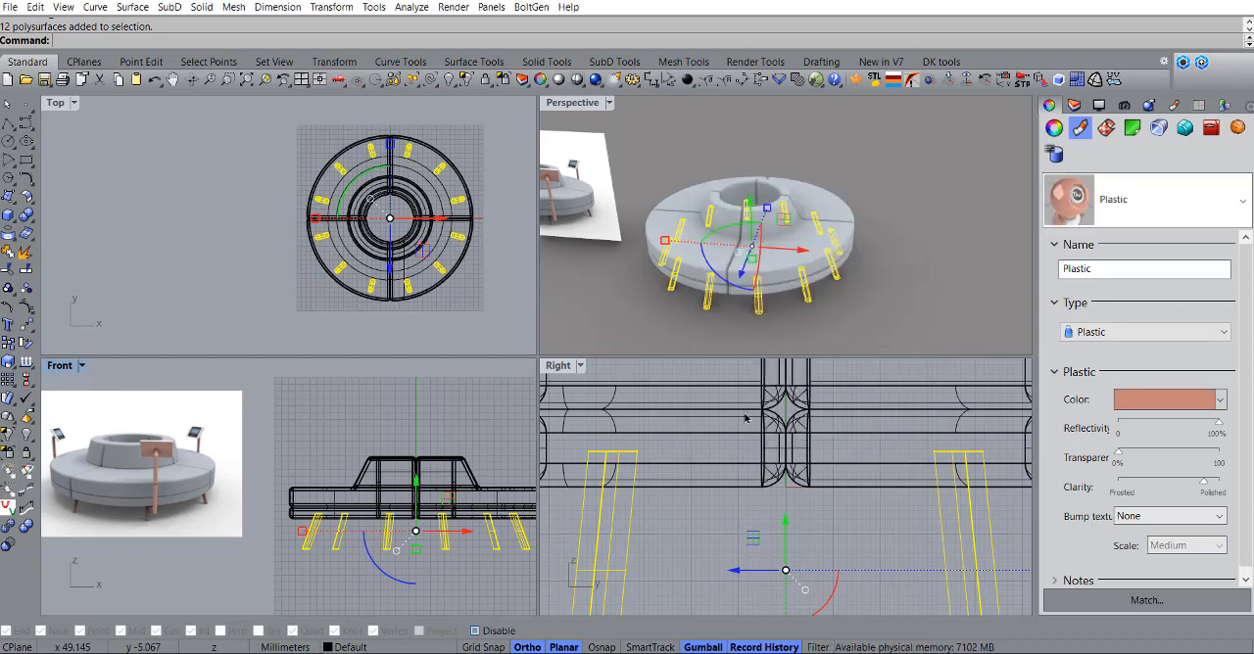
{"action": "left_click", "coordinate": [935, 293]}
Step: Maximize the Perspective viewport and compare the rendered sofa with the reference image beside it
{"action": "right_click_drag", "start_coordinate": [805, 295], "coordinate": [669, 204]}
{"action": "double_click", "coordinate": [571, 104]}
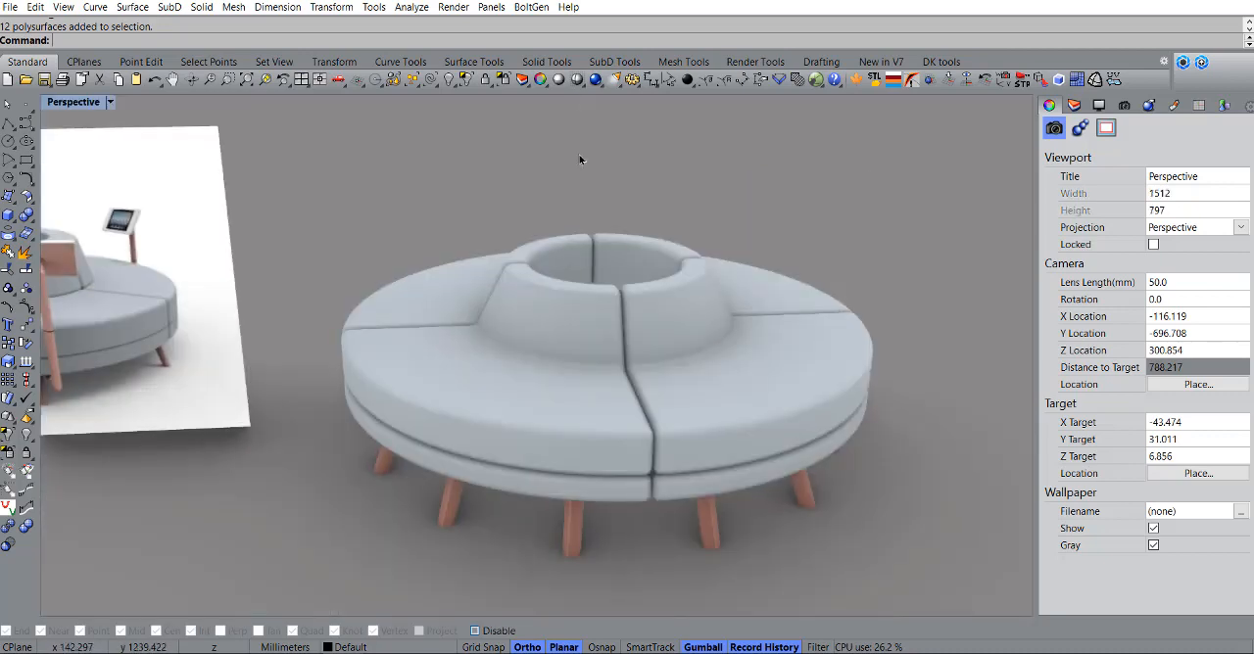
{"action": "scroll", "coordinate": [686, 245], "scroll_direction": "down", "scroll_amount": 4}
{"action": "right_click_drag", "start_coordinate": [672, 235], "coordinate": [659, 272]}
{"action": "scroll", "coordinate": [658, 272], "scroll_direction": "up", "scroll_amount": 3}
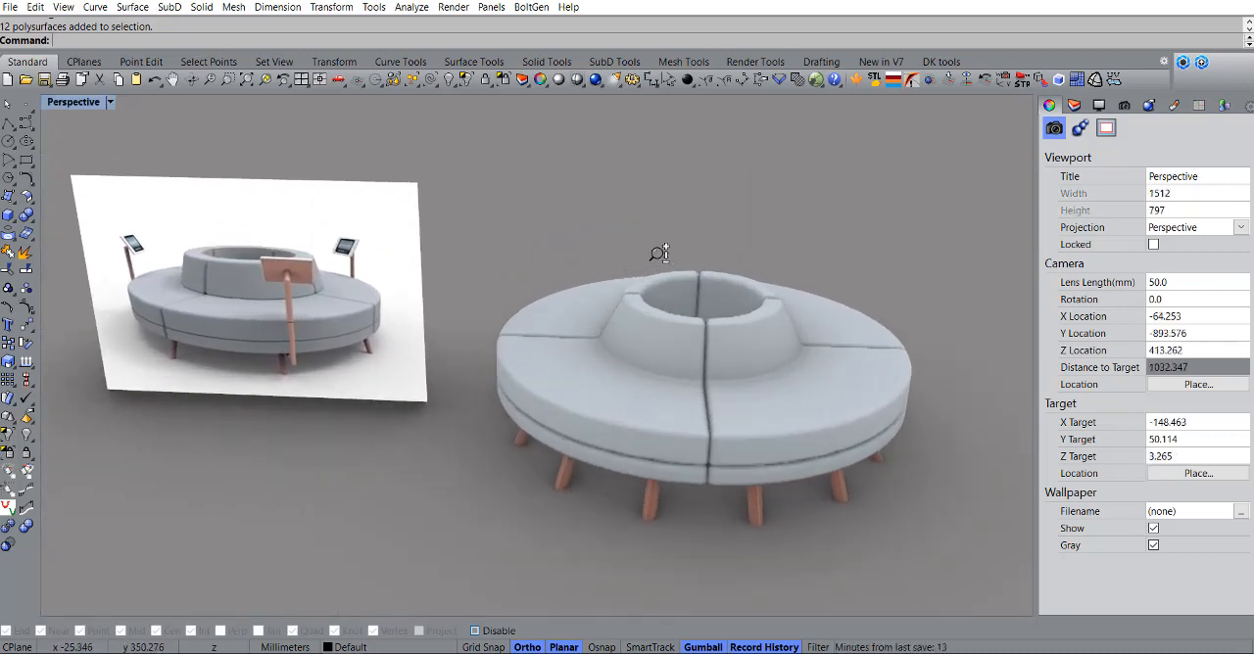